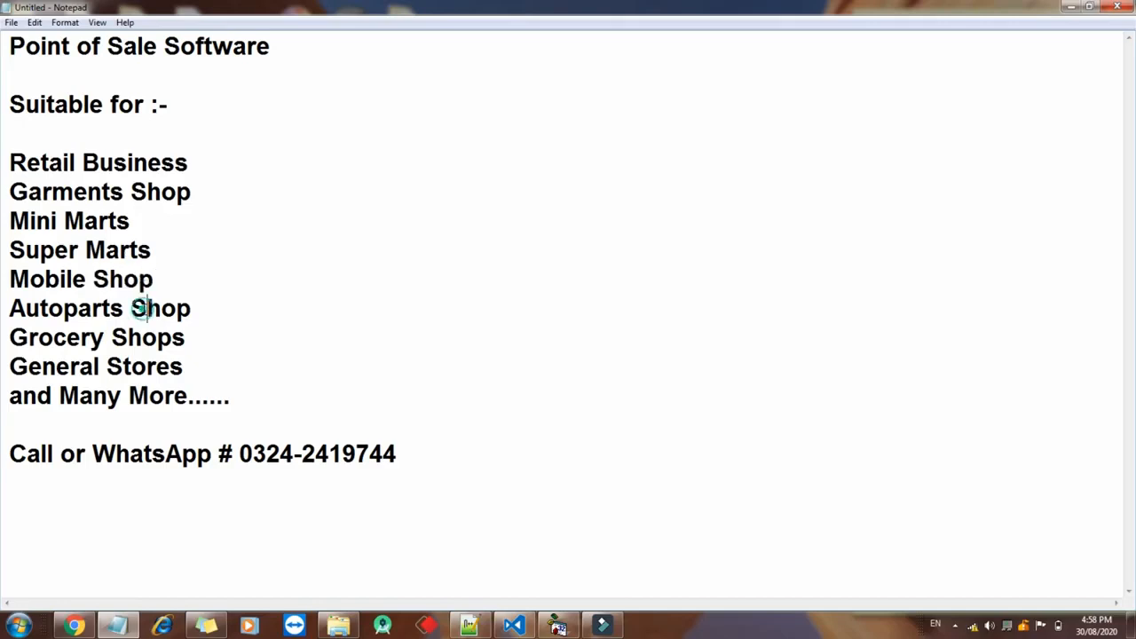
# Highlight 'General', 'Many' and the trailing dots in the Notepad list, then bring Visual Basic forward
pyautogui.doubleClick(86, 380)
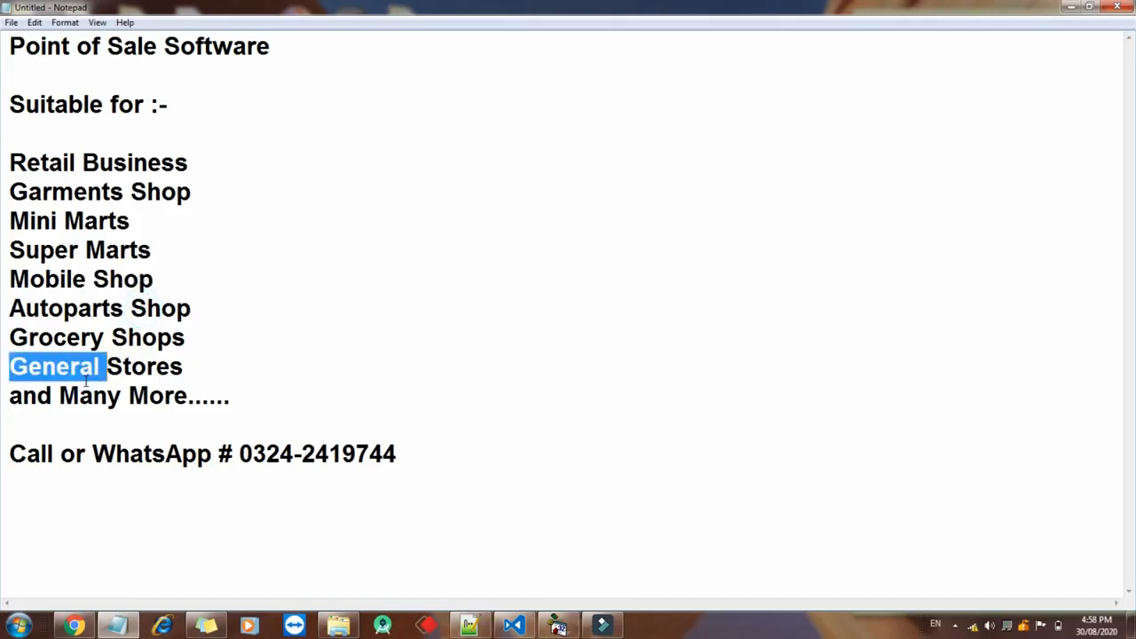
pyautogui.doubleClick(89, 396)
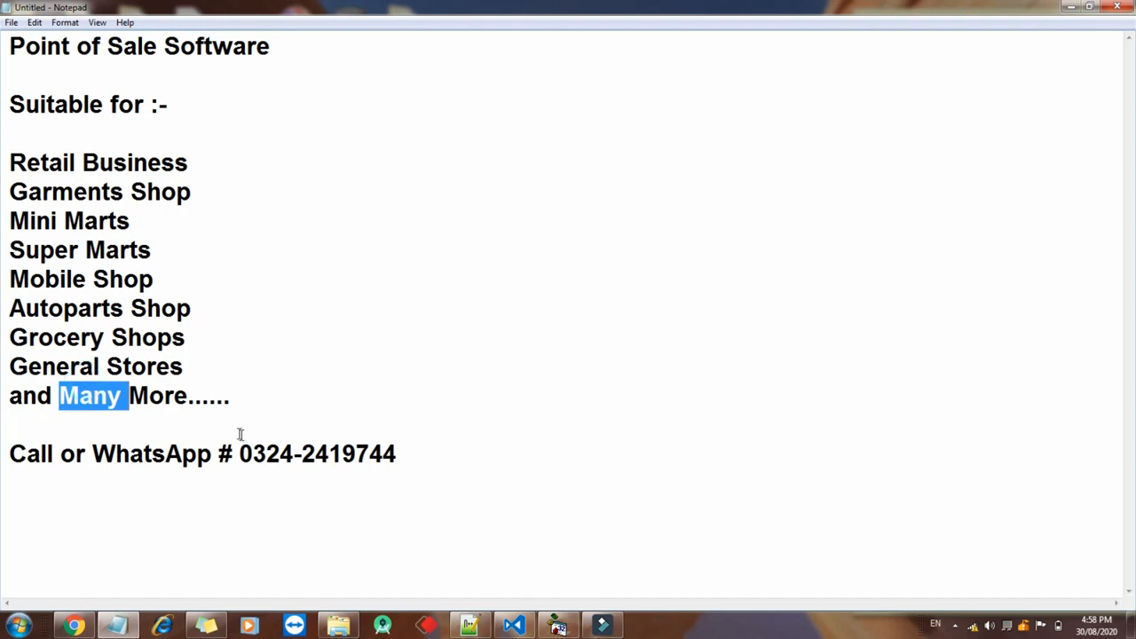
pyautogui.moveTo(227, 404); pyautogui.dragTo(203, 404)
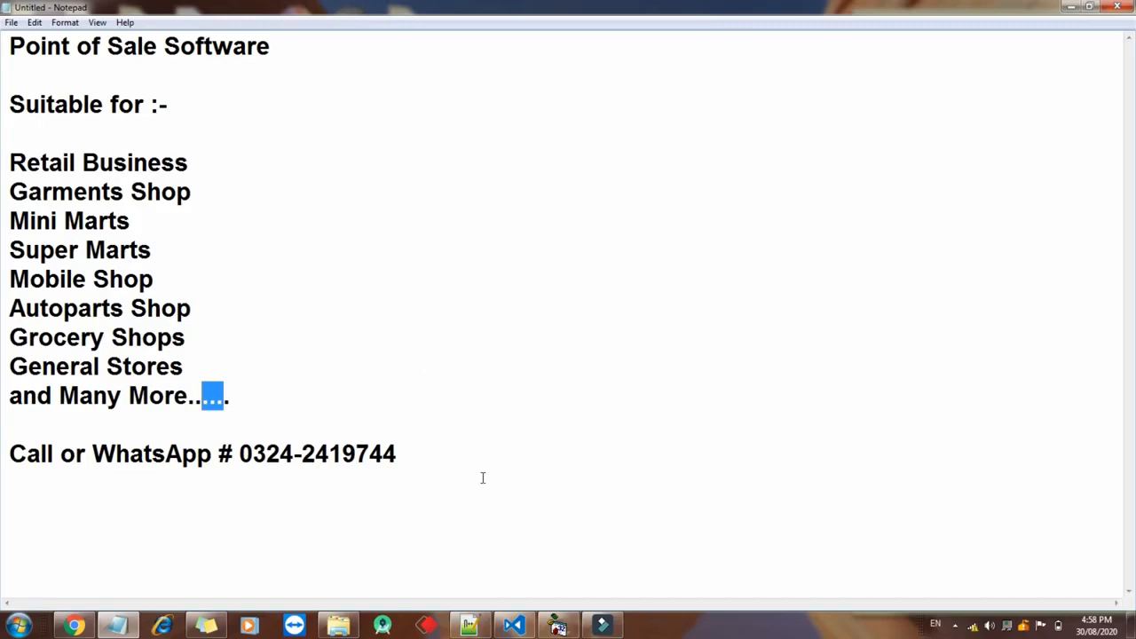
pyautogui.click(558, 626)
pyautogui.moveTo(586, 627)
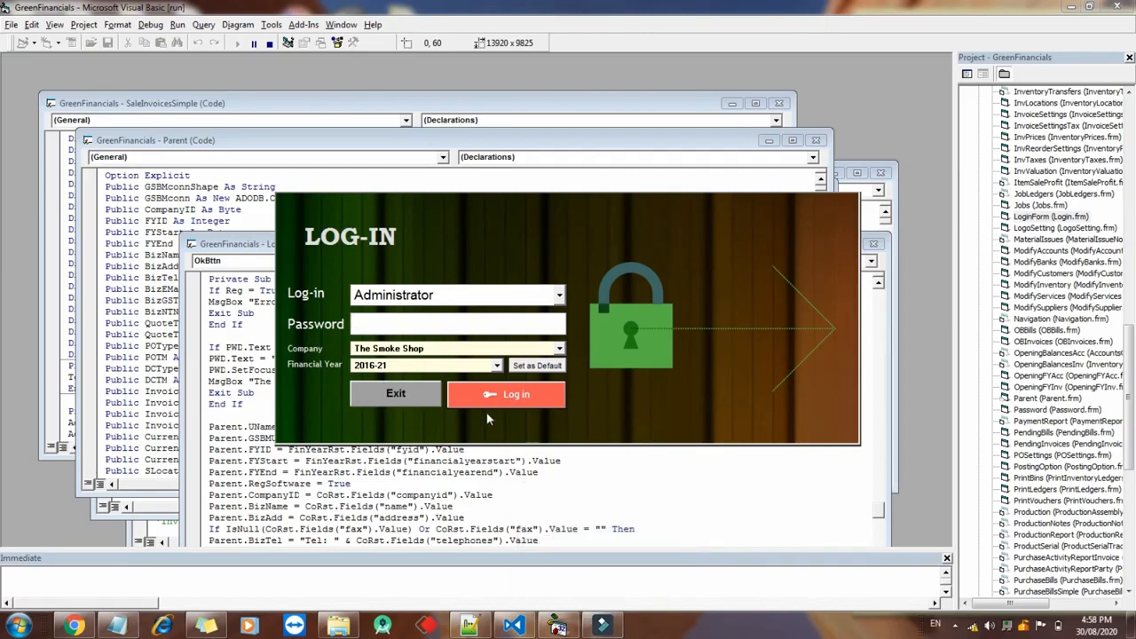
# Log in to The Smoke Shop POS as Administrator
pyautogui.click(392, 296)
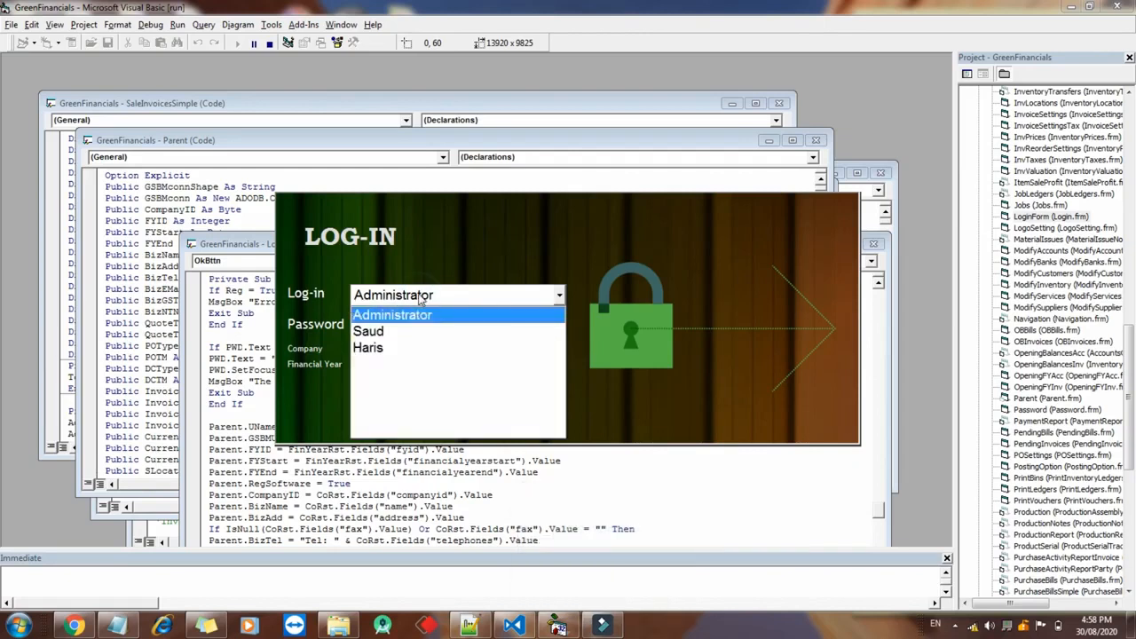
pyautogui.click(374, 315)
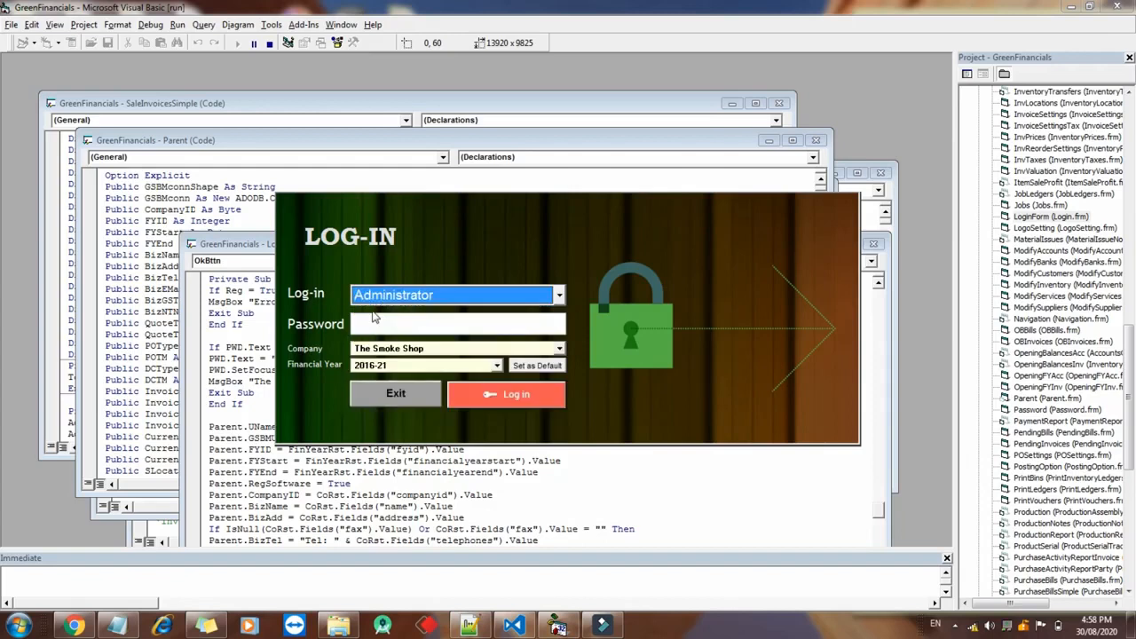
pyautogui.click(391, 320)
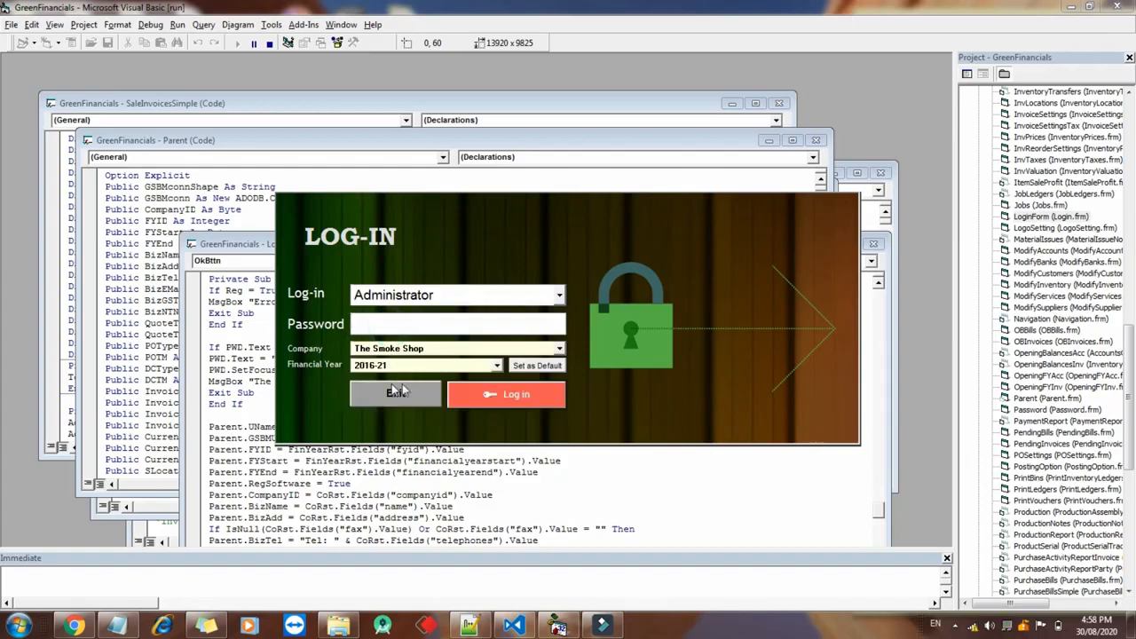
pyautogui.click(466, 404)
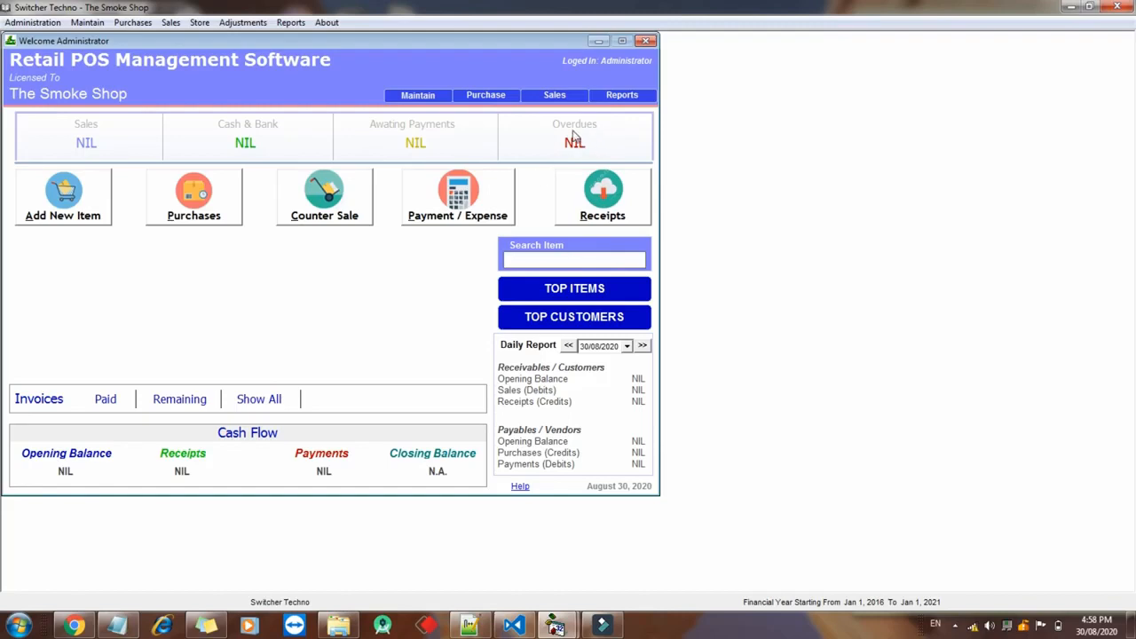
# Open the Chart of Inventory and move its window to the left
pyautogui.click(573, 288)
pyautogui.click(74, 212)
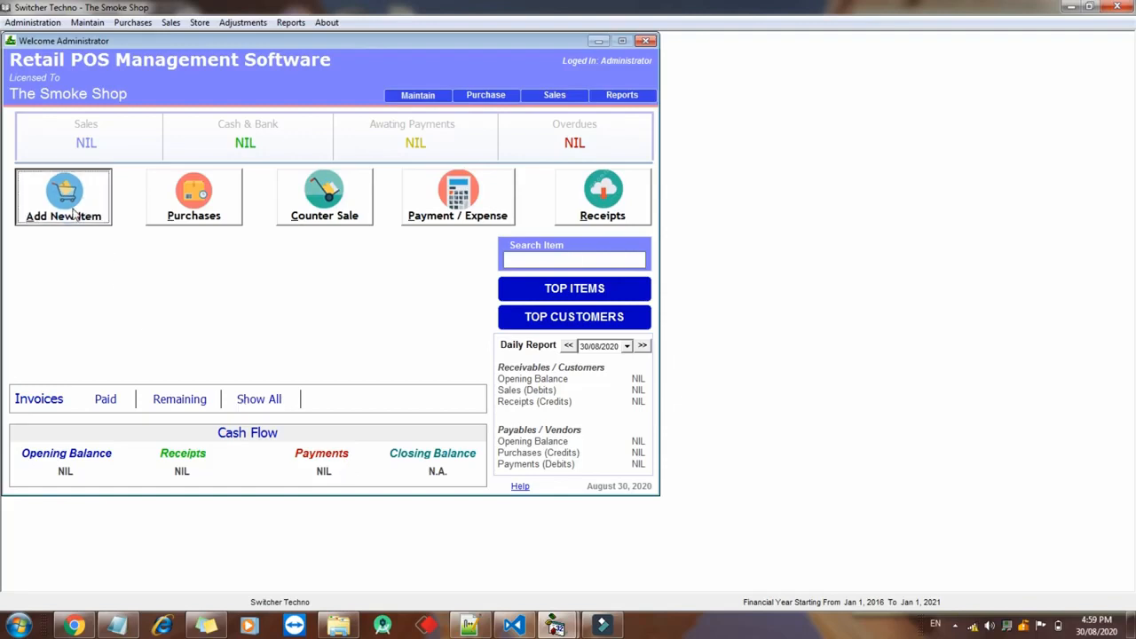
pyautogui.moveTo(328, 89); pyautogui.dragTo(188, 78)
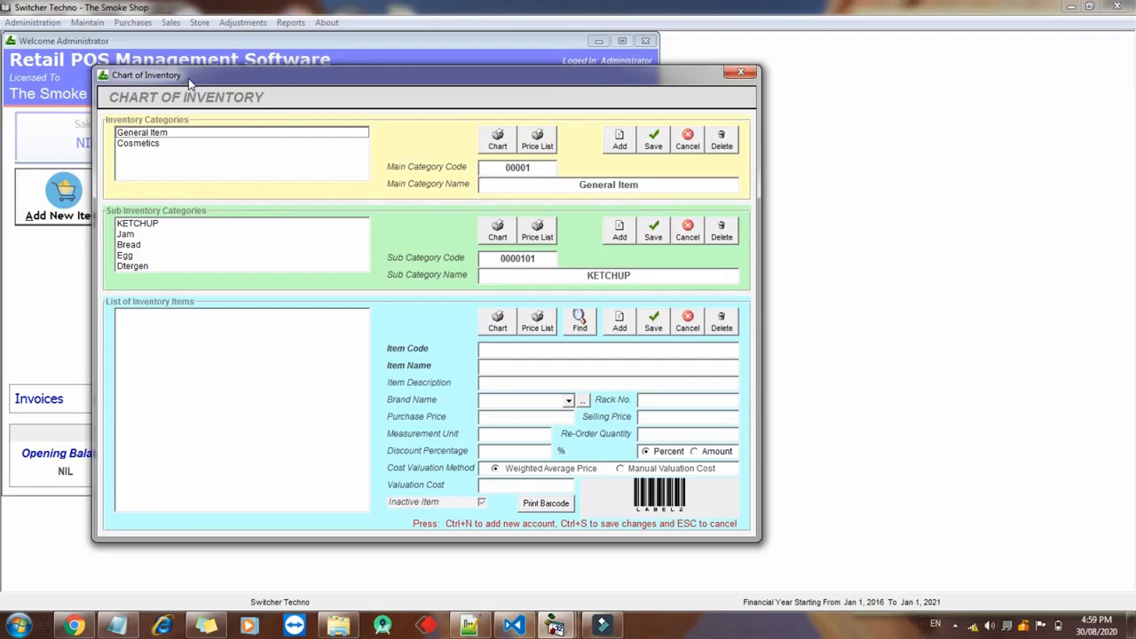
# Browse the General Item and Cosmetics categories, KETCHUP and Egg sub-categories, and the cigrate item
pyautogui.click(178, 144)
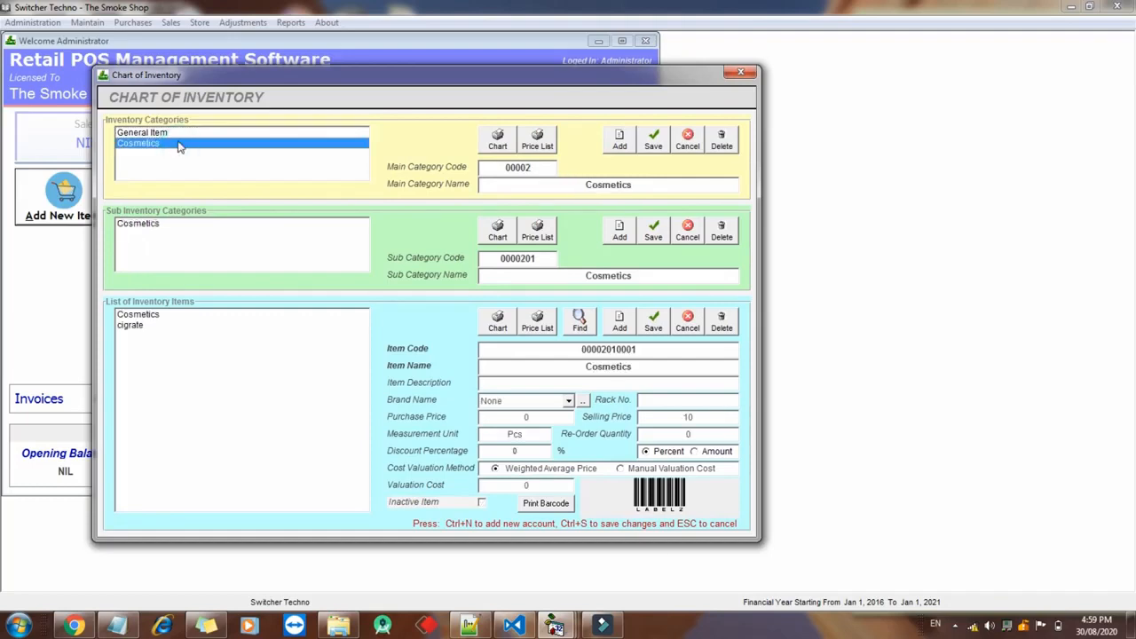
pyautogui.click(175, 135)
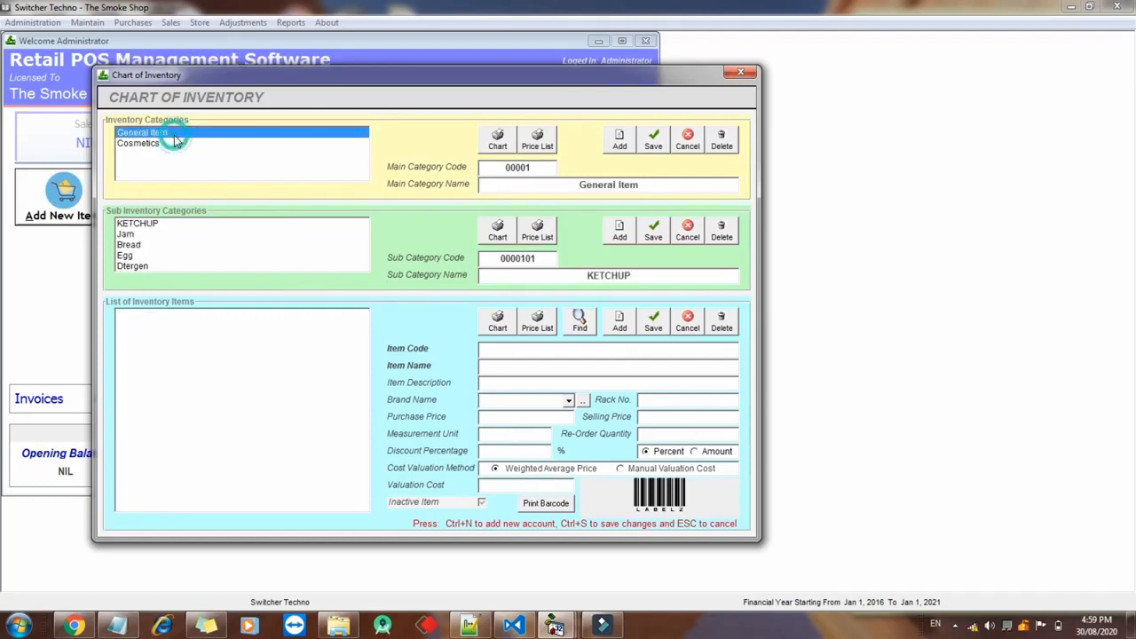
pyautogui.click(151, 226)
pyautogui.press('Down')
pyautogui.press('Down')
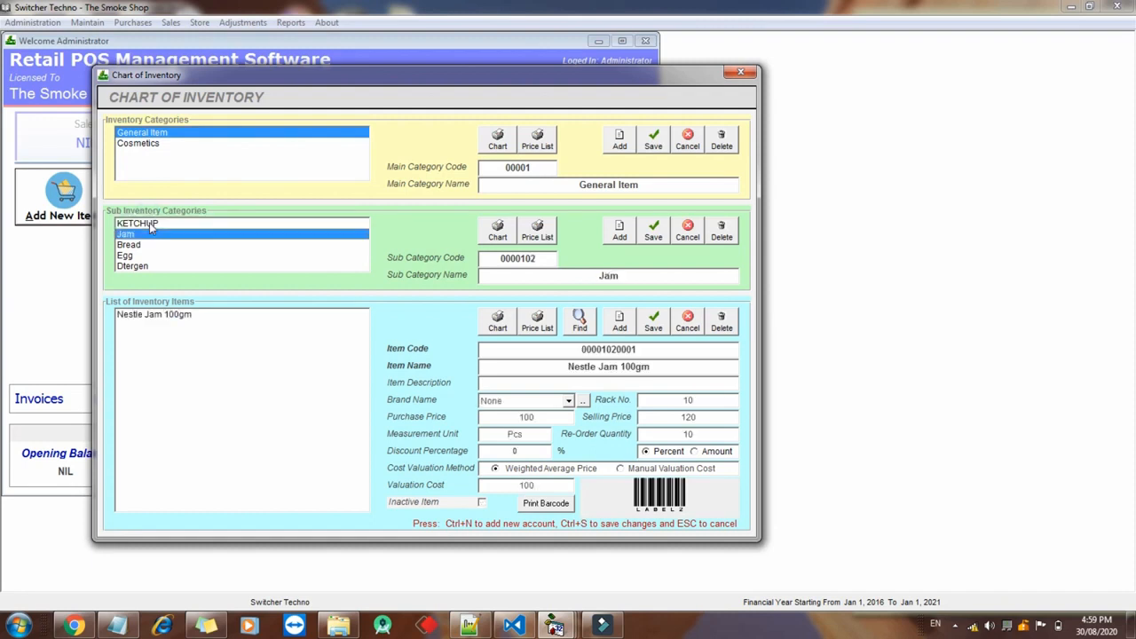
pyautogui.press('Down')
pyautogui.press('Down')
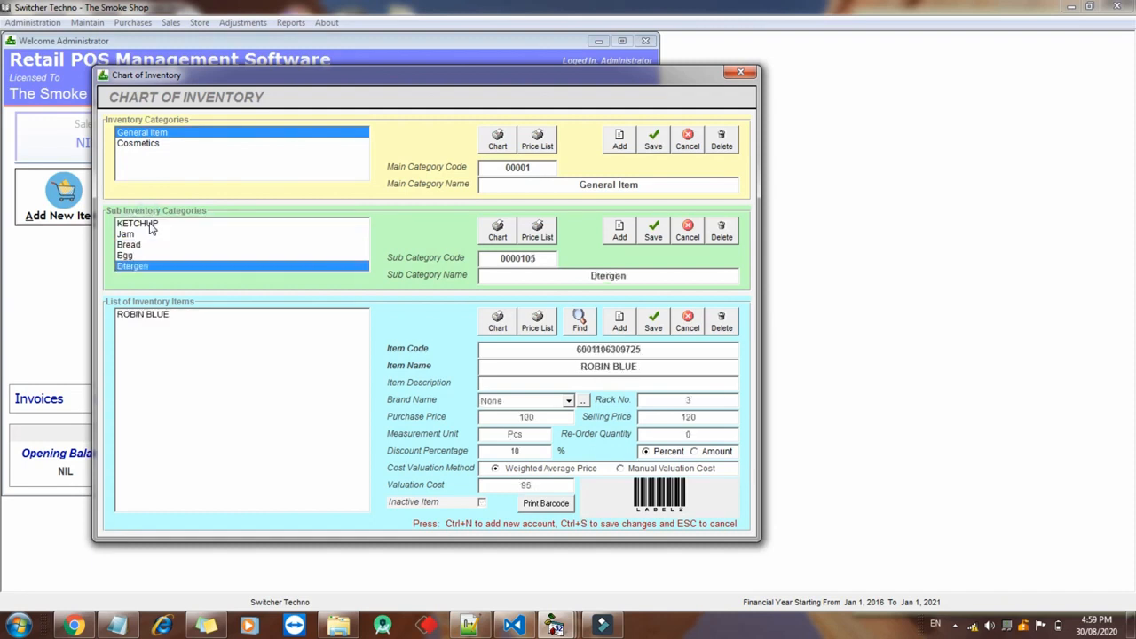
pyautogui.click(160, 149)
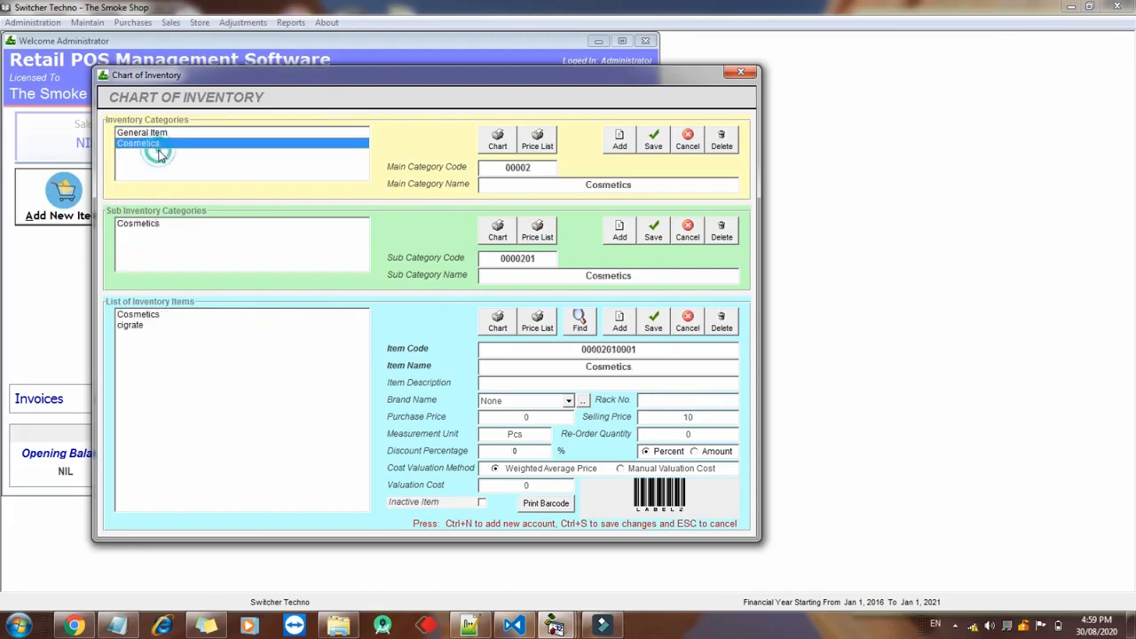
pyautogui.click(167, 243)
pyautogui.click(165, 325)
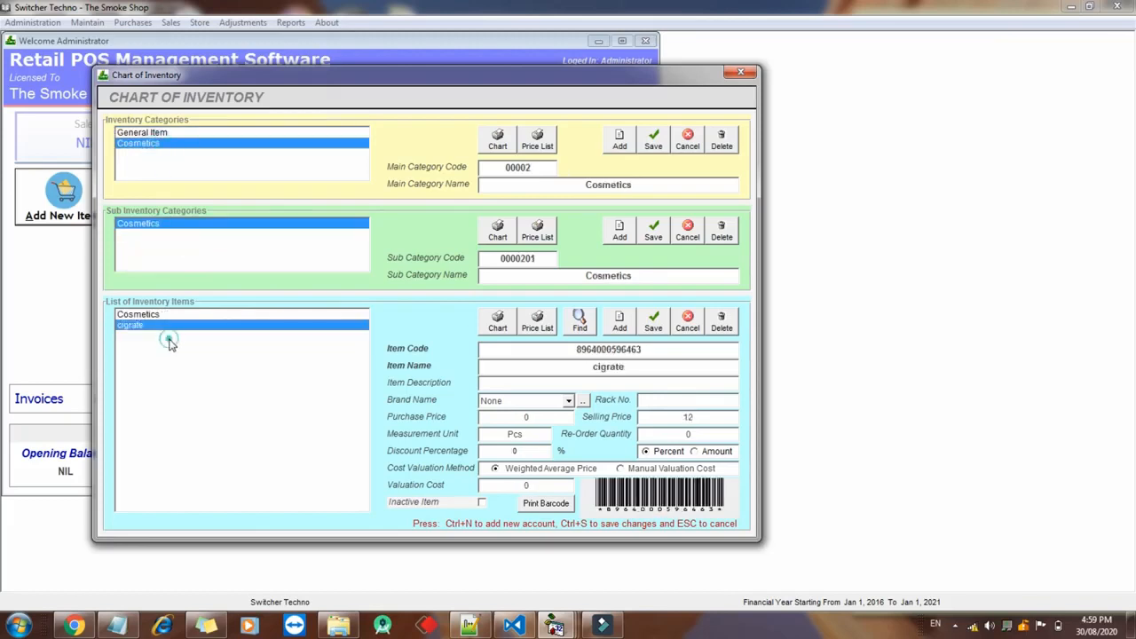
# Create and select a new Pharmacy inventory category
pyautogui.click(621, 140)
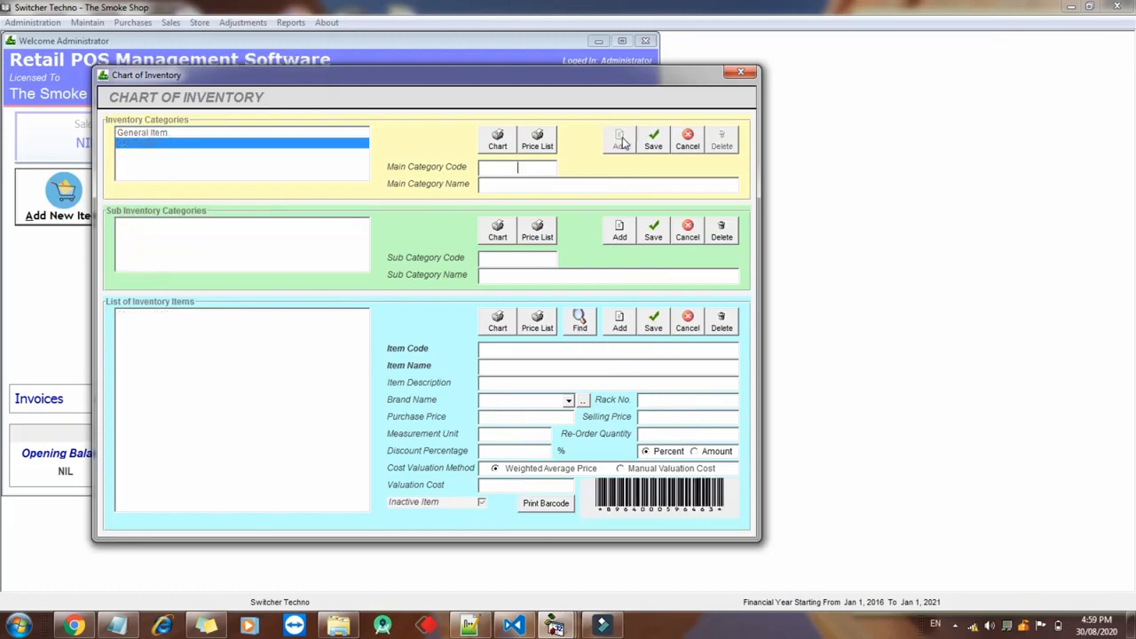
pyautogui.write('00Pham')
pyautogui.press('BackSpace')
pyautogui.press('BackSpace')
pyautogui.write('armacy')
pyautogui.click(654, 138)
pyautogui.click(270, 186)
pyautogui.click(265, 145)
pyautogui.click(269, 154)
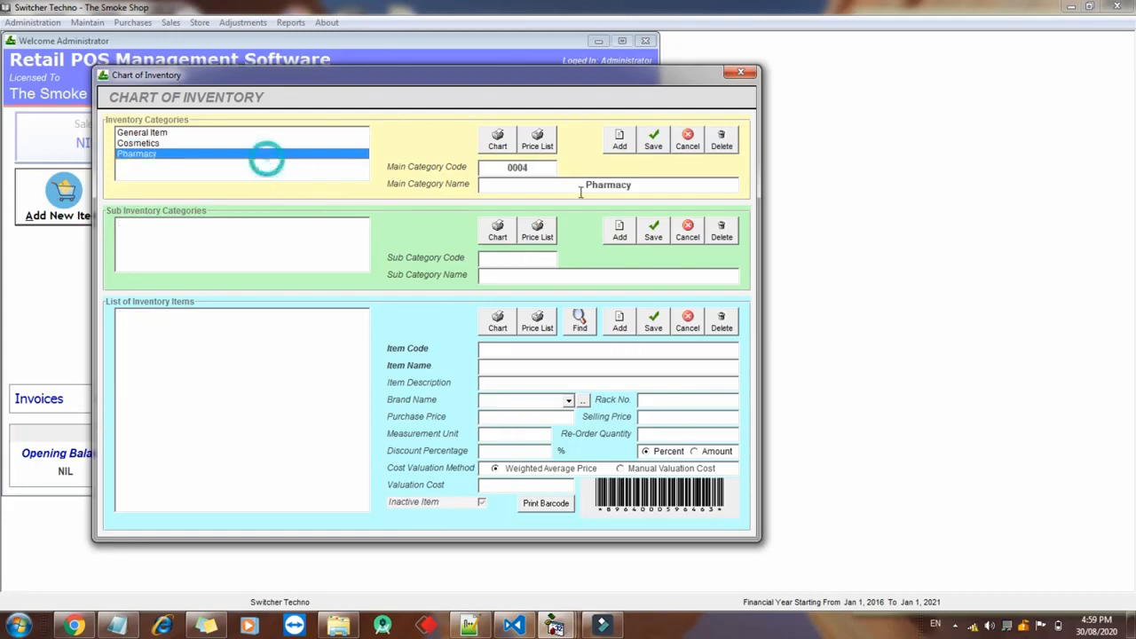
# Add Tabs and Capsules sub-categories under Pharmacy
pyautogui.click(621, 233)
pyautogui.write('Tabs')
pyautogui.click(654, 233)
pyautogui.click(620, 233)
pyautogui.write('Capsules')
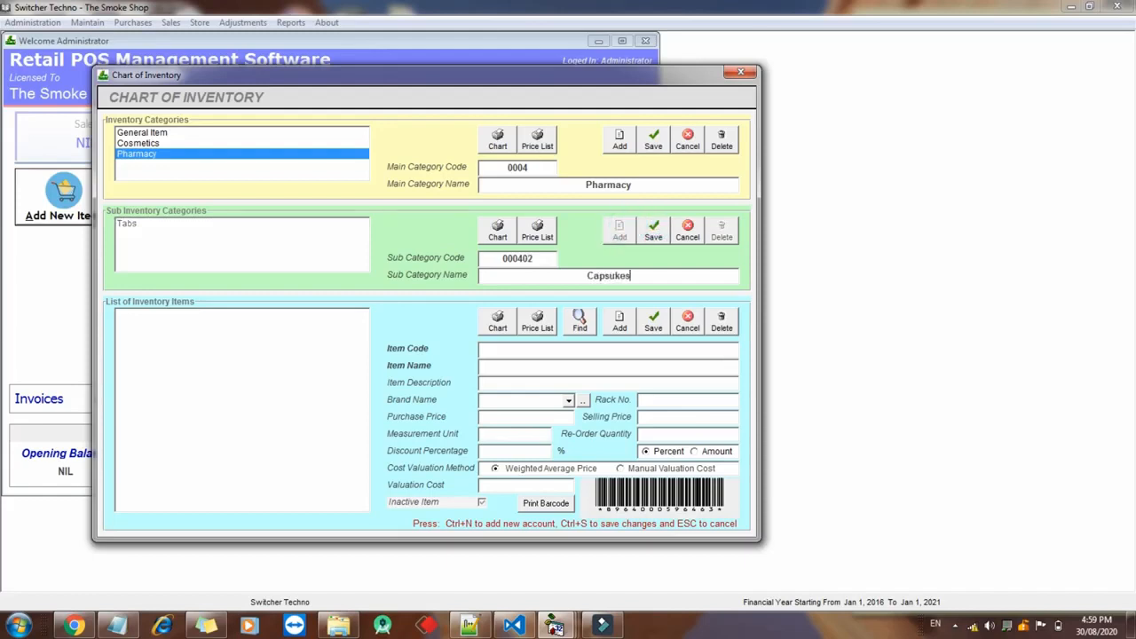
pyautogui.click(654, 235)
# Add a Panadol item under Tabs with purchase price 2 and selling price 3
pyautogui.click(273, 225)
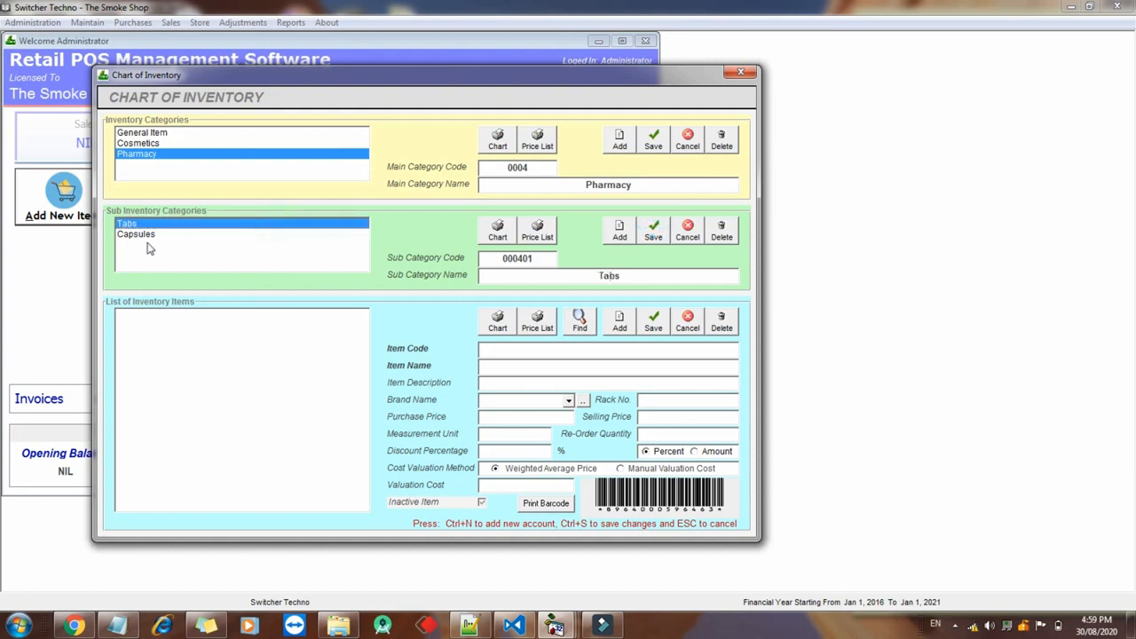
pyautogui.click(615, 325)
pyautogui.write('Panadol')
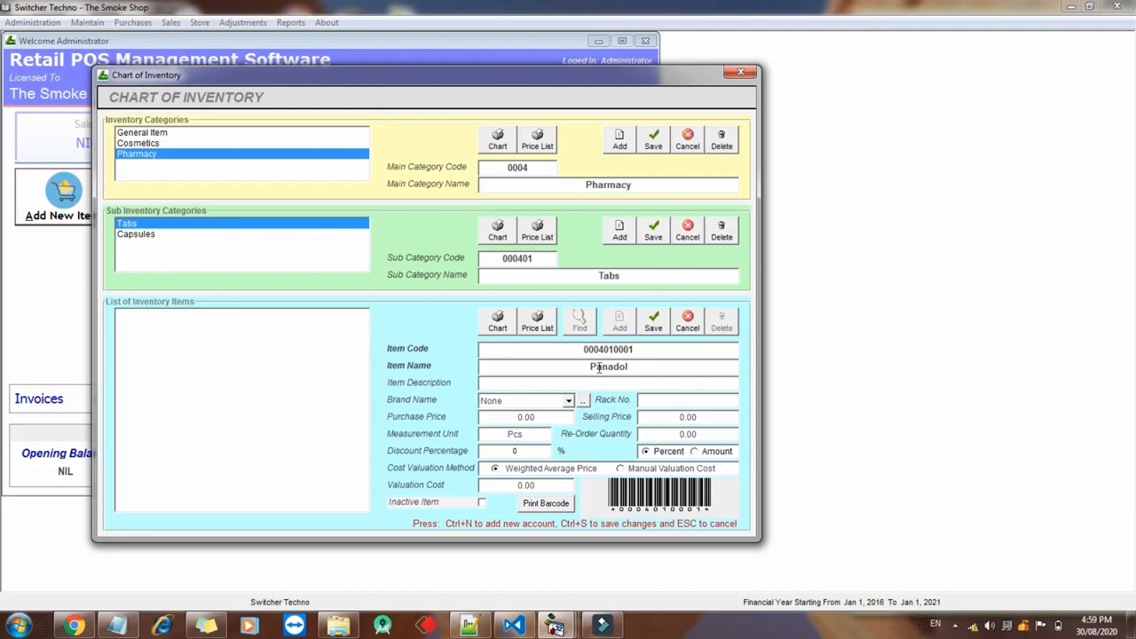
pyautogui.click(550, 417)
pyautogui.write('2')
pyautogui.press('Tab')
pyautogui.write('3')
pyautogui.click(653, 321)
pyautogui.click(223, 325)
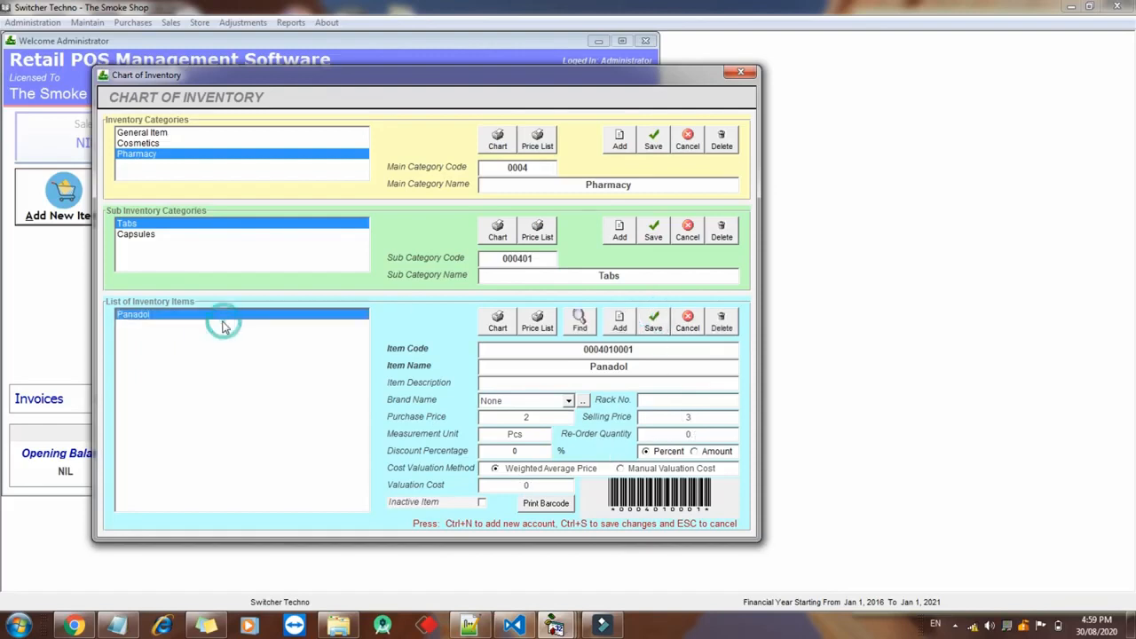
pyautogui.click(618, 142)
# Create a Mobile category with an Accessories sub-category
pyautogui.write('0004')
pyautogui.press('BackSpace')
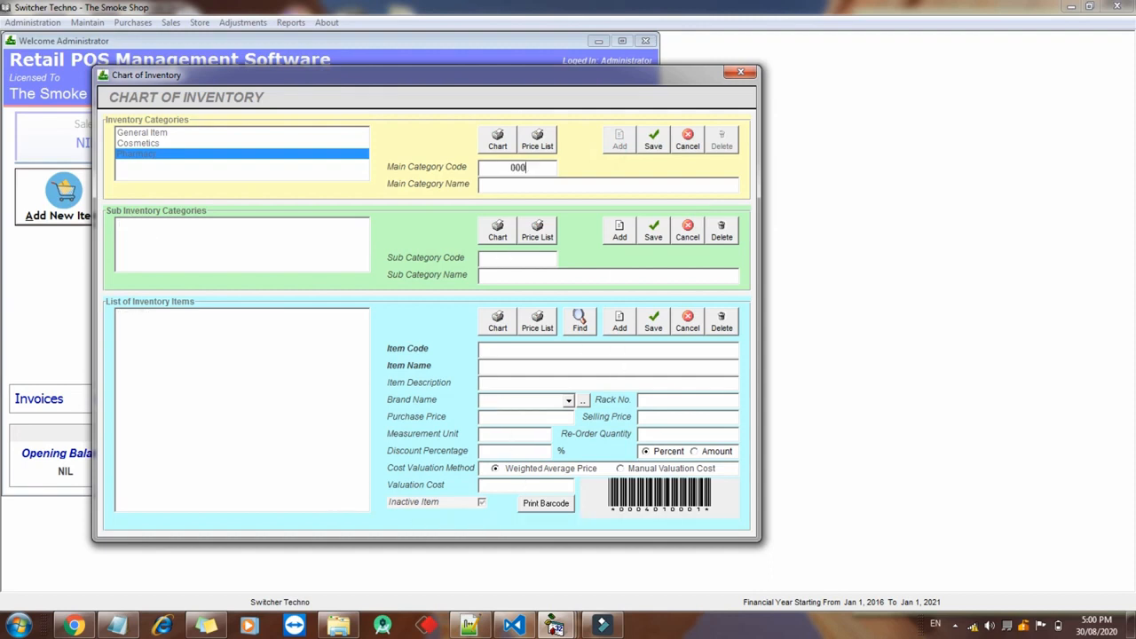
pyautogui.write('Mobile')
pyautogui.click(653, 139)
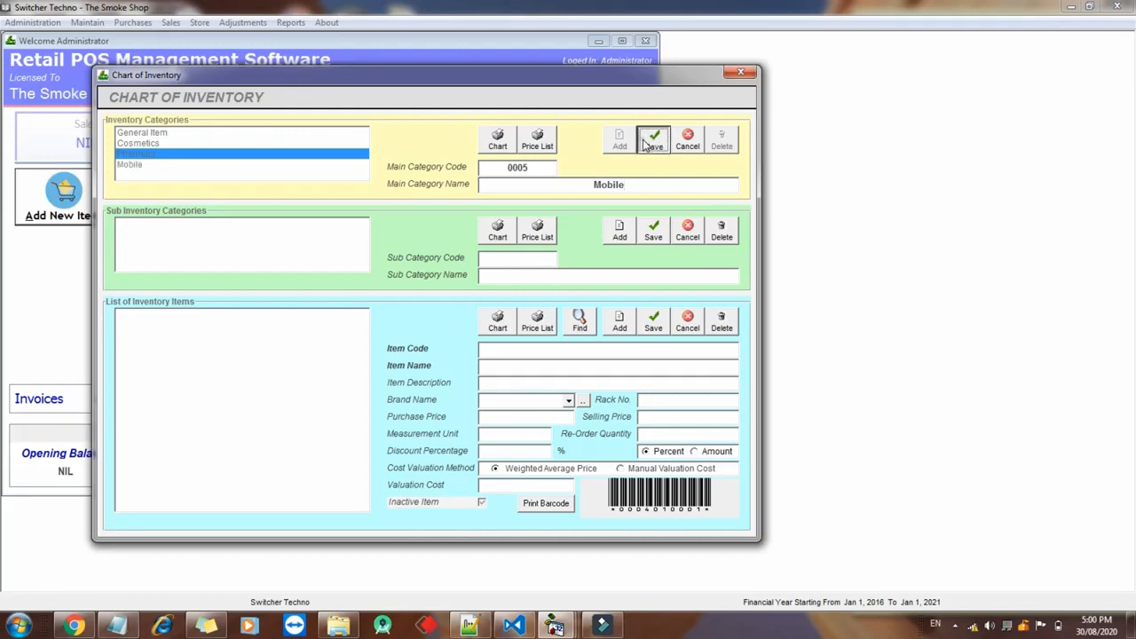
pyautogui.click(619, 231)
pyautogui.write('accessories')
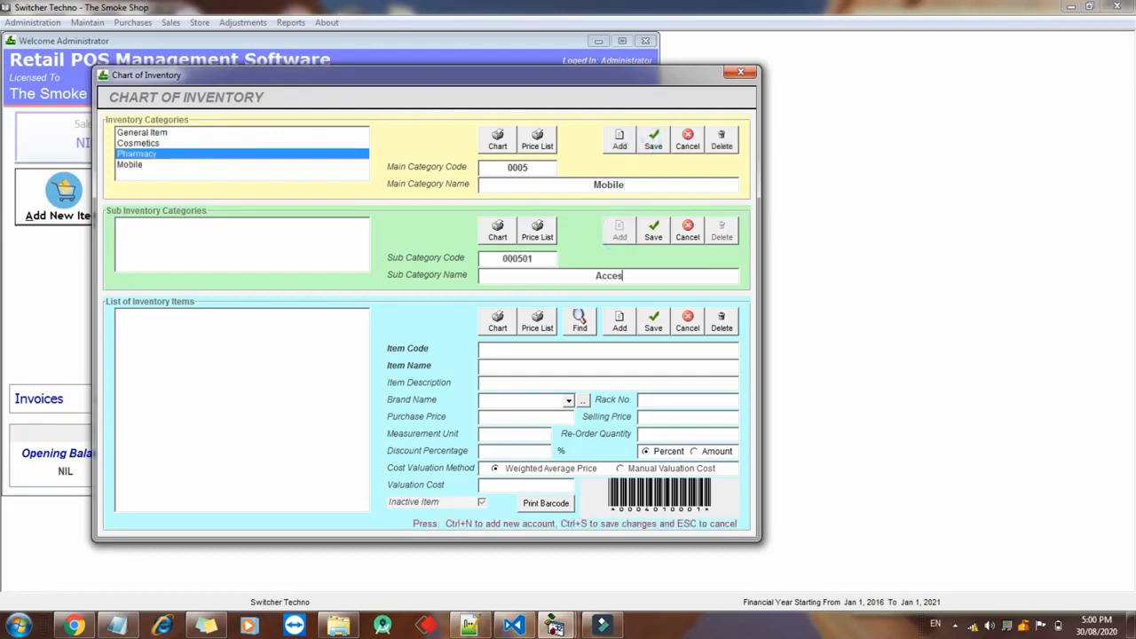
pyautogui.click(654, 231)
# Add a Mobile Cover item priced 299 purchase and 499 selling, then view Pharmacy
pyautogui.click(620, 321)
pyautogui.write('C')
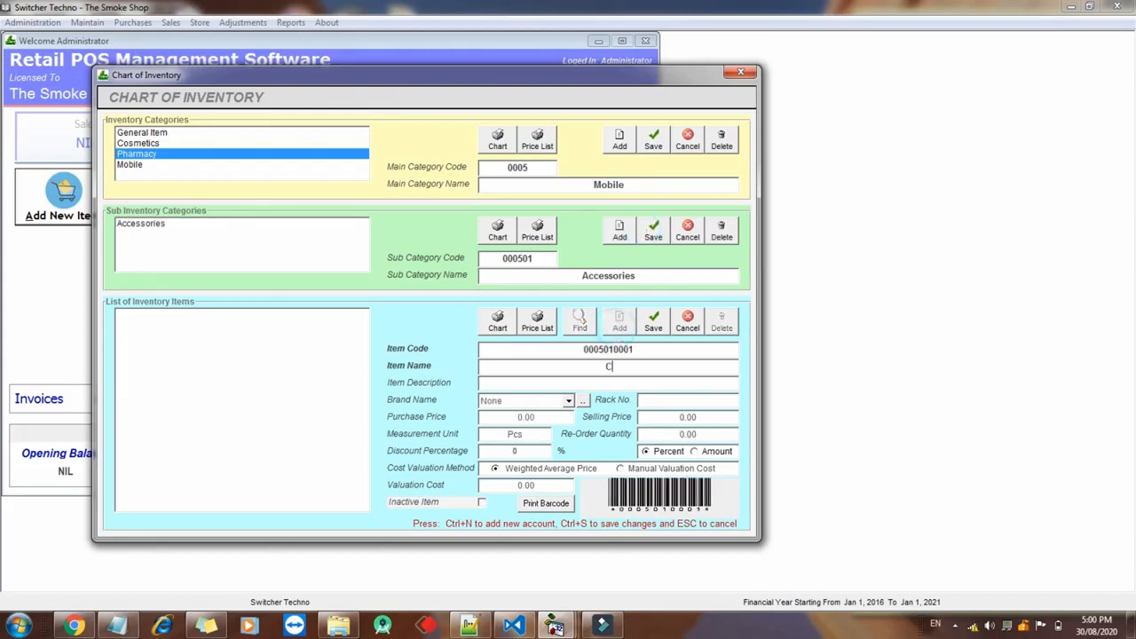
pyautogui.write('obile c')
pyautogui.press('BackSpace')
pyautogui.write('Cv')
pyautogui.press('BackSpace')
pyautogui.write('over')
pyautogui.press('Tab')
pyautogui.press('Tab')
pyautogui.press('Tab')
pyautogui.press('Tab')
pyautogui.write('2')
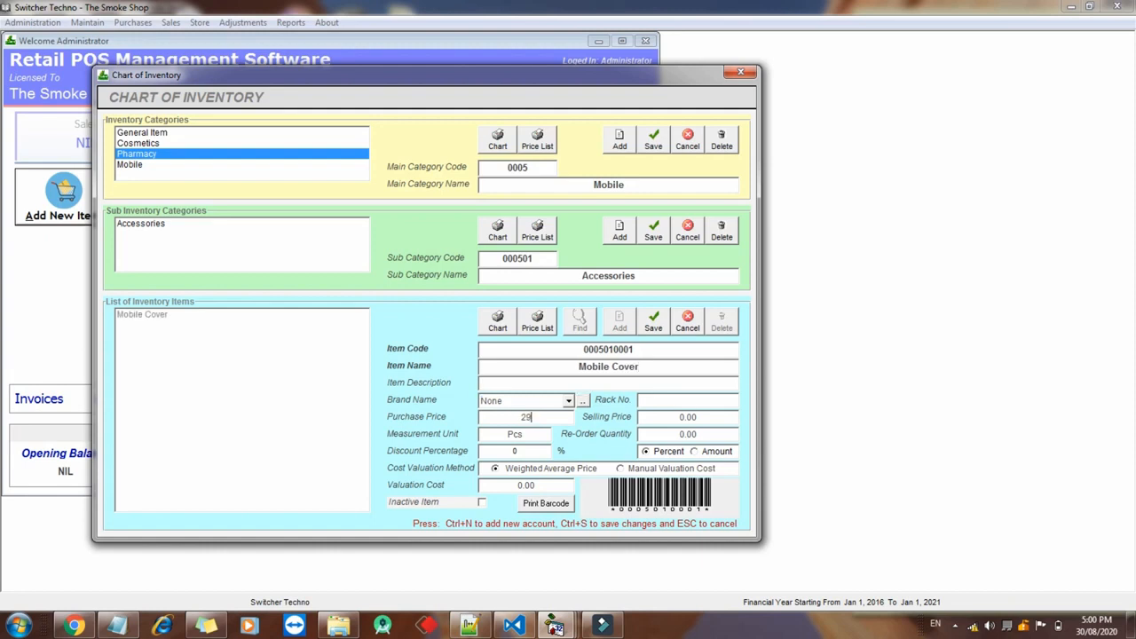
pyautogui.write('499')
pyautogui.click(654, 320)
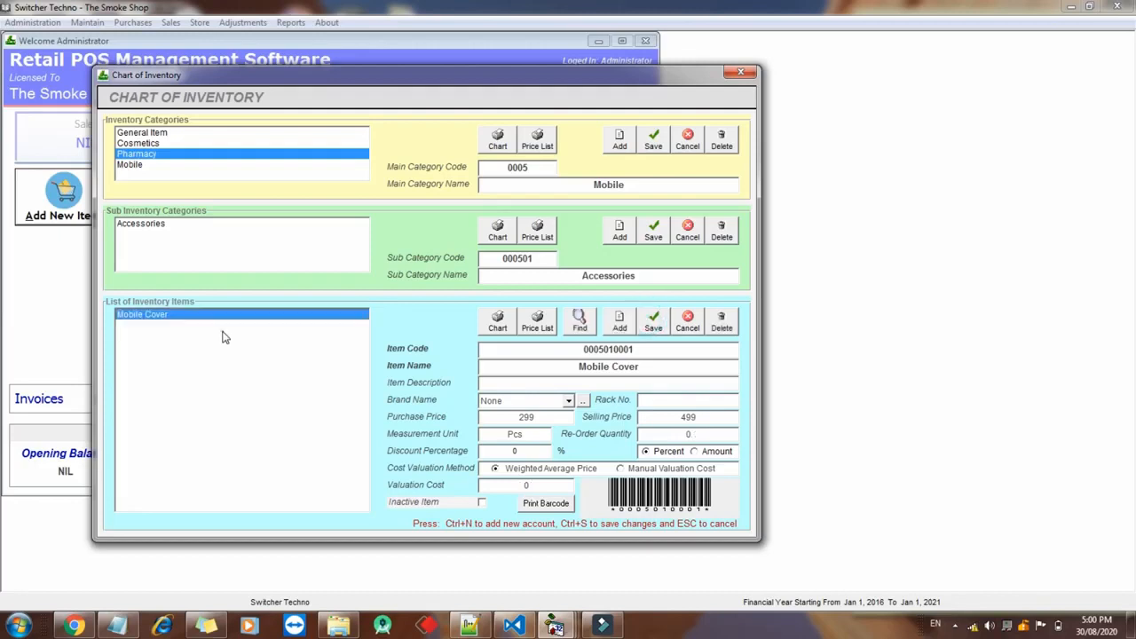
pyautogui.click(178, 154)
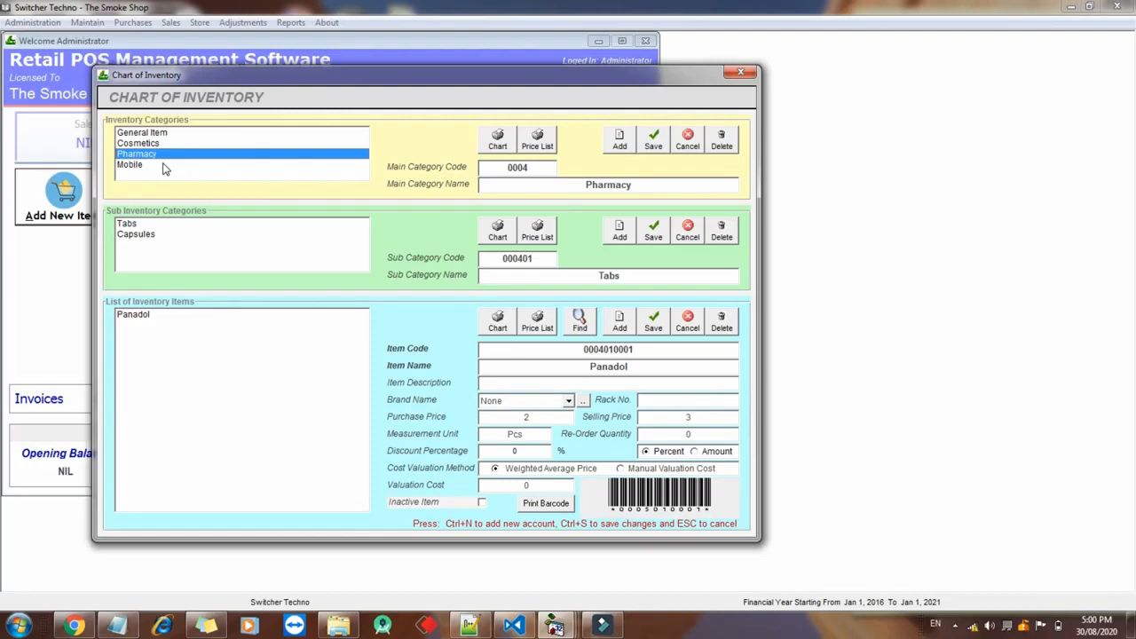
# Close the Chart of Inventory and open the Purchases (Non Tax) form
pyautogui.click(737, 80)
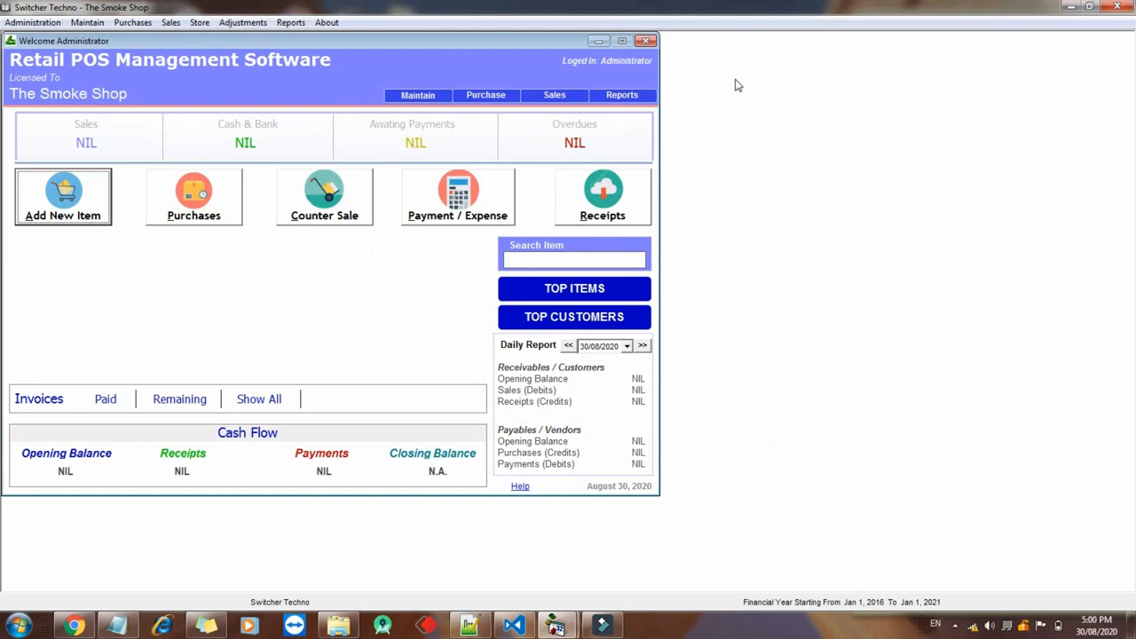
pyautogui.click(182, 219)
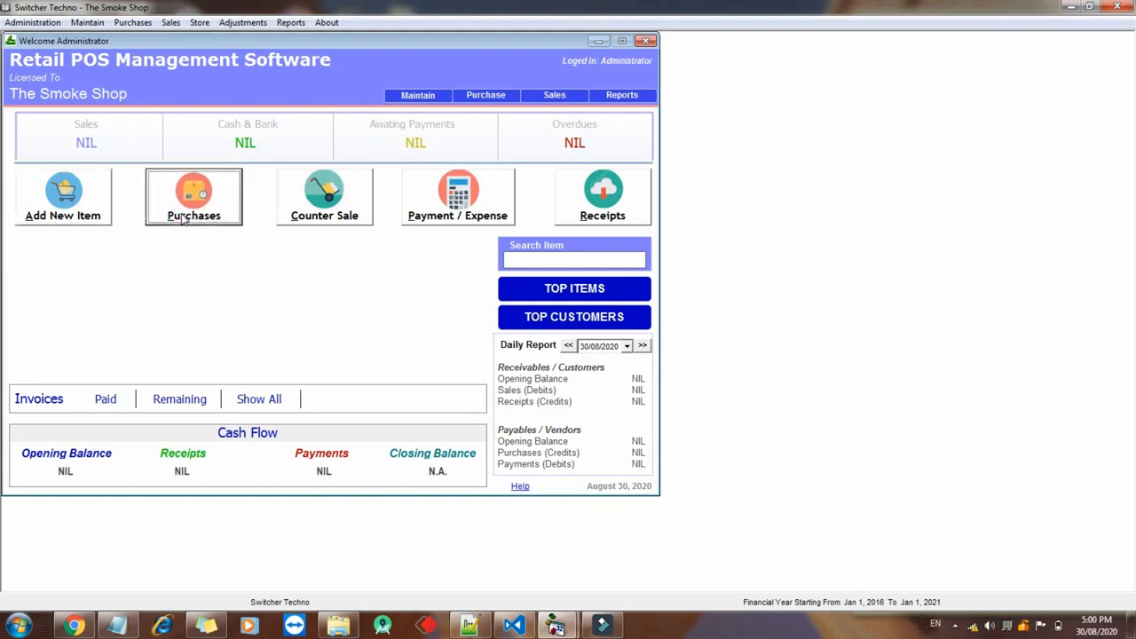
pyautogui.click(470, 124)
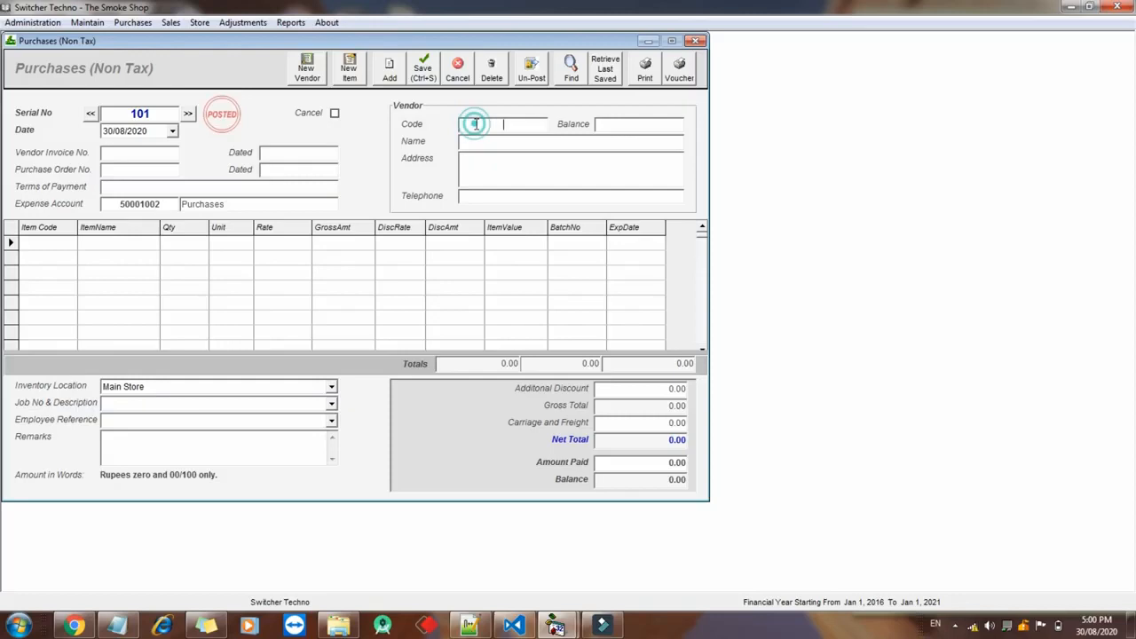
# Add and save a new credit vendor with the supplier's name in Vendors and Suppliers
pyautogui.click(305, 71)
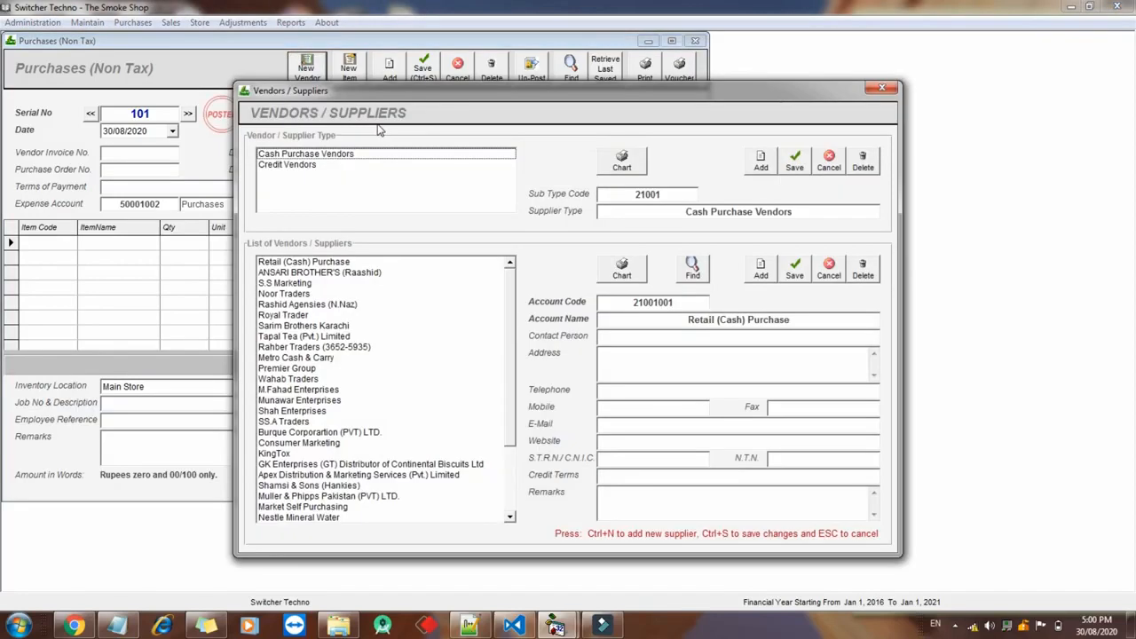
pyautogui.moveTo(360, 89); pyautogui.dragTo(303, 80)
pyautogui.click(290, 159)
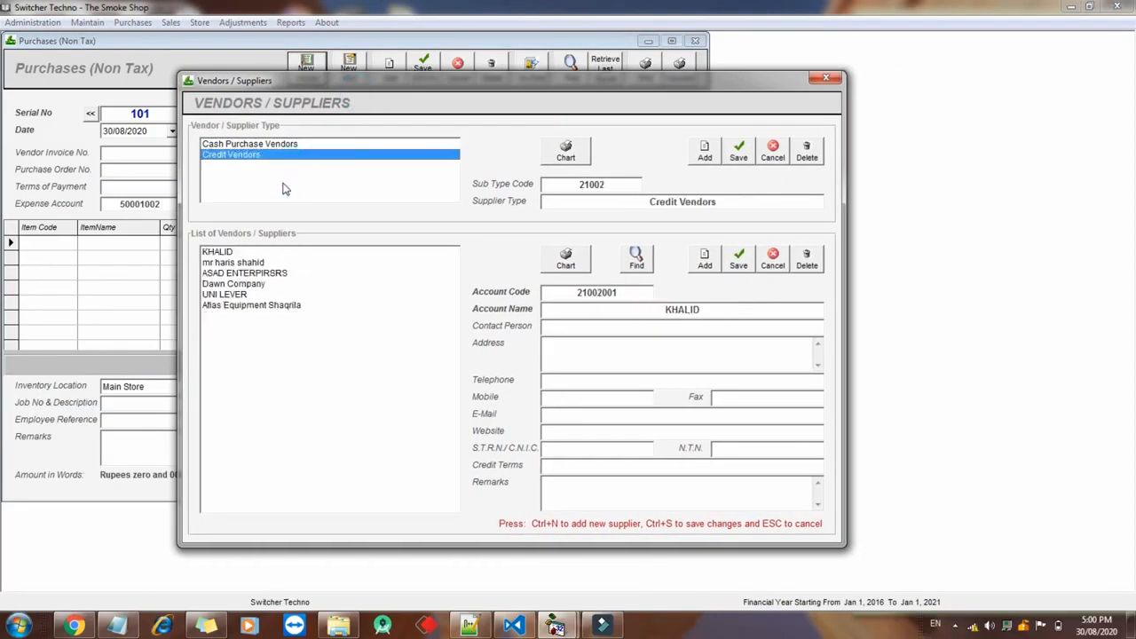
pyautogui.click(701, 266)
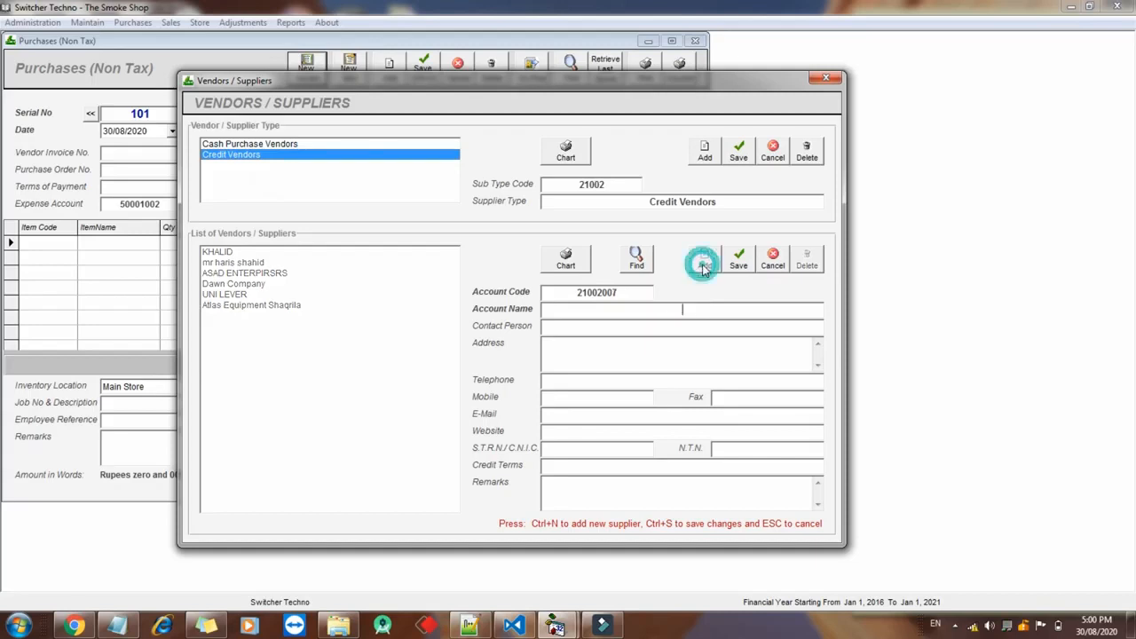
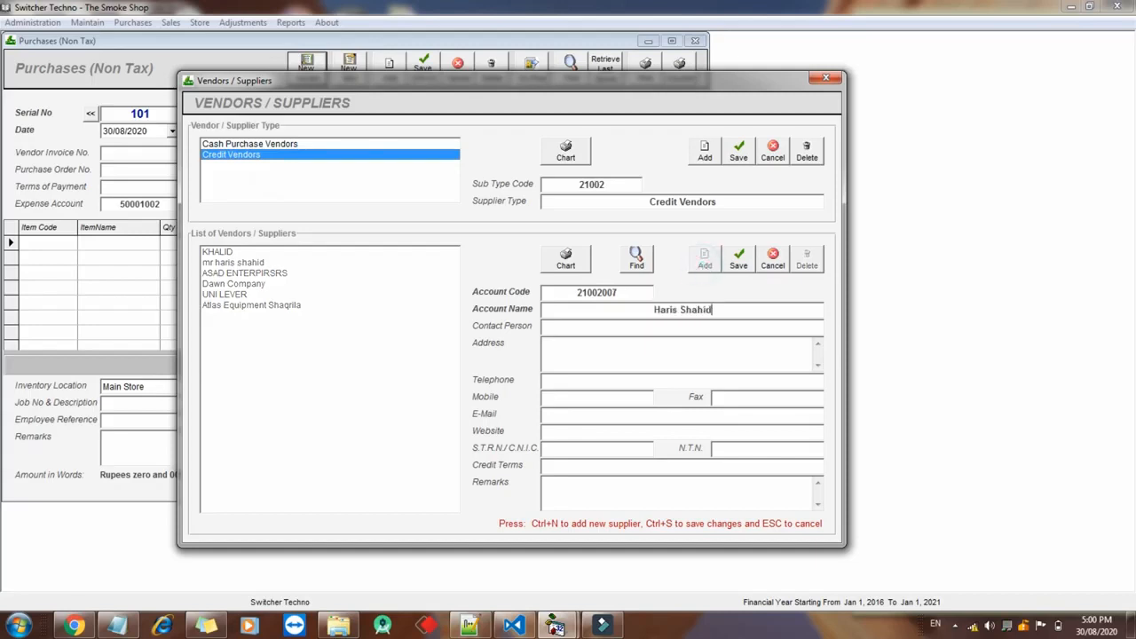
pyautogui.press('Return')
pyautogui.click(736, 258)
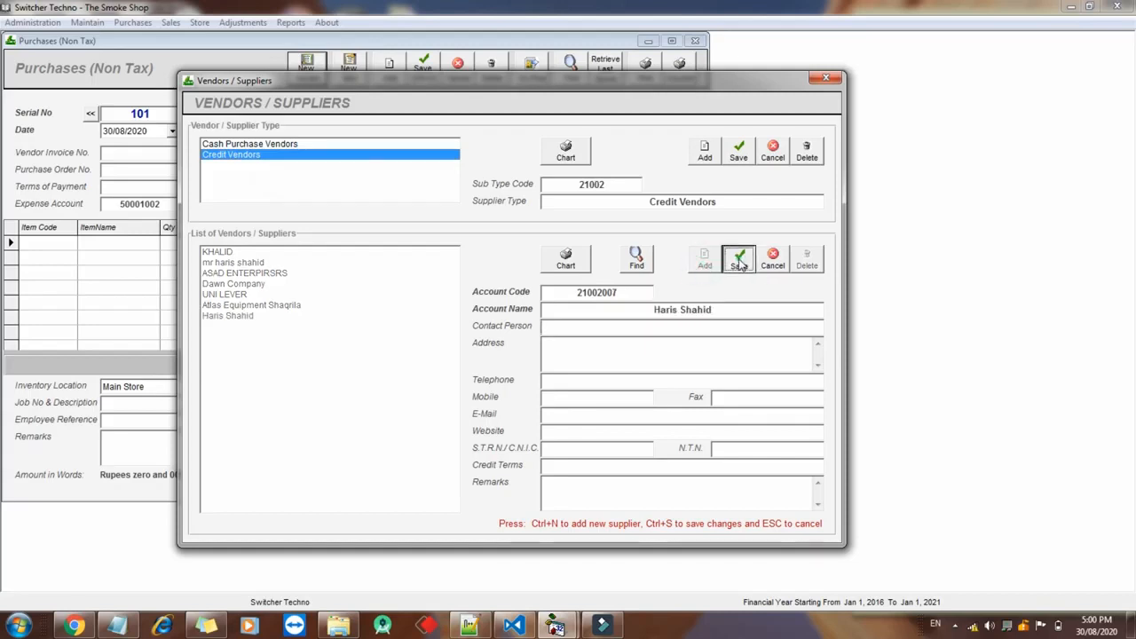
pyautogui.click(313, 368)
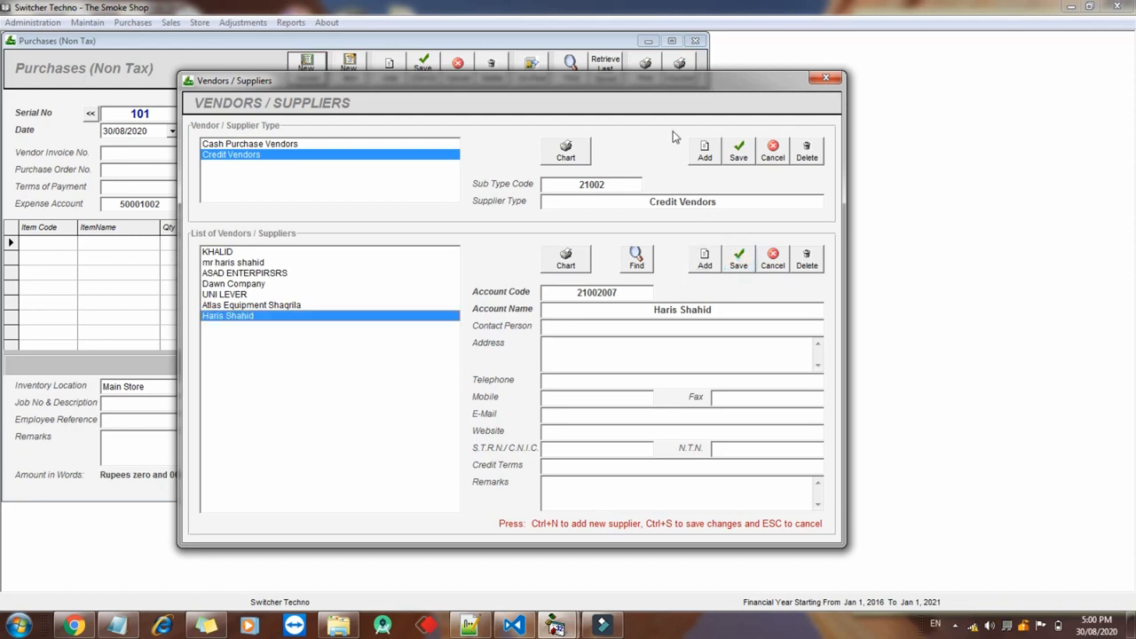
pyautogui.click(826, 78)
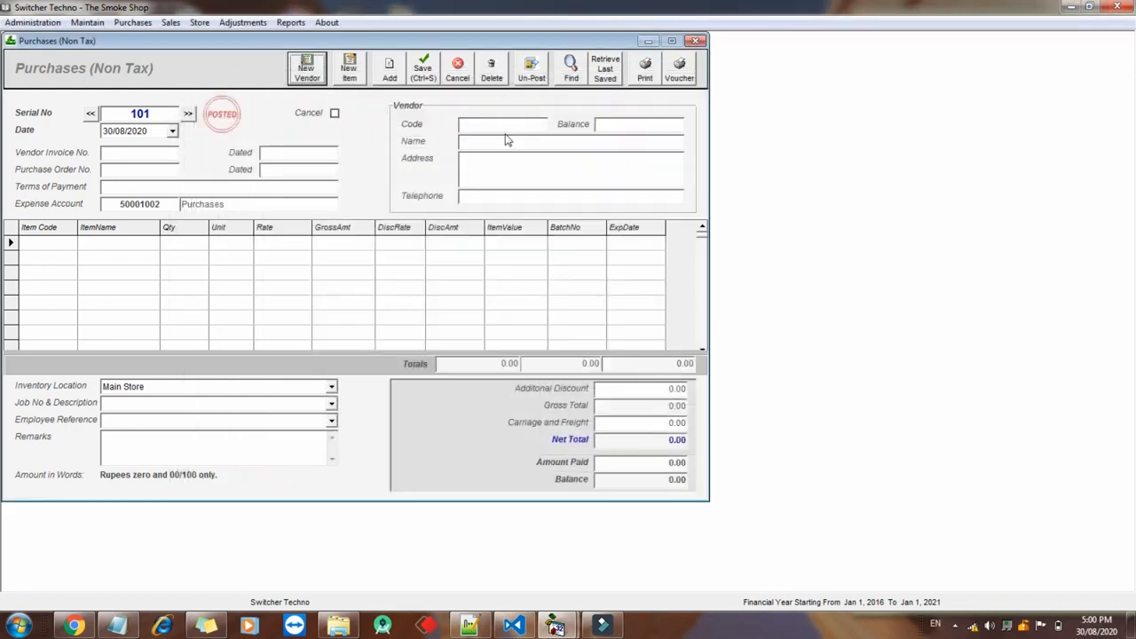
# Select the new credit vendor for the bill and go to the vendor invoice number
pyautogui.click(505, 124)
pyautogui.write('Haris')
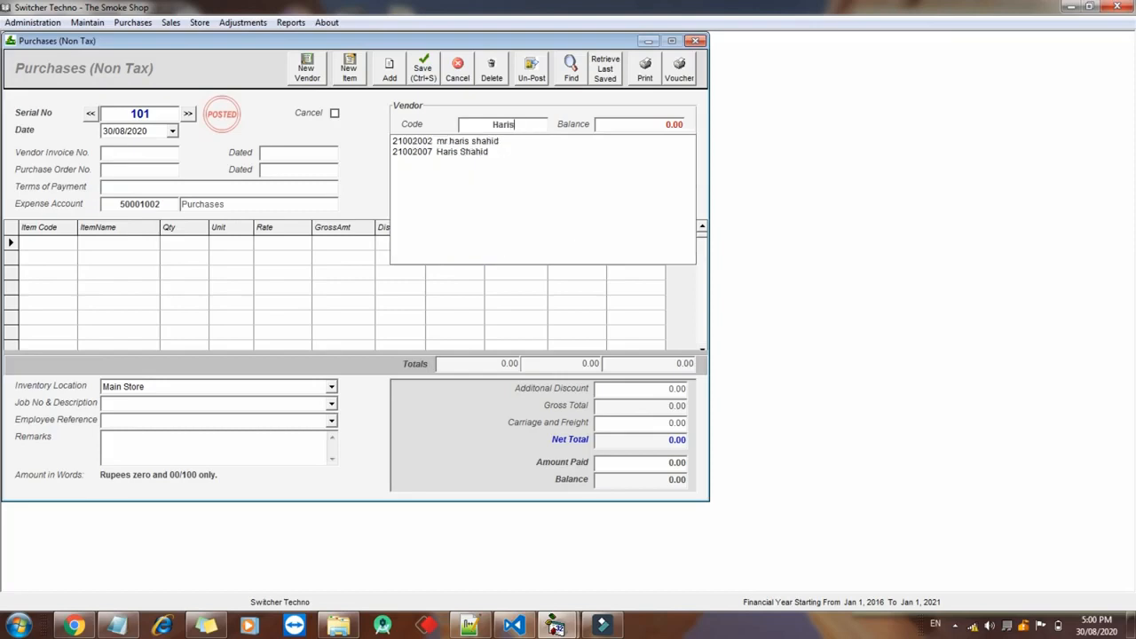
pyautogui.click(485, 168)
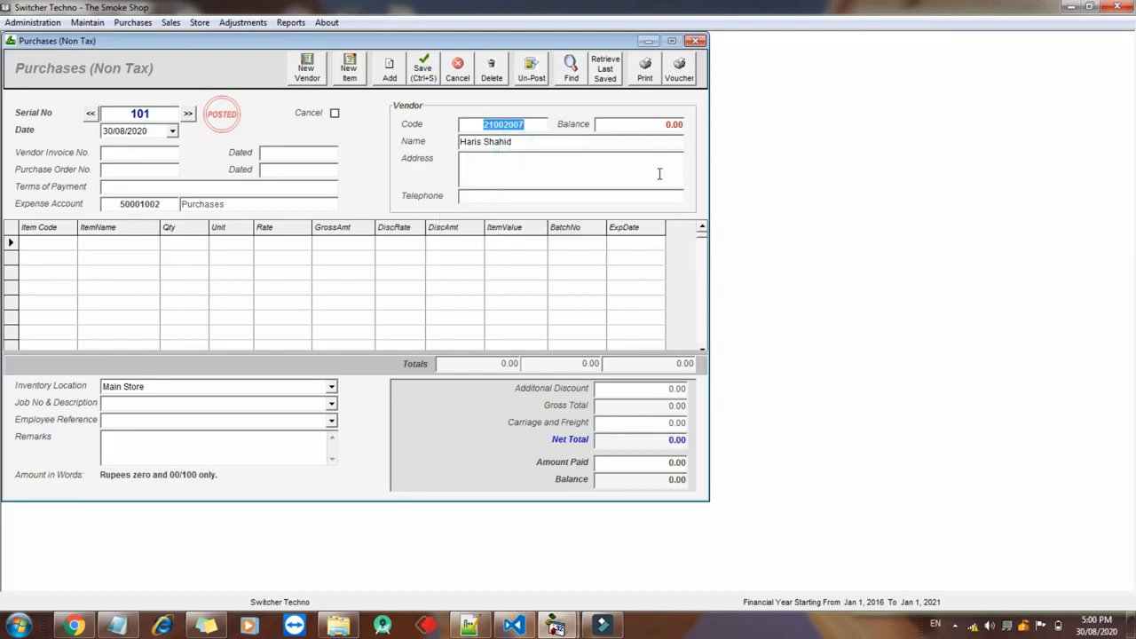
pyautogui.moveTo(652, 126); pyautogui.dragTo(684, 133)
pyautogui.click(665, 136)
pyautogui.click(670, 125)
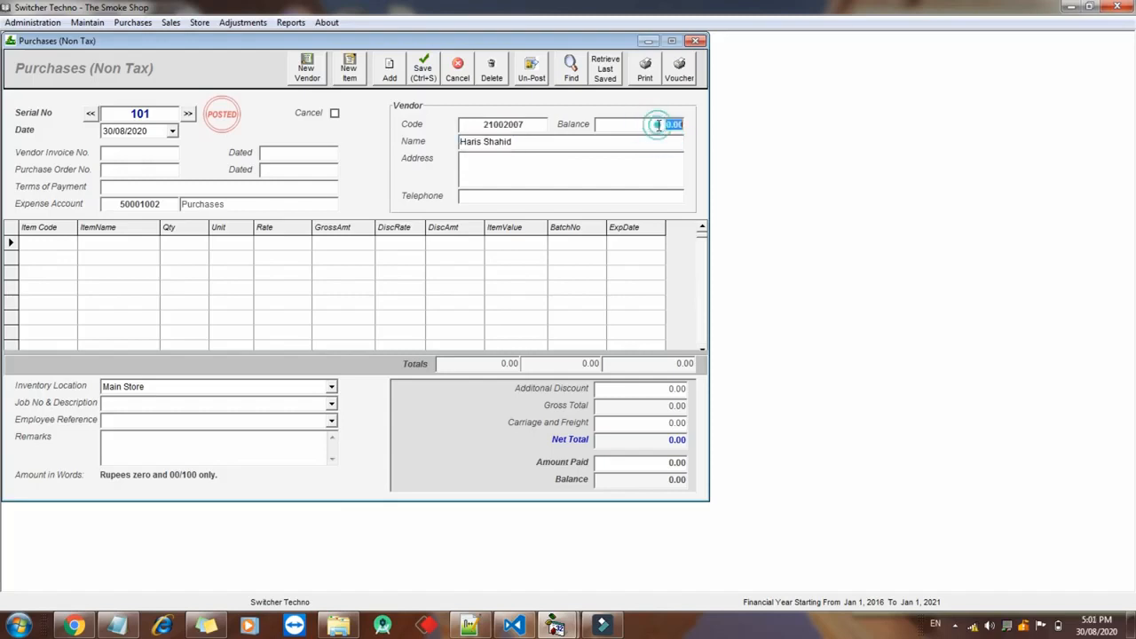
pyautogui.click(160, 156)
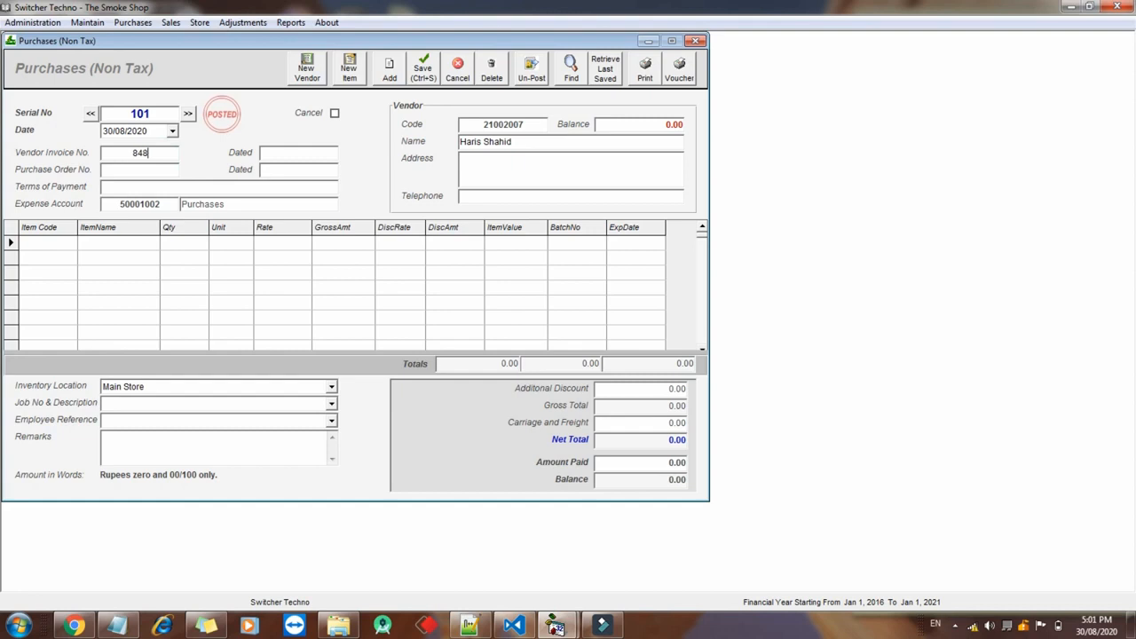
# Add a Mobile Cover line with quantity 200 at rate 299
pyautogui.click(39, 247)
pyautogui.write('Mo')
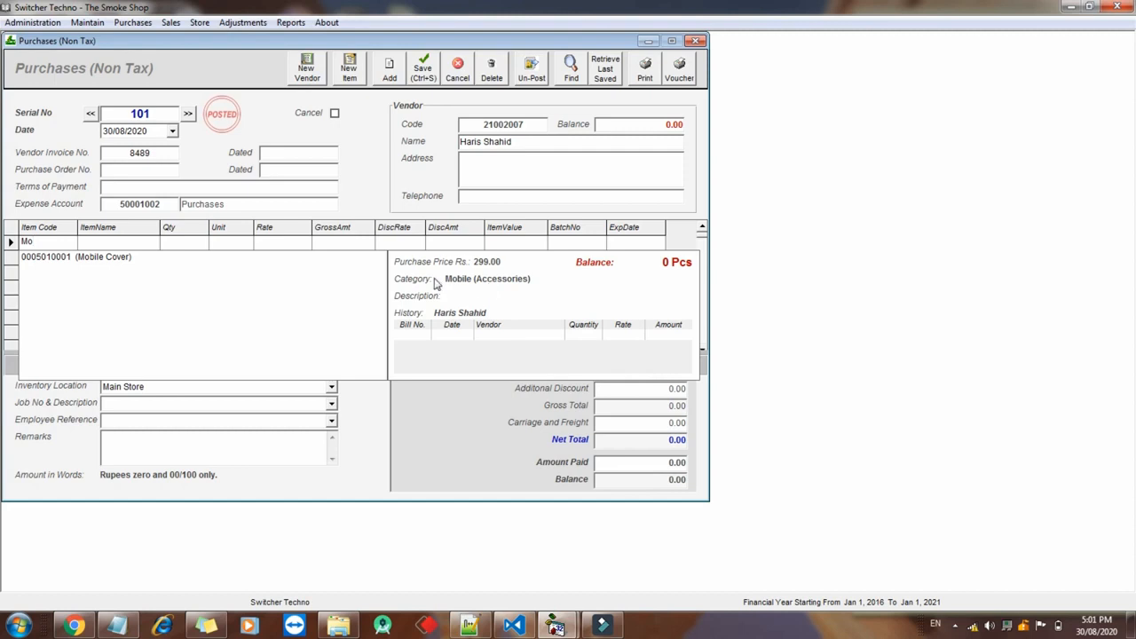
pyautogui.press('Return')
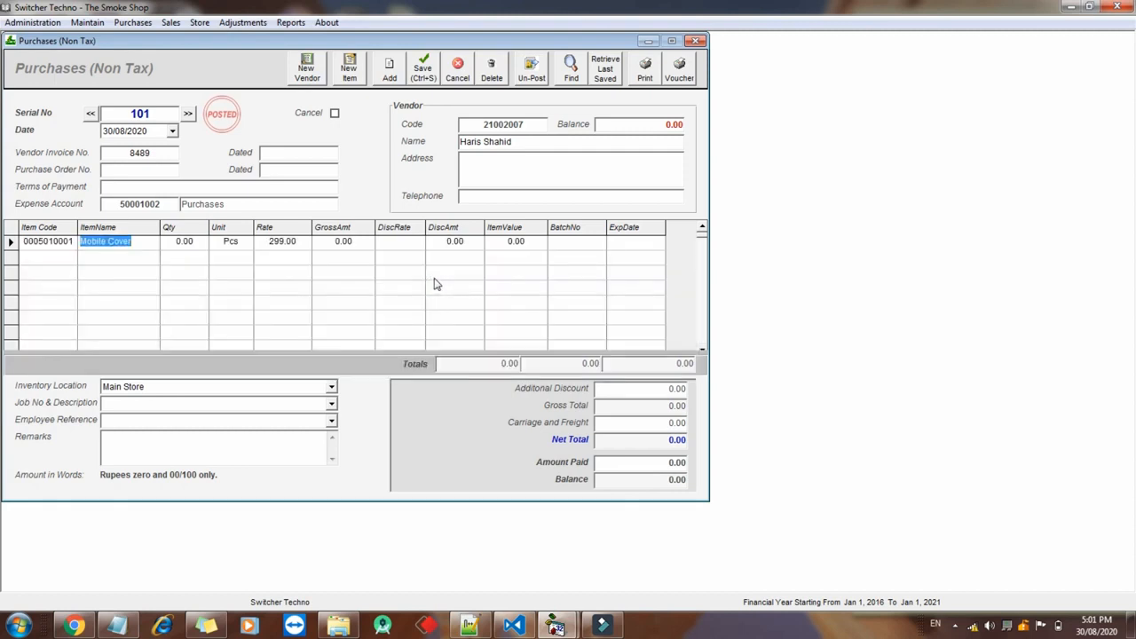
pyautogui.press('Return')
pyautogui.write('20')
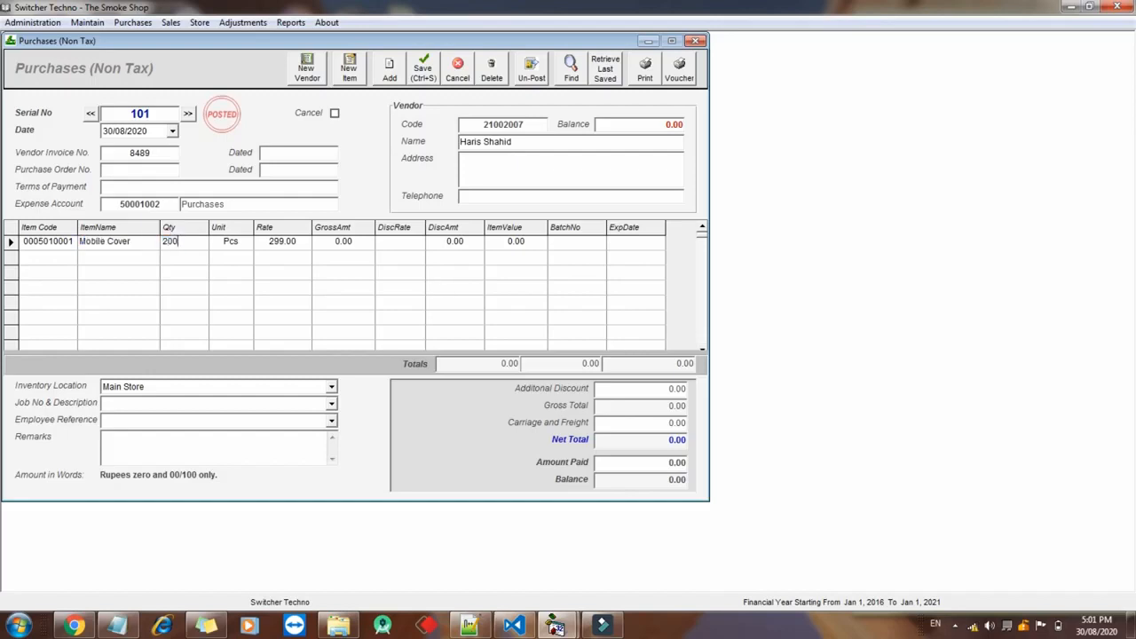
pyautogui.press('Tab')
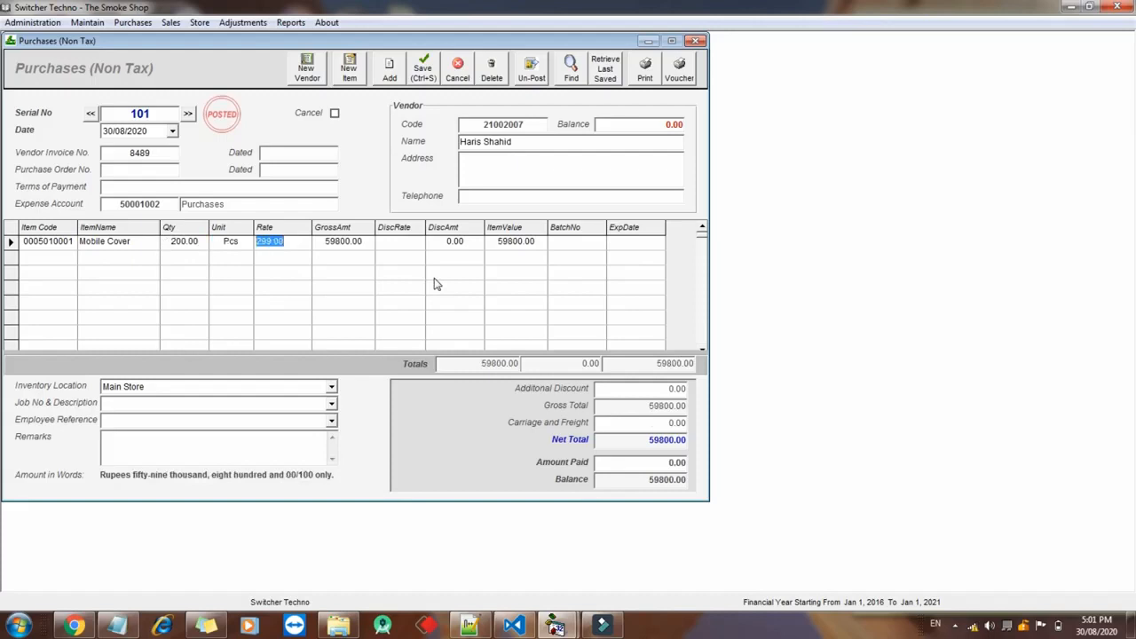
pyautogui.press('Tab')
pyautogui.hotkey('shift', 'Tab')
pyautogui.press('Tab')
pyautogui.press('Tab')
pyautogui.press('Tab')
pyautogui.hotkey('shift', 'Tab')
pyautogui.press('Tab')
pyautogui.press('Tab')
pyautogui.hotkey('shift', 'Tab')
pyautogui.press('Tab')
pyautogui.press('Tab')
# Add a Panadol line with quantity 100 at rate 2, totalling 60000
pyautogui.write('pa')
pyautogui.press('Down')
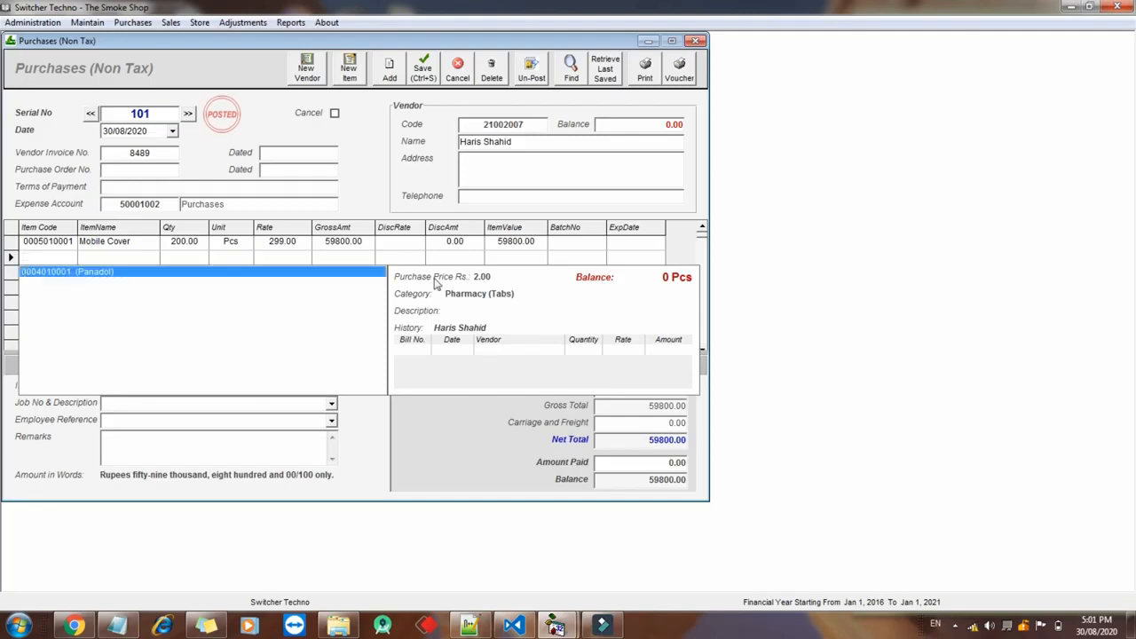
pyautogui.press('Return')
pyautogui.write('1')
pyautogui.press('Return')
pyautogui.press('Return')
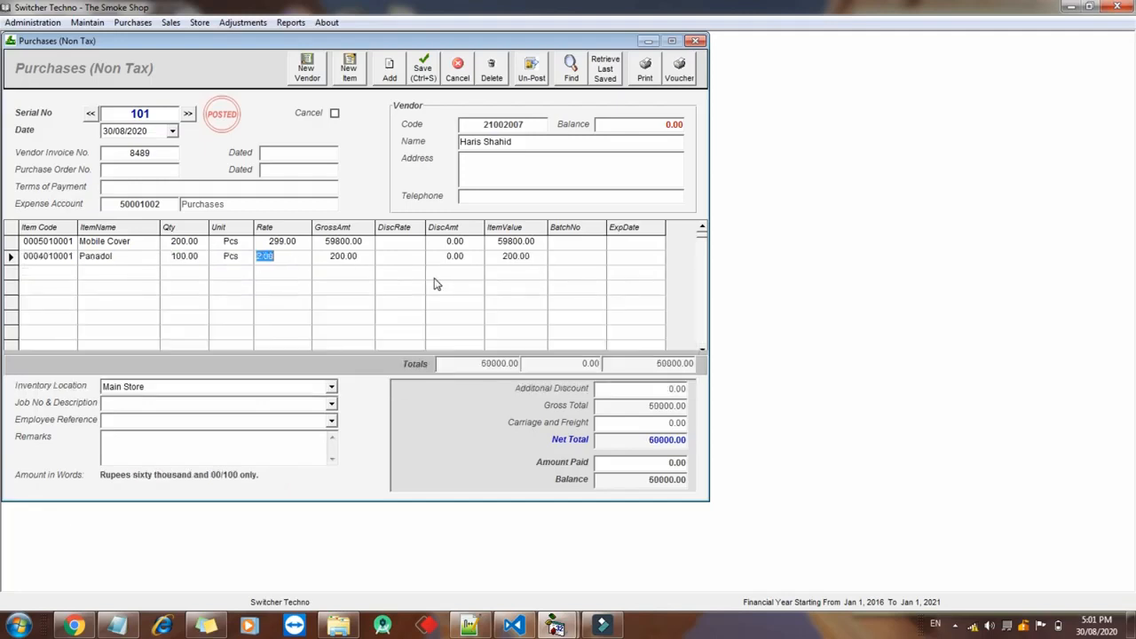
# Enter 5000 as the amount paid, leaving a 55,000 balance, and print purchase 101
pyautogui.click(601, 392)
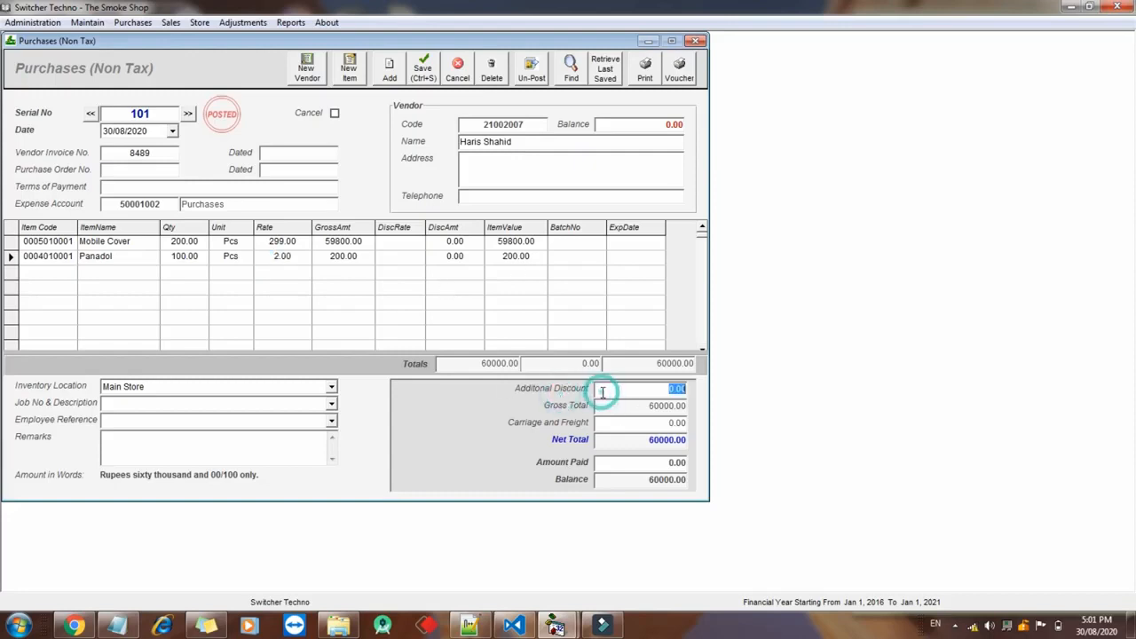
pyautogui.click(600, 423)
pyautogui.click(608, 461)
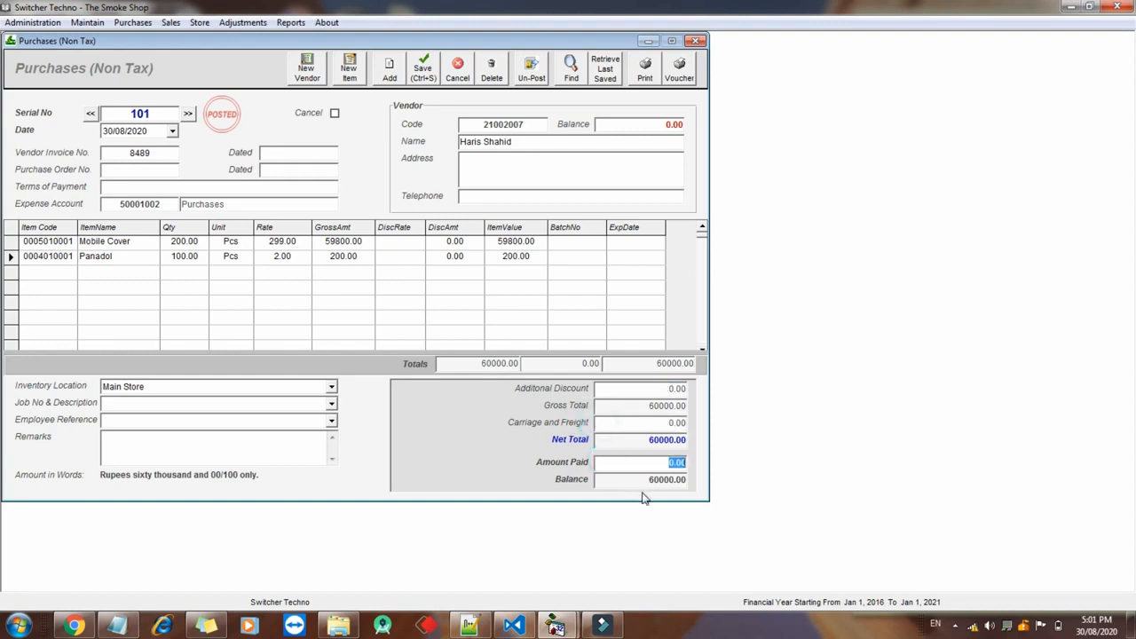
pyautogui.write('500')
pyautogui.click(650, 487)
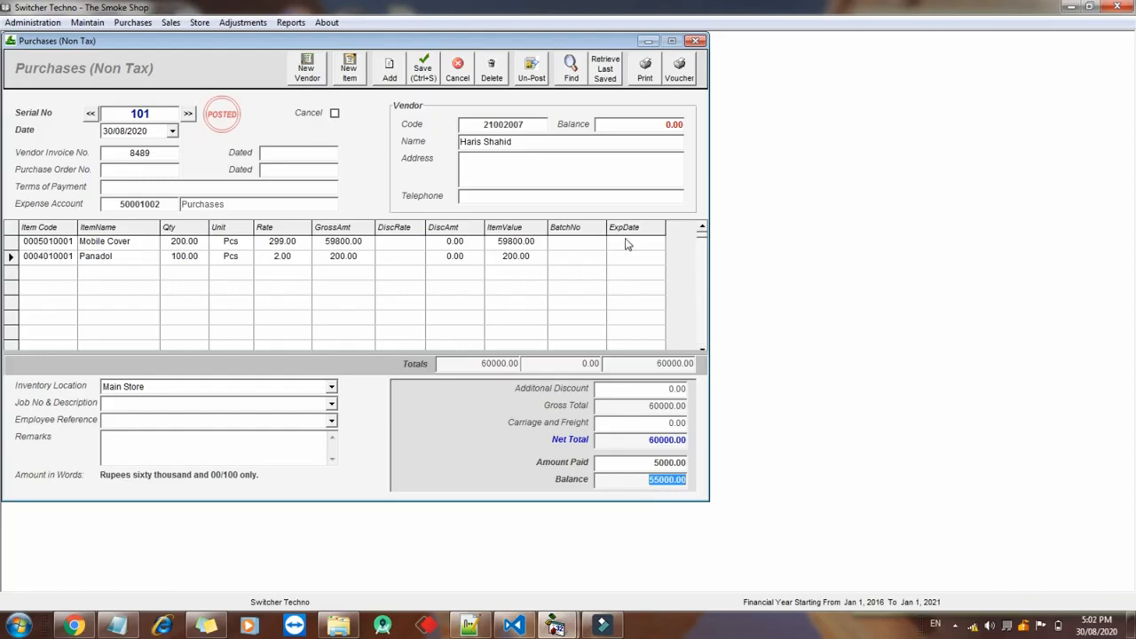
pyautogui.click(641, 80)
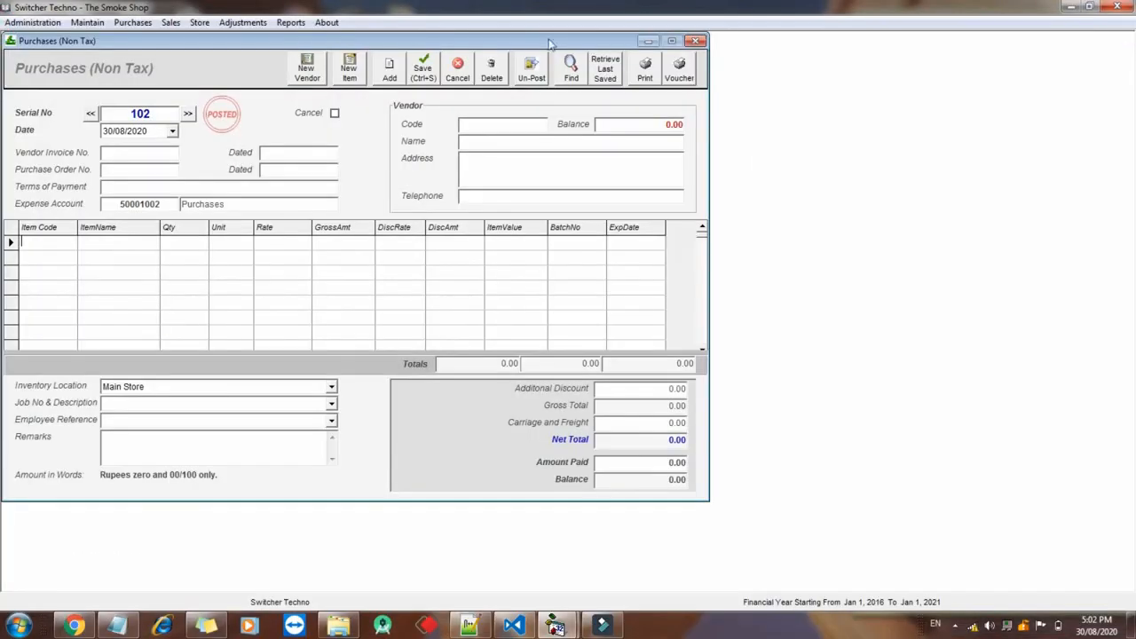
# Display the Inventory Balances report for all items, totalling 60000.00
pyautogui.click(292, 23)
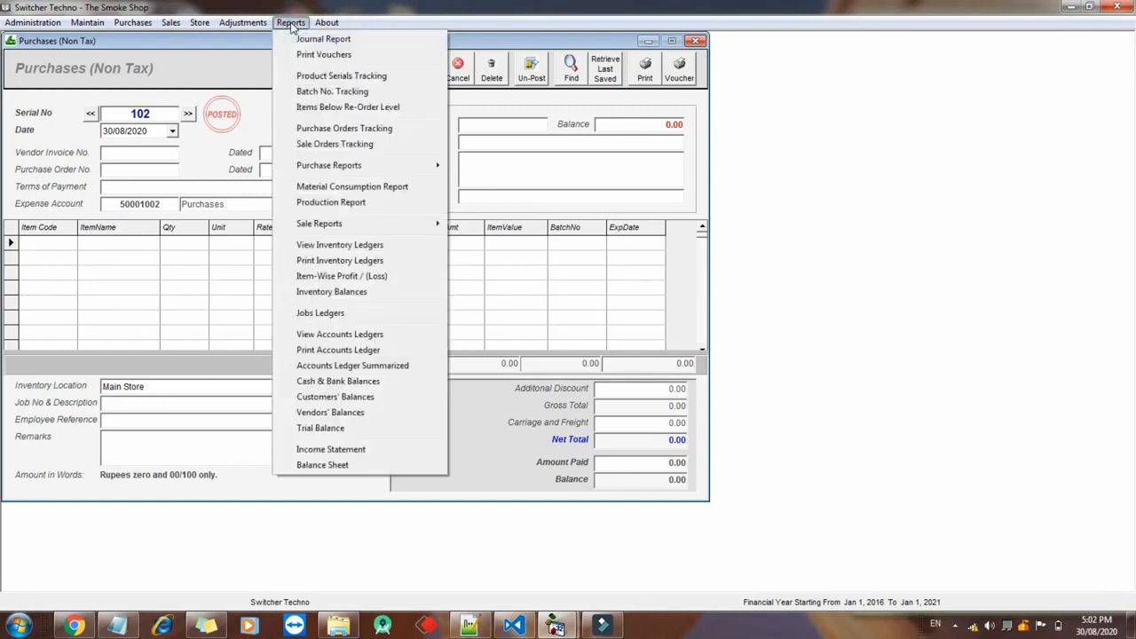
pyautogui.click(310, 295)
pyautogui.click(571, 174)
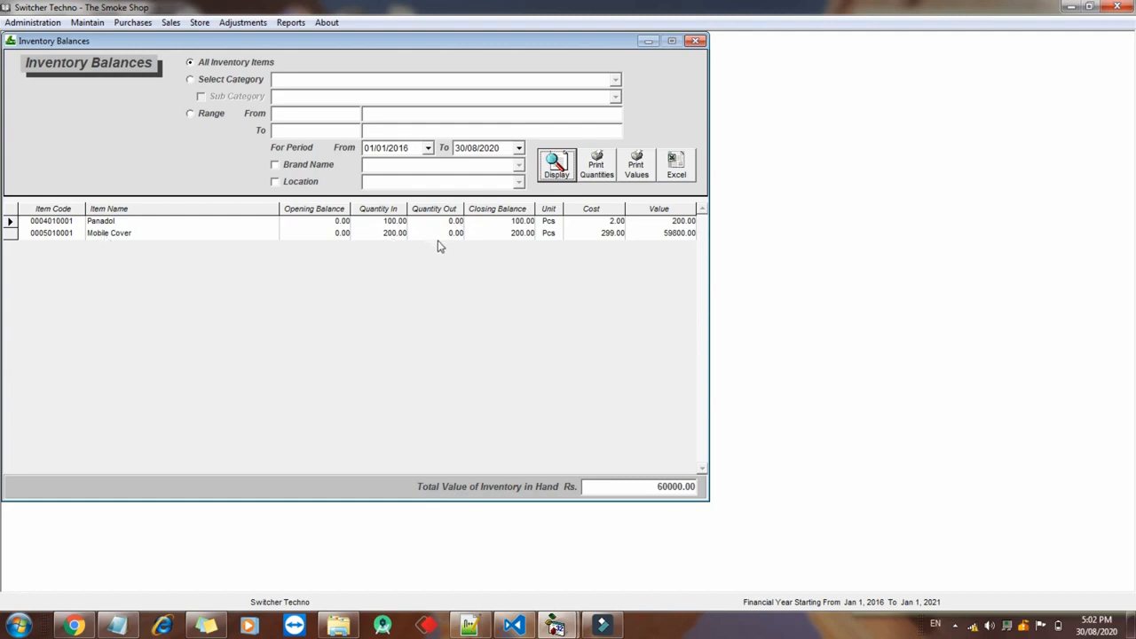
pyautogui.click(657, 493)
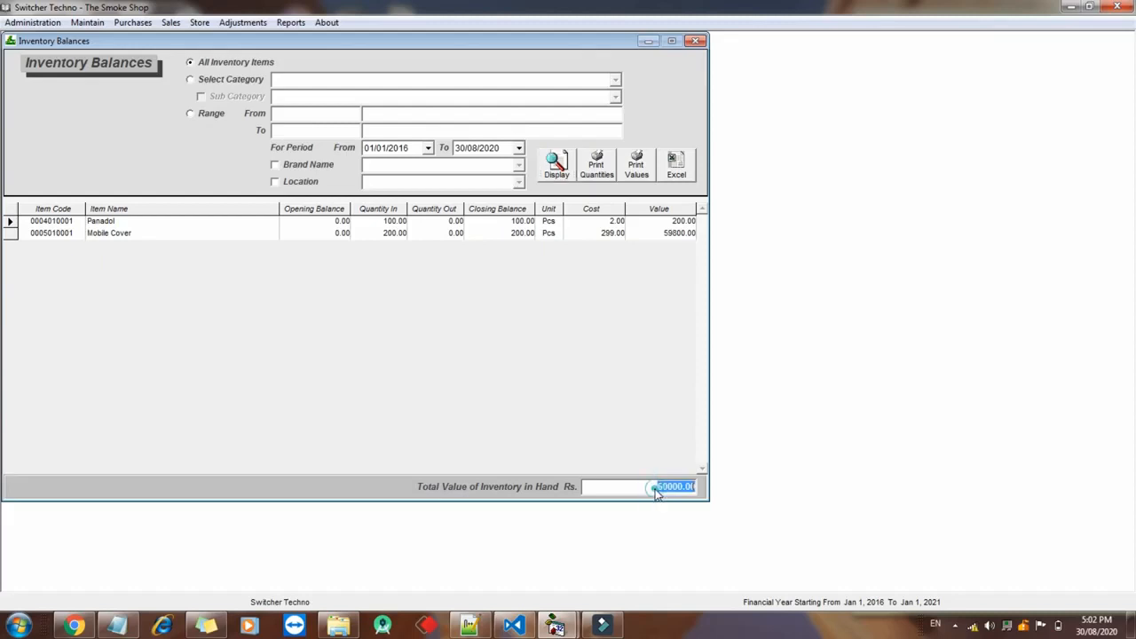
# Try the category and sub-category filters, then close Inventory Balances and Purchases
pyautogui.click(254, 82)
pyautogui.click(617, 79)
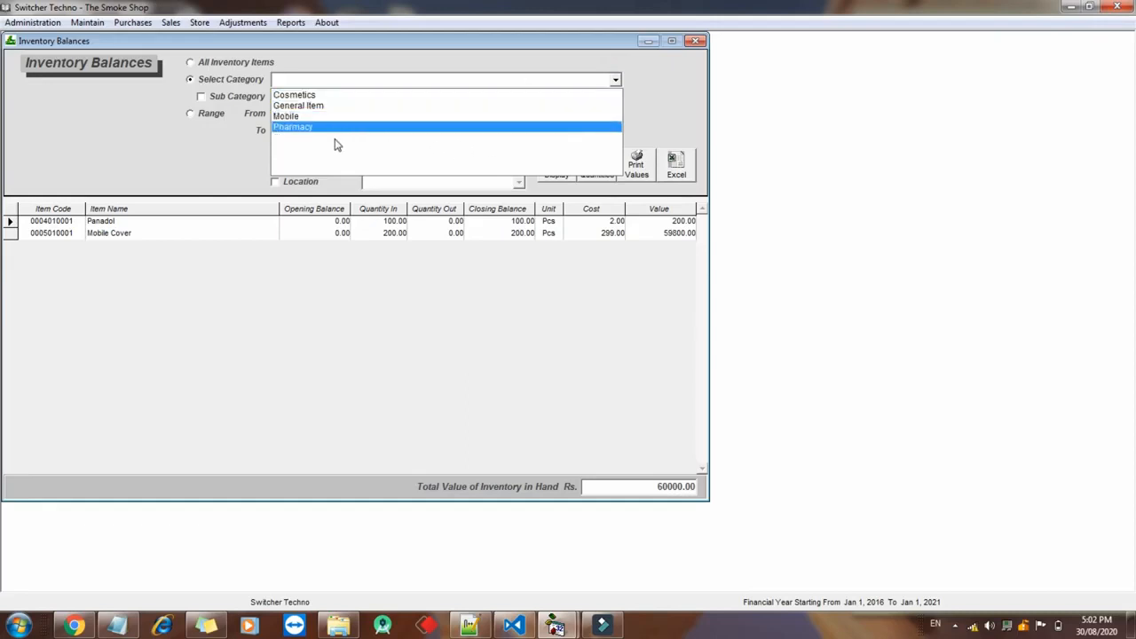
pyautogui.click(258, 99)
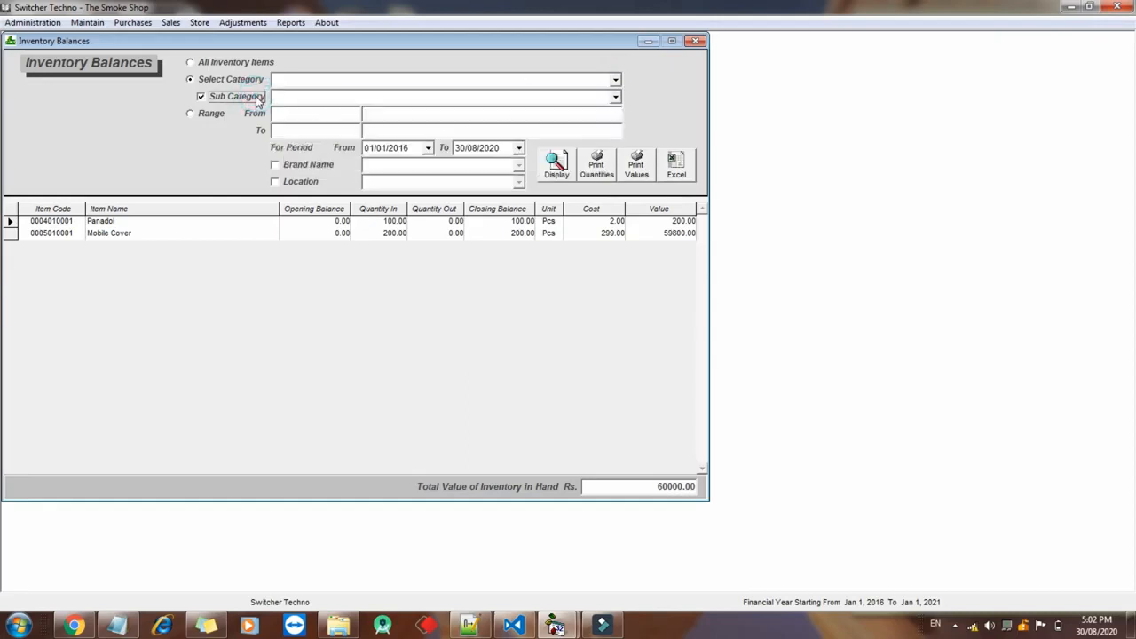
pyautogui.click(242, 61)
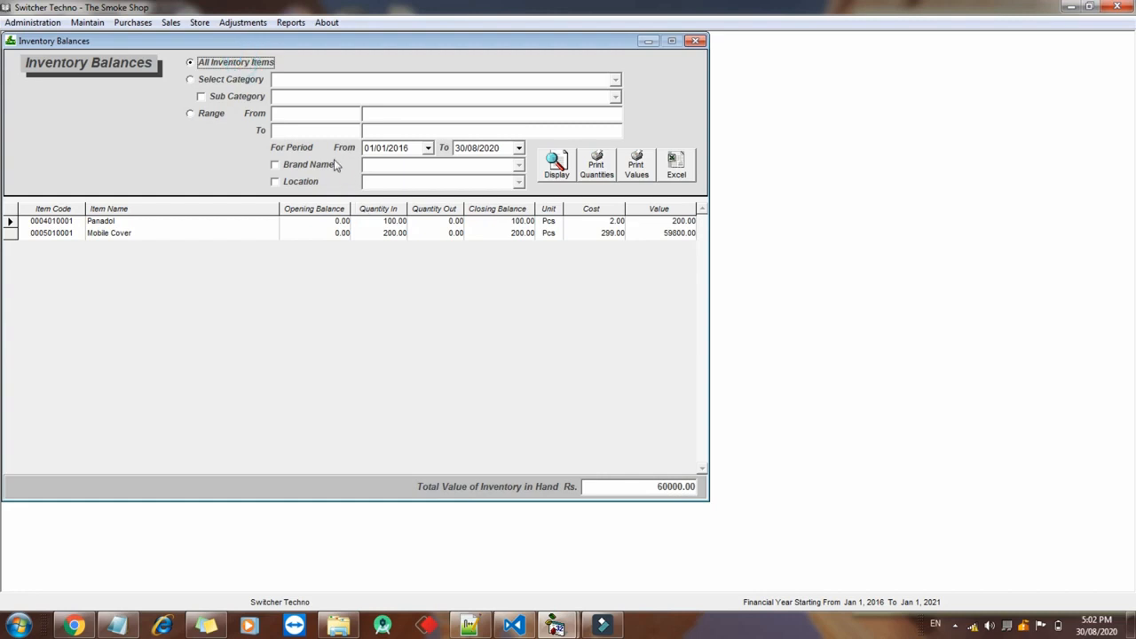
pyautogui.click(697, 41)
pyautogui.click(697, 41)
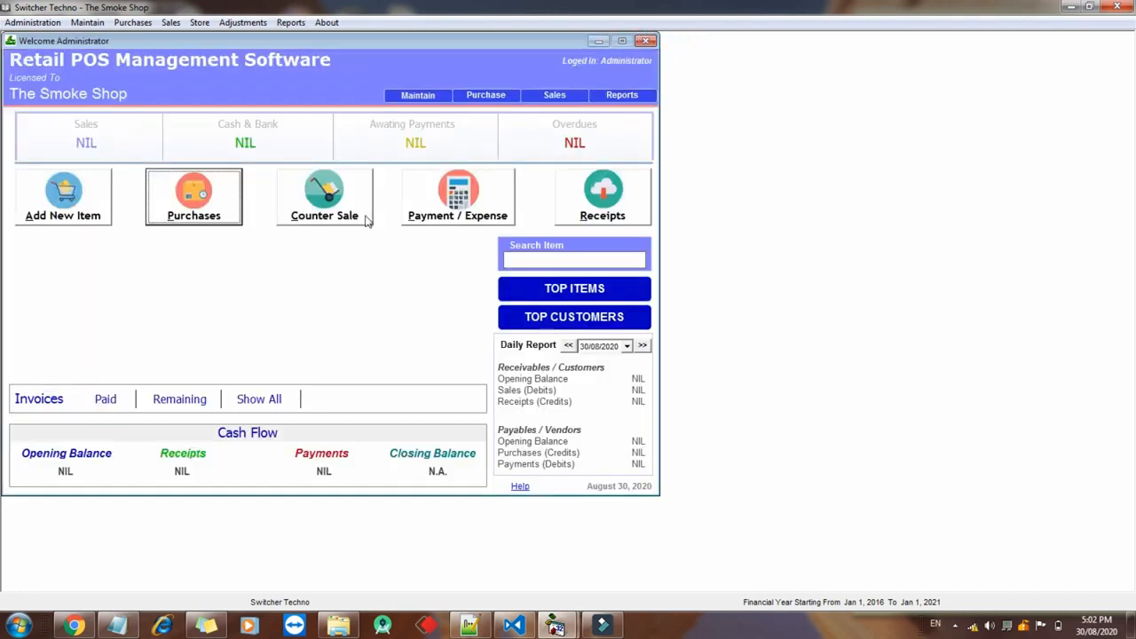
# Start a new counter sale invoice and add Panadol
pyautogui.click(325, 206)
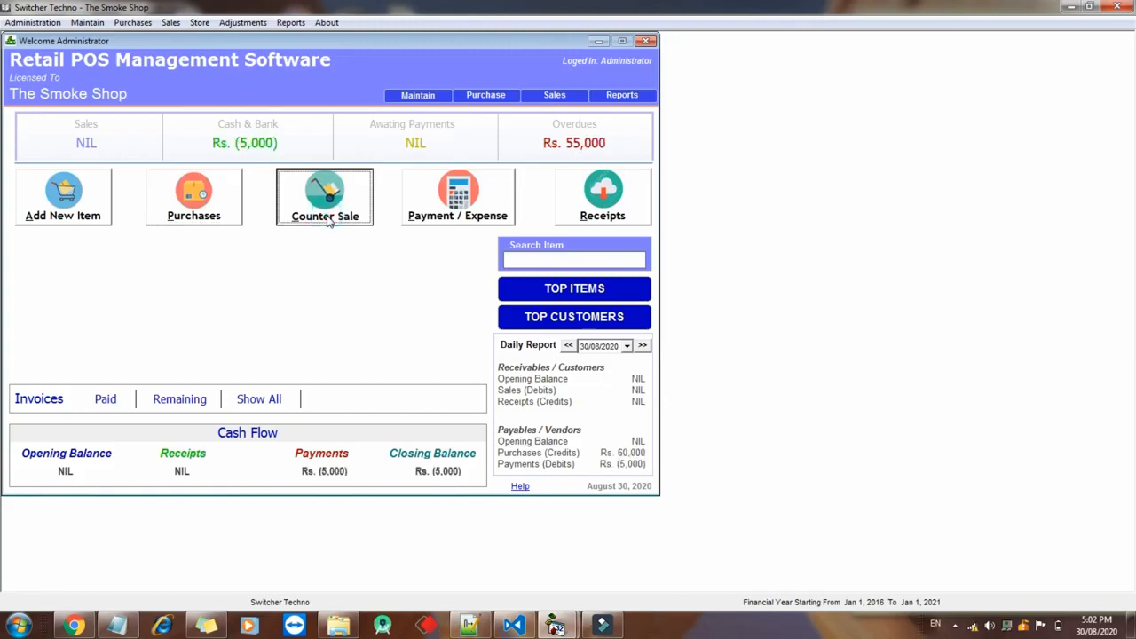
pyautogui.click(328, 221)
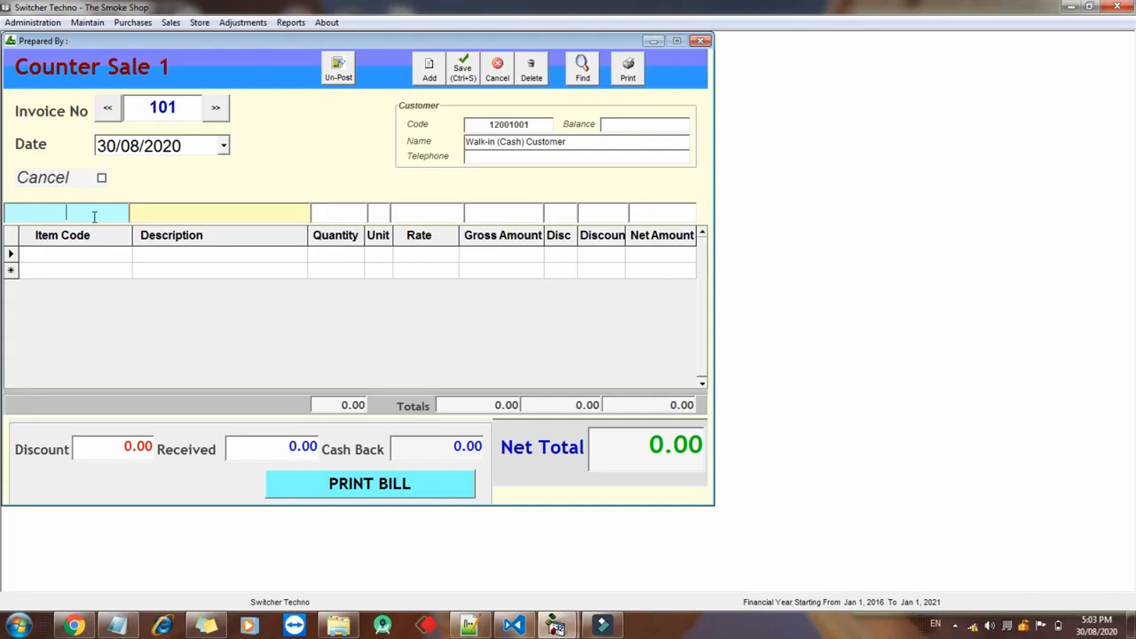
pyautogui.write('a')
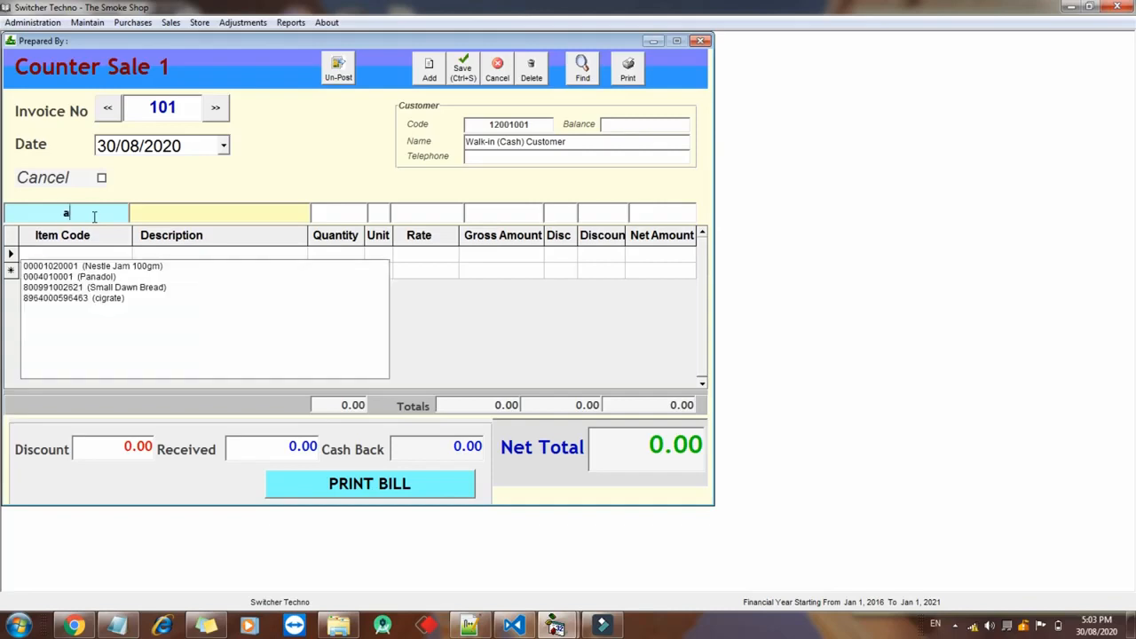
pyautogui.press('Down')
pyautogui.press('Return')
# Add a second Panadol, receive 6 for the 6.00 total, and save and print
pyautogui.click(95, 217)
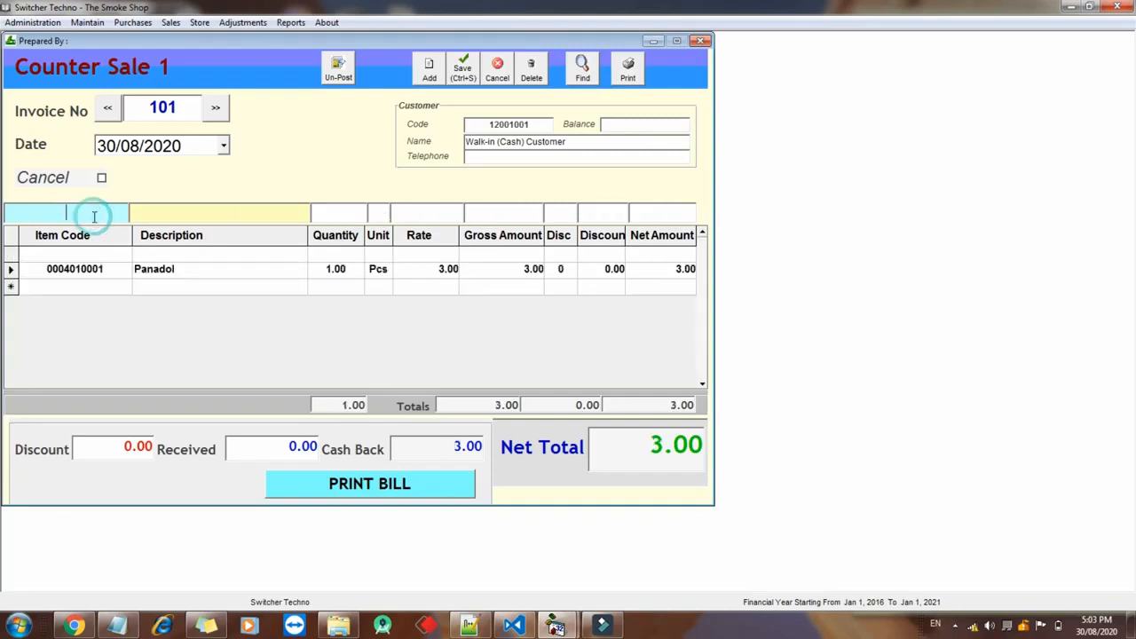
pyautogui.write('pa')
pyautogui.press('Down')
pyautogui.press('Return')
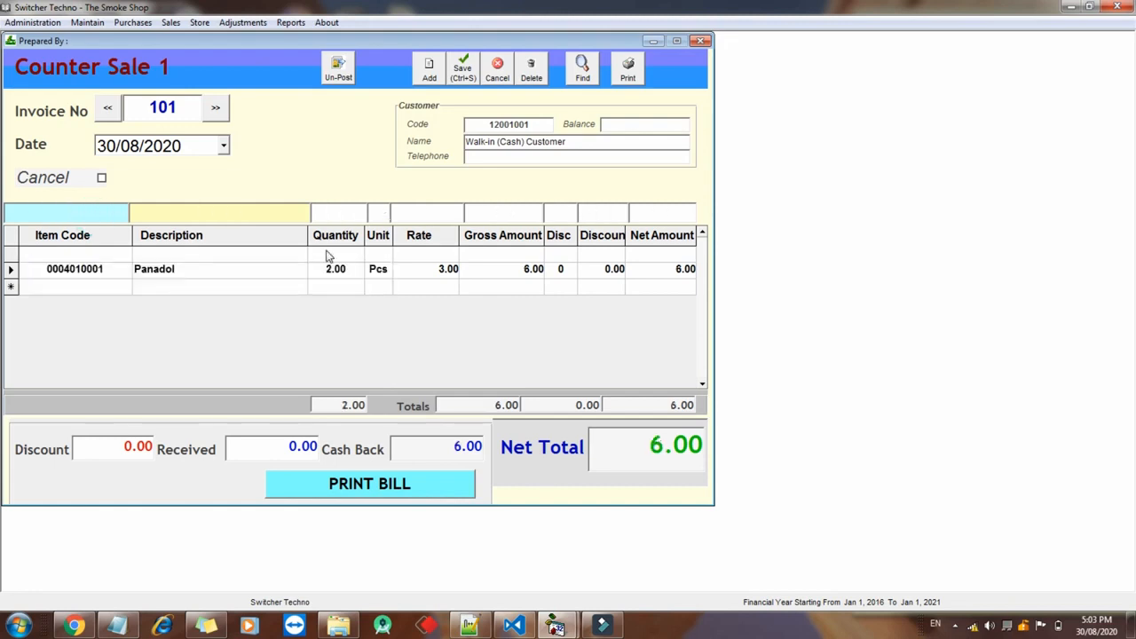
pyautogui.press('Return')
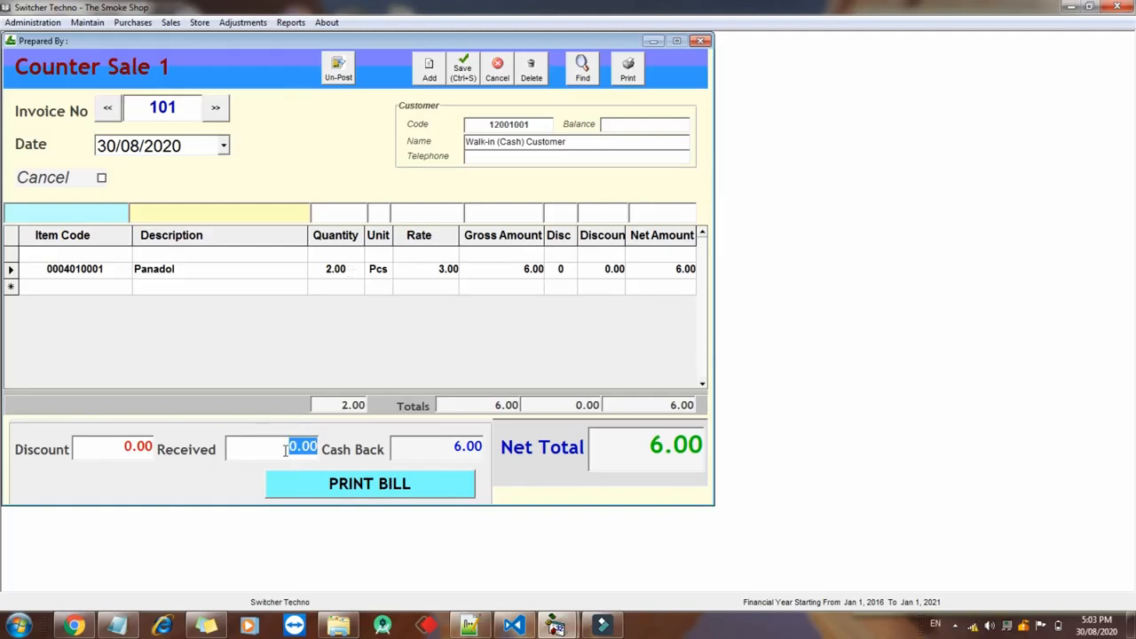
pyautogui.write('6')
pyautogui.press('Return')
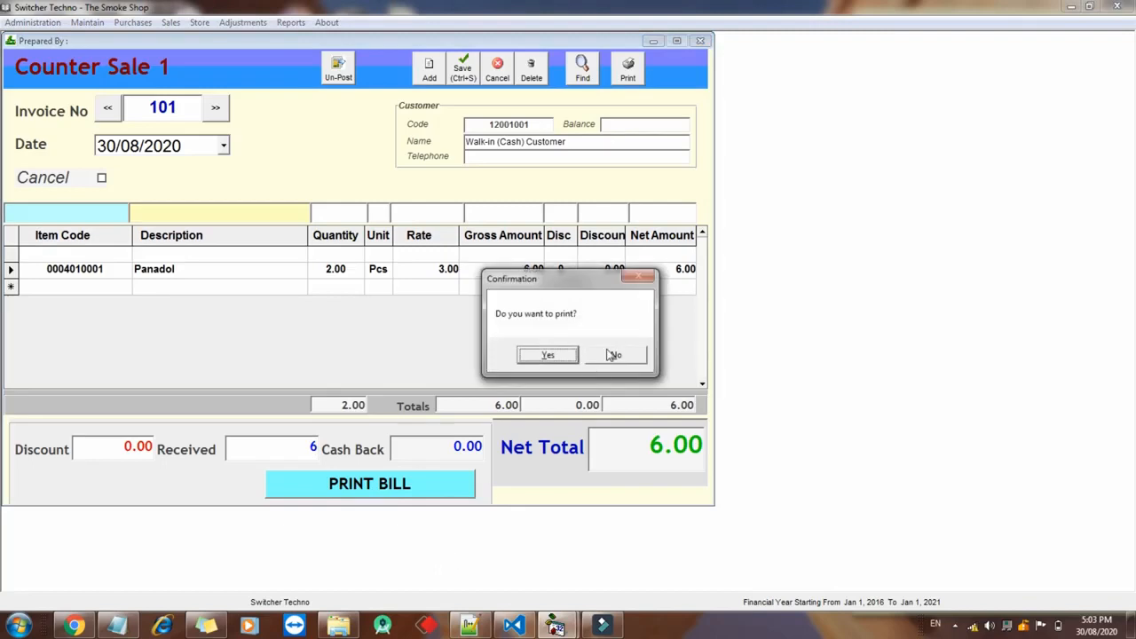
pyautogui.click(547, 355)
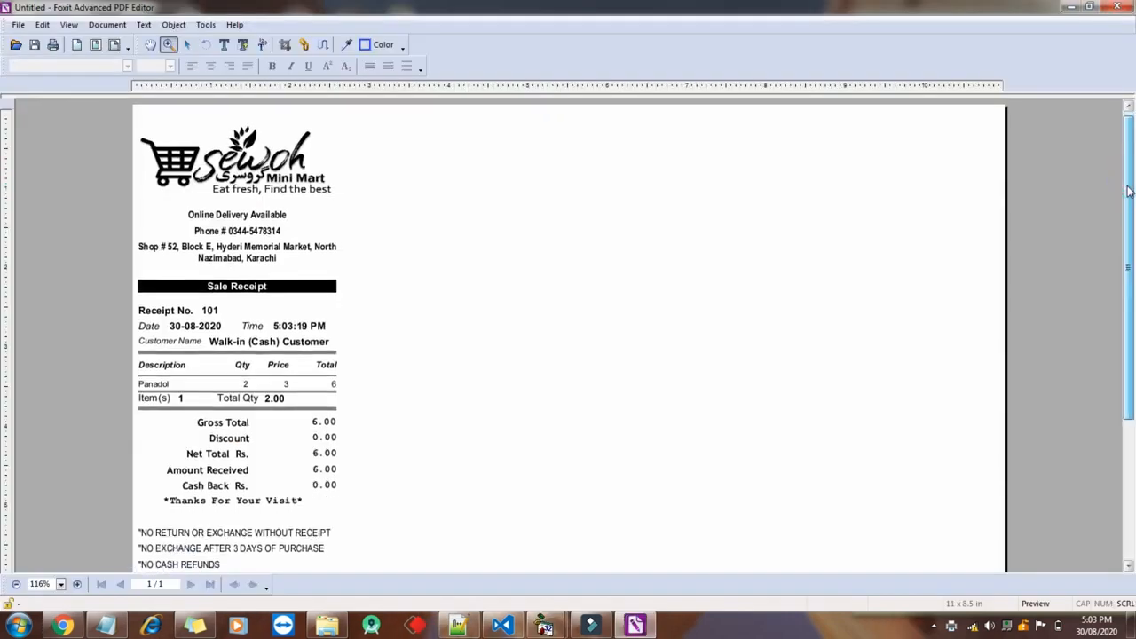
# Review sale 101's receipt (2 Panadol, 6.00) in Foxit, then close it without saving
pyautogui.moveTo(1128, 191); pyautogui.dragTo(1130, 334)
pyautogui.click(1117, 7)
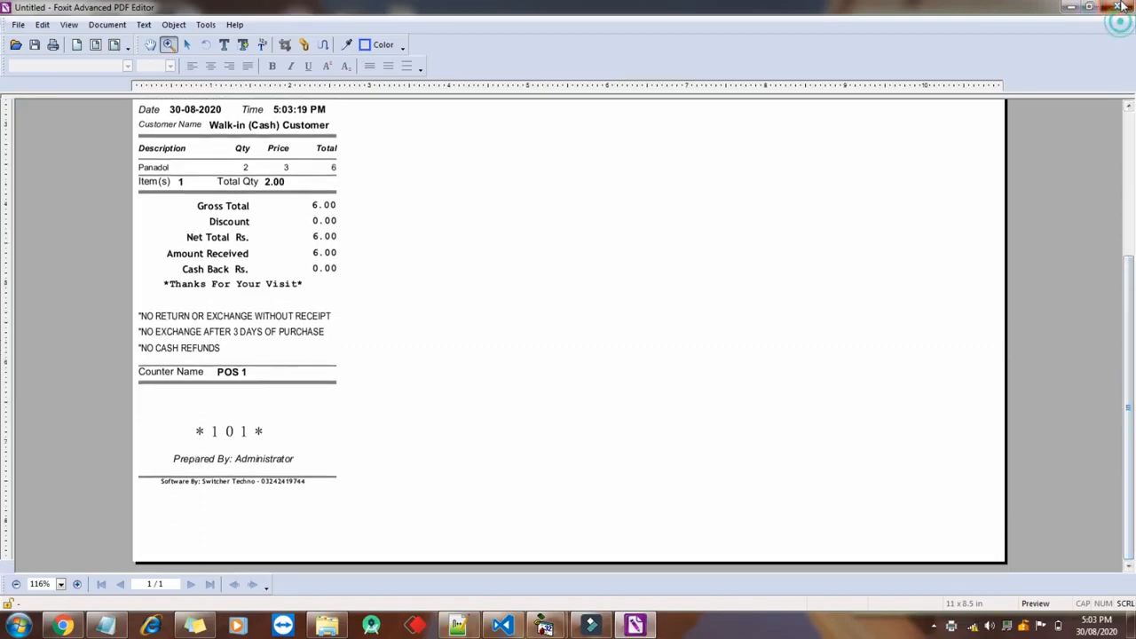
pyautogui.click(579, 342)
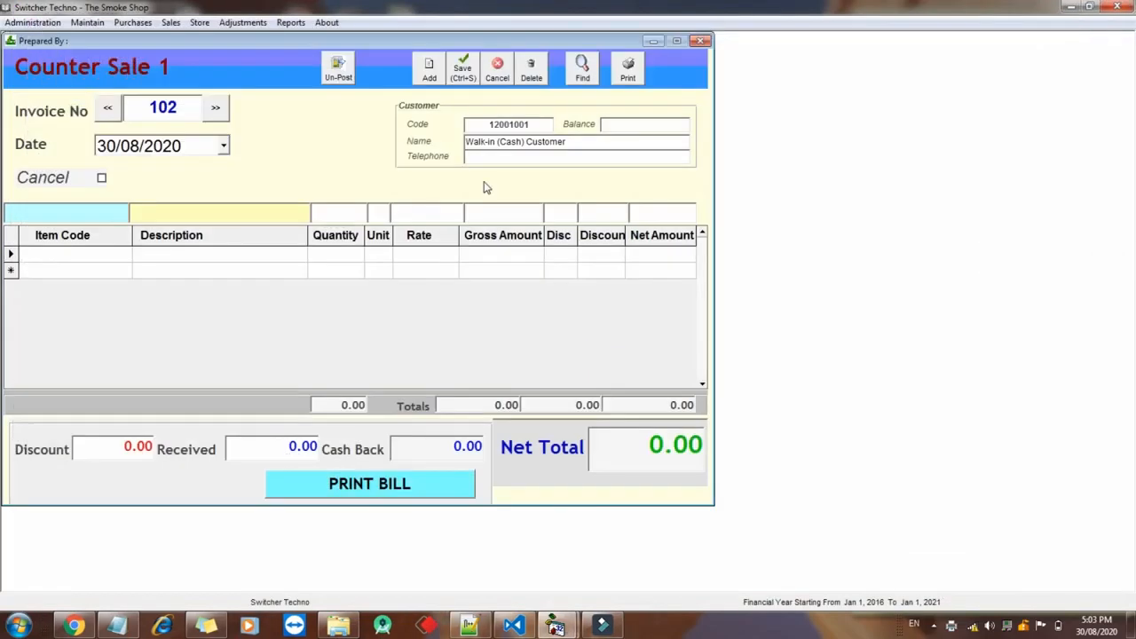
# Display Inventory Balances showing 98 Panadol left and 59,996.00 total stock, then close the report
pyautogui.click(291, 22)
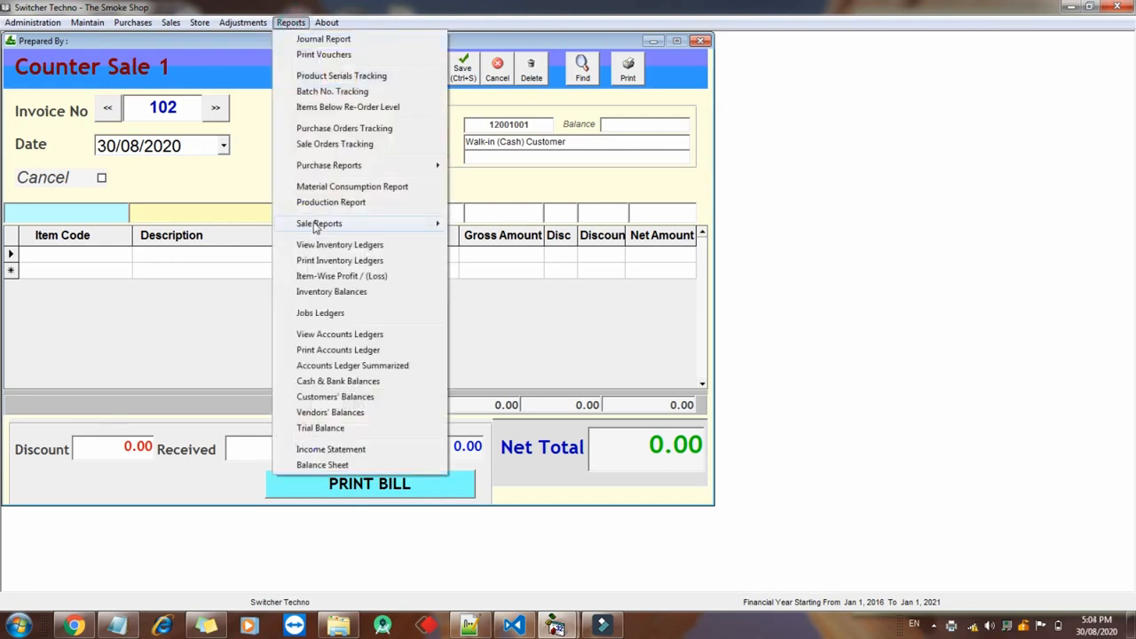
pyautogui.click(331, 291)
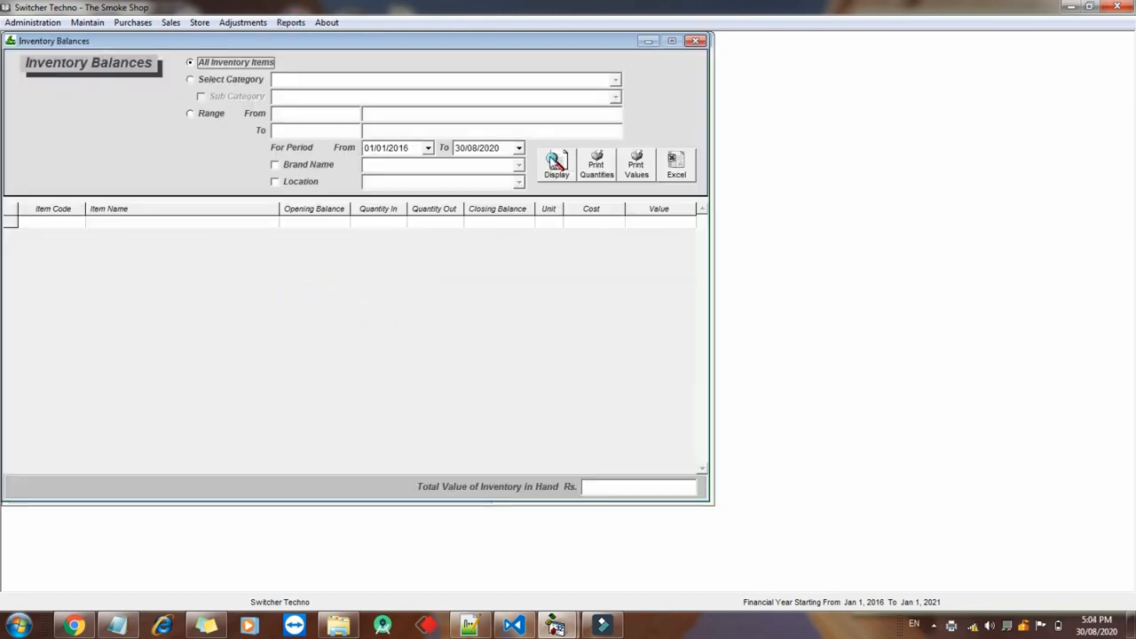
pyautogui.click(554, 161)
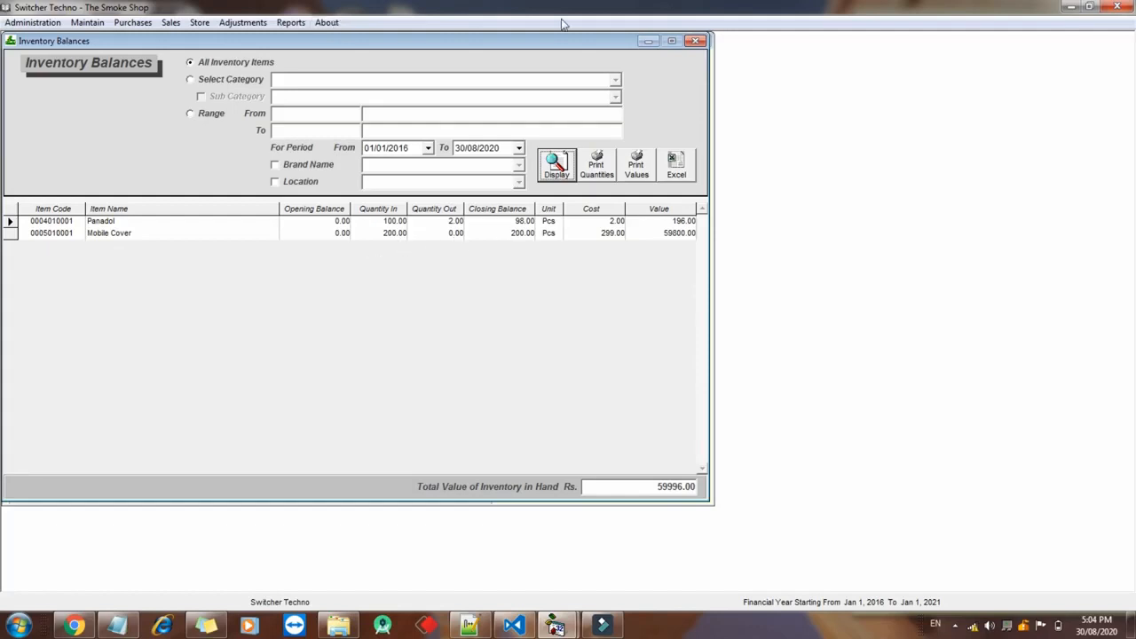
pyautogui.click(697, 41)
# Display the Sale Register and check its 6.00 sales total
pyautogui.click(290, 22)
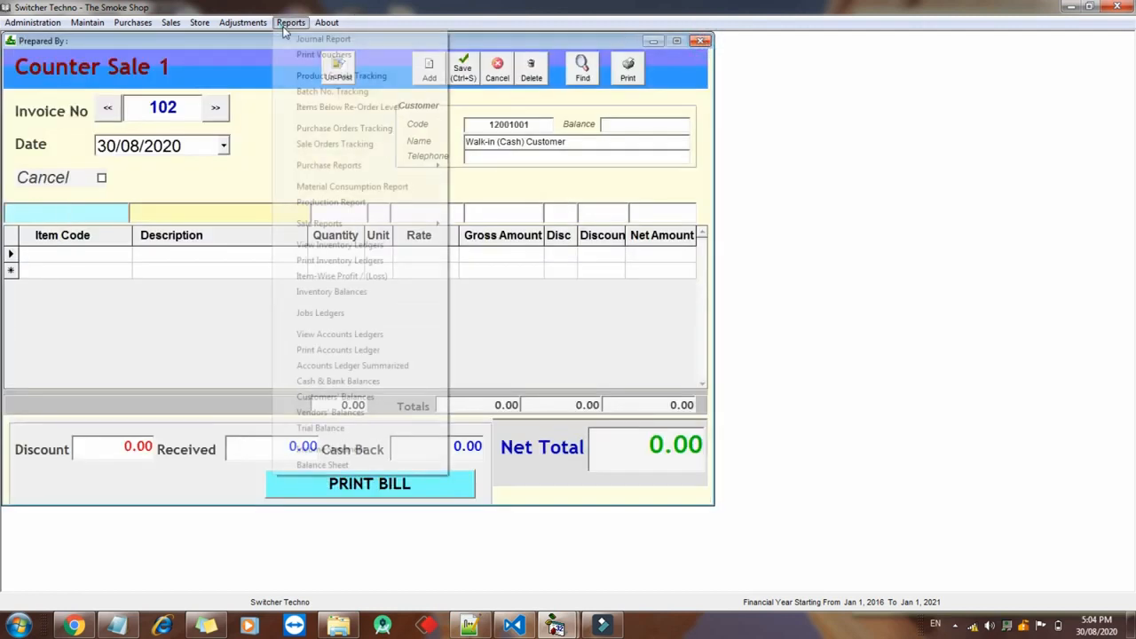
pyautogui.moveTo(322, 228)
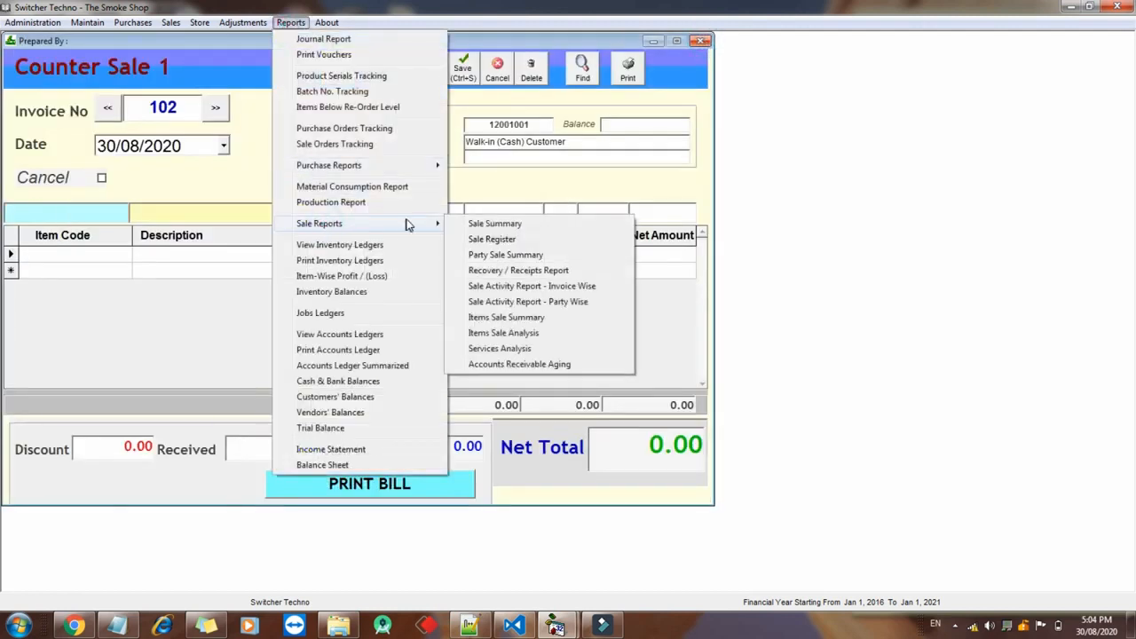
pyautogui.click(476, 239)
pyautogui.click(584, 99)
pyautogui.click(499, 395)
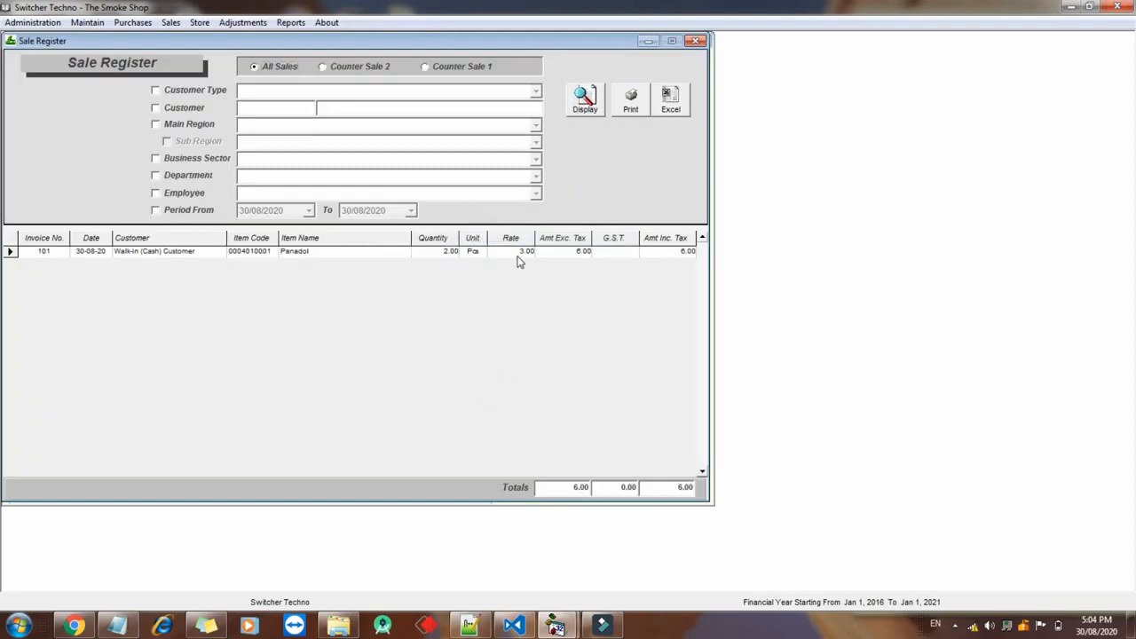
pyautogui.click(574, 488)
# Switch the Sale Register back and forth between Counter Sale 2 and Counter Sale 1 sales
pyautogui.click(346, 75)
pyautogui.click(433, 65)
pyautogui.click(352, 70)
pyautogui.click(462, 68)
pyautogui.click(353, 65)
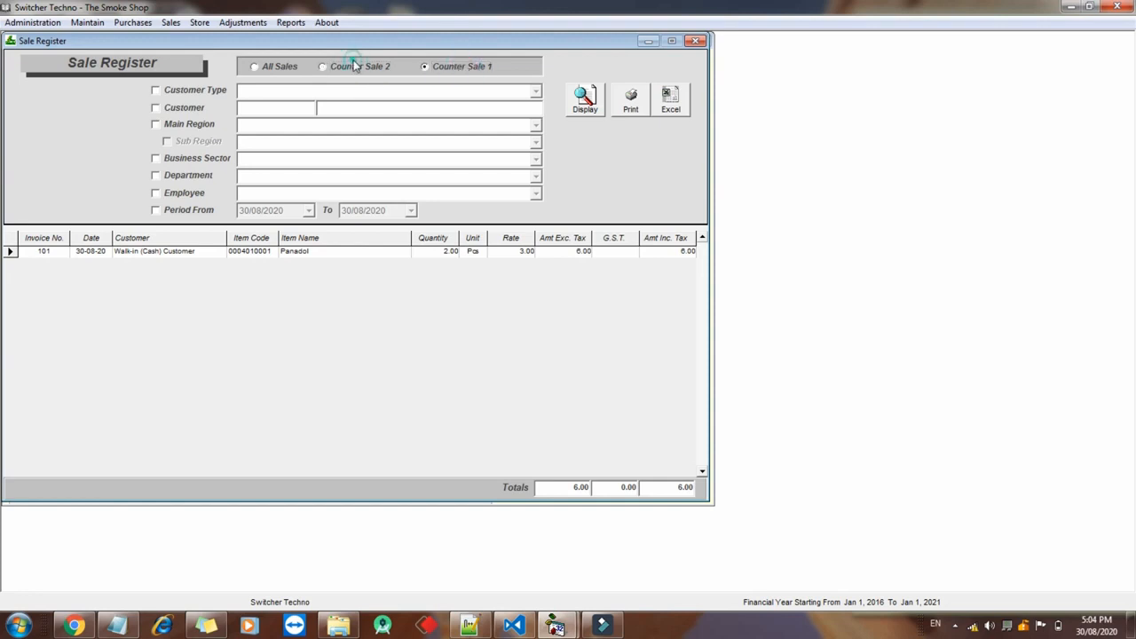
# Display the Item-Wise Profit report showing Panadol's 2.00 profit on 6.00 sales against 4.00 cost
pyautogui.click(290, 22)
pyautogui.moveTo(329, 223)
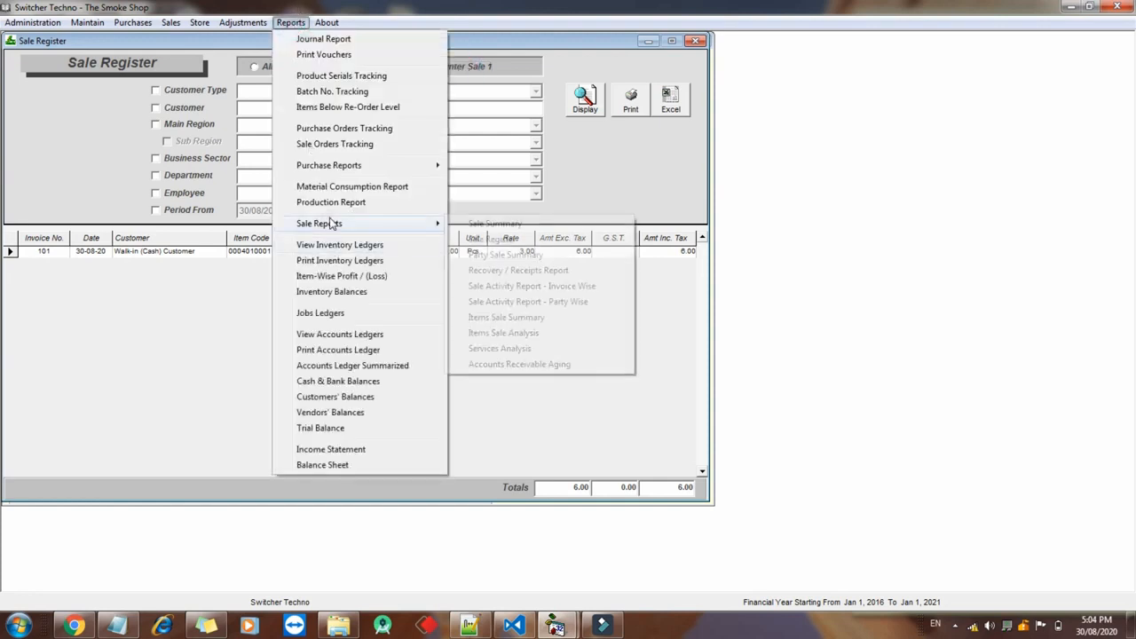
pyautogui.click(311, 278)
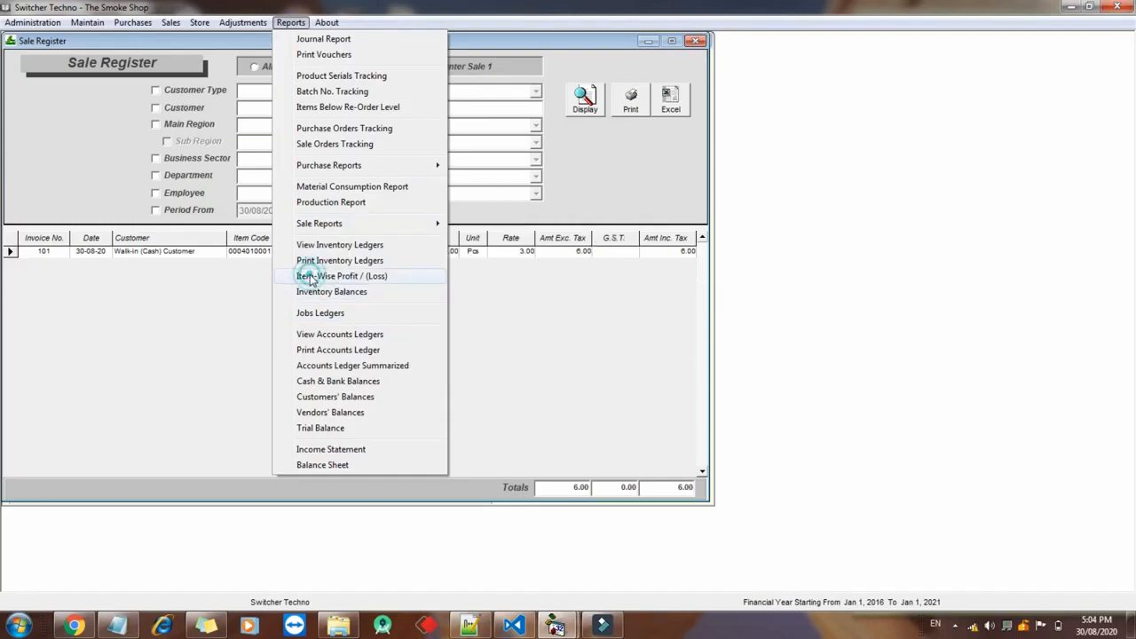
pyautogui.click(621, 89)
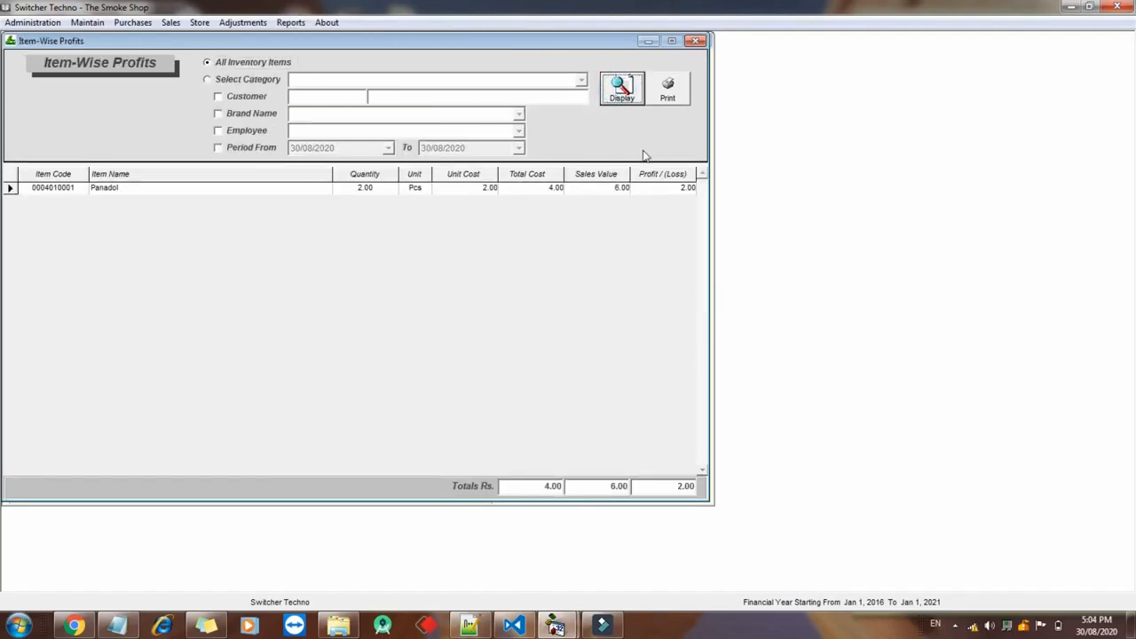
pyautogui.click(666, 194)
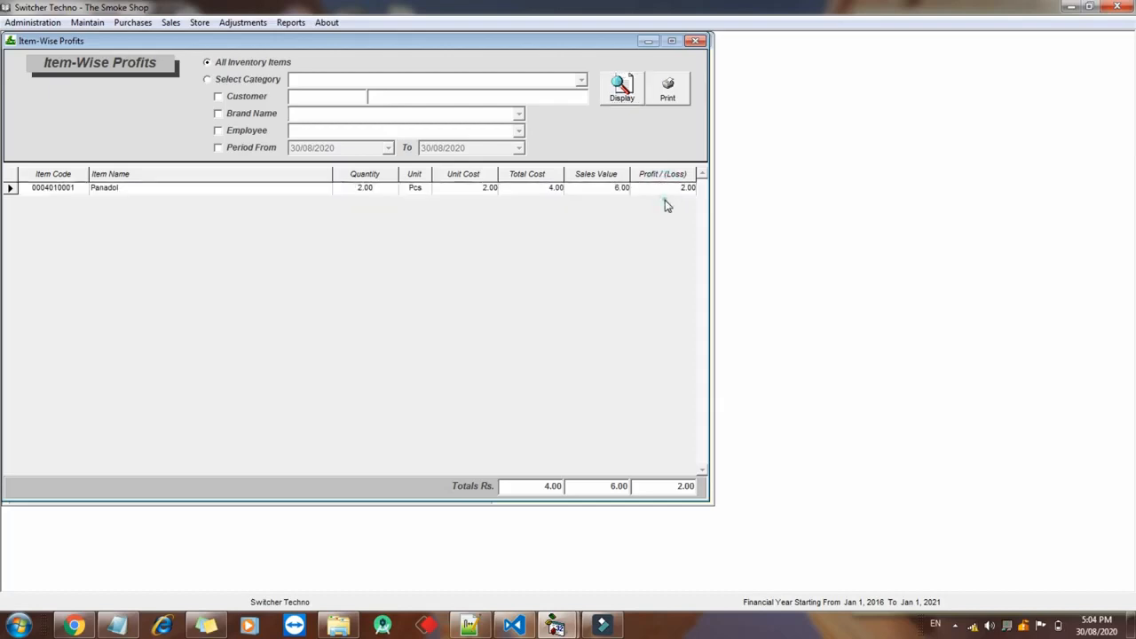
pyautogui.click(297, 22)
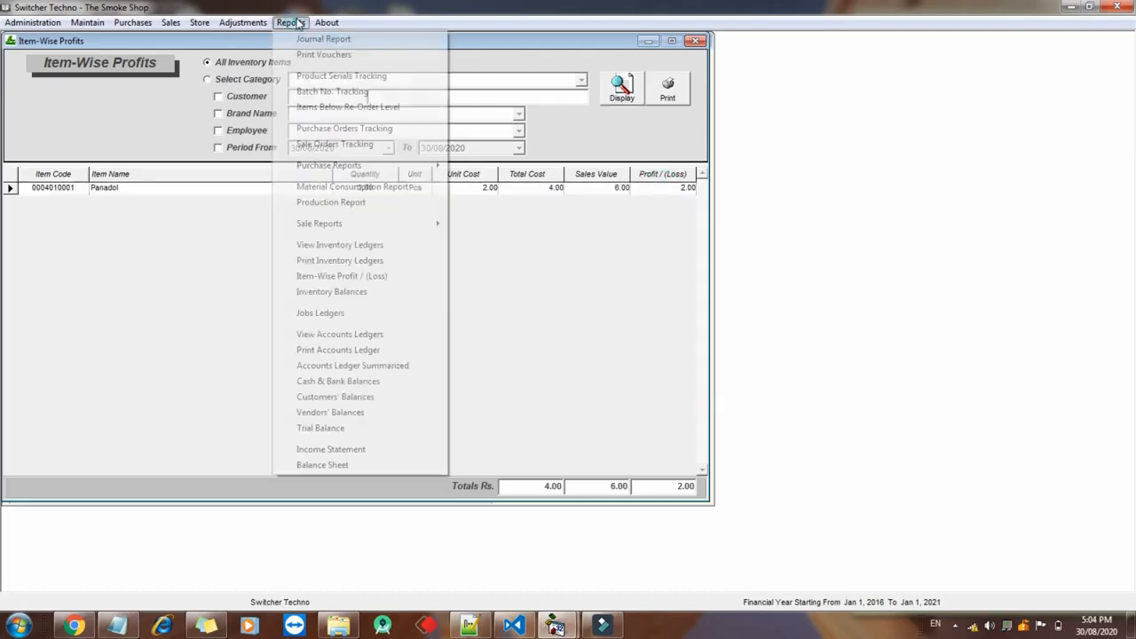
# Display the vendor's account ledger and check its print preview
pyautogui.click(322, 336)
pyautogui.write('haris')
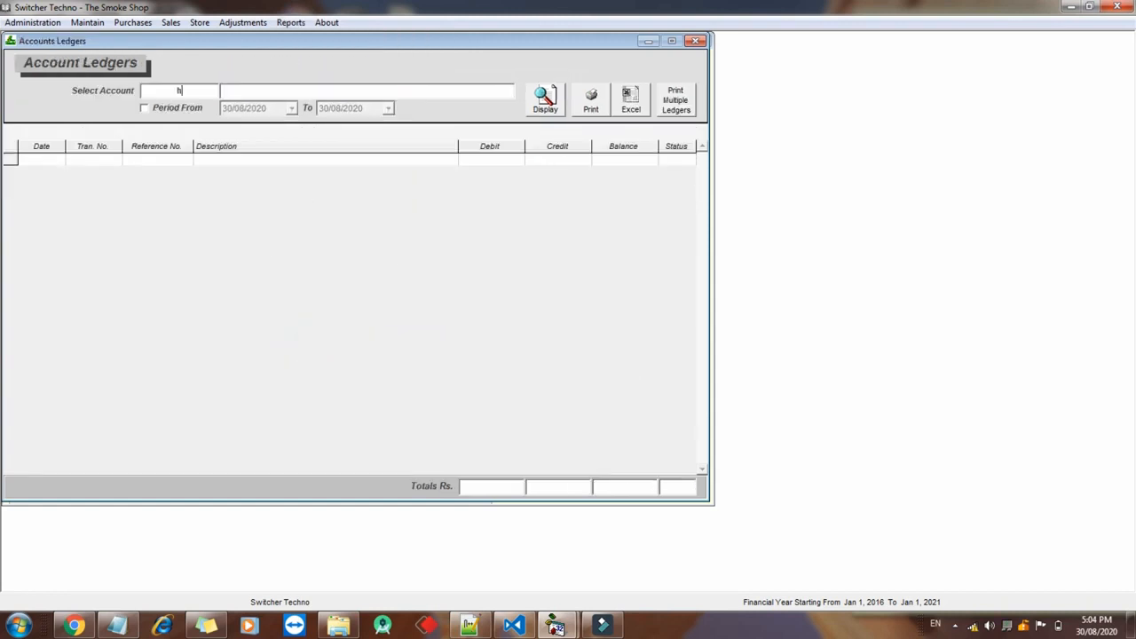
pyautogui.press('Down')
pyautogui.press('Down')
pyautogui.press('Return')
pyautogui.click(546, 100)
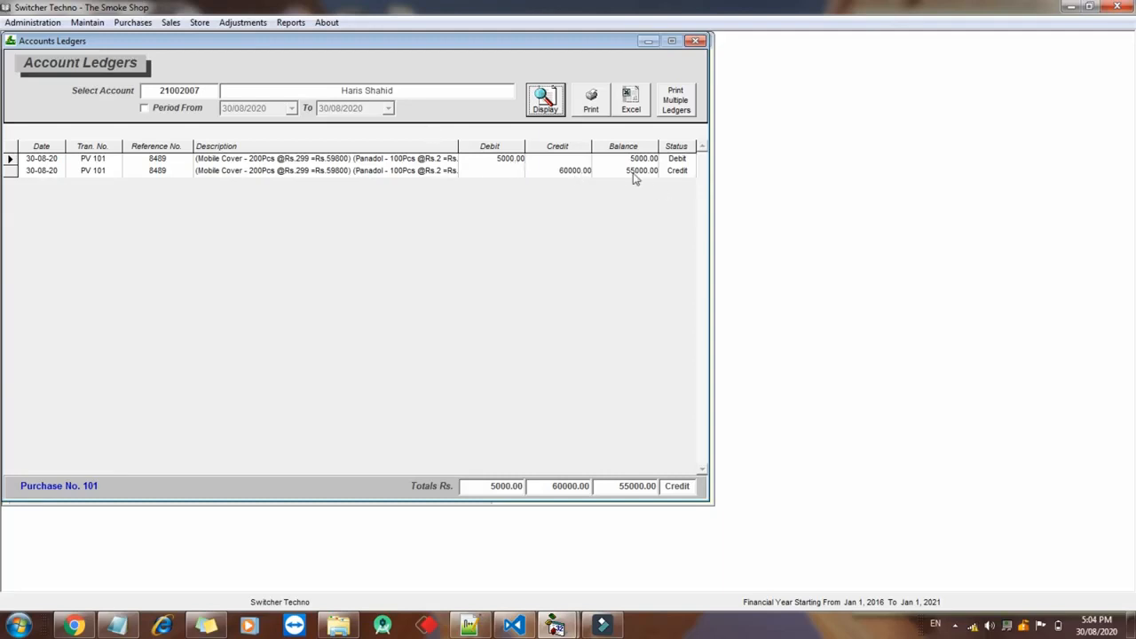
pyautogui.click(592, 100)
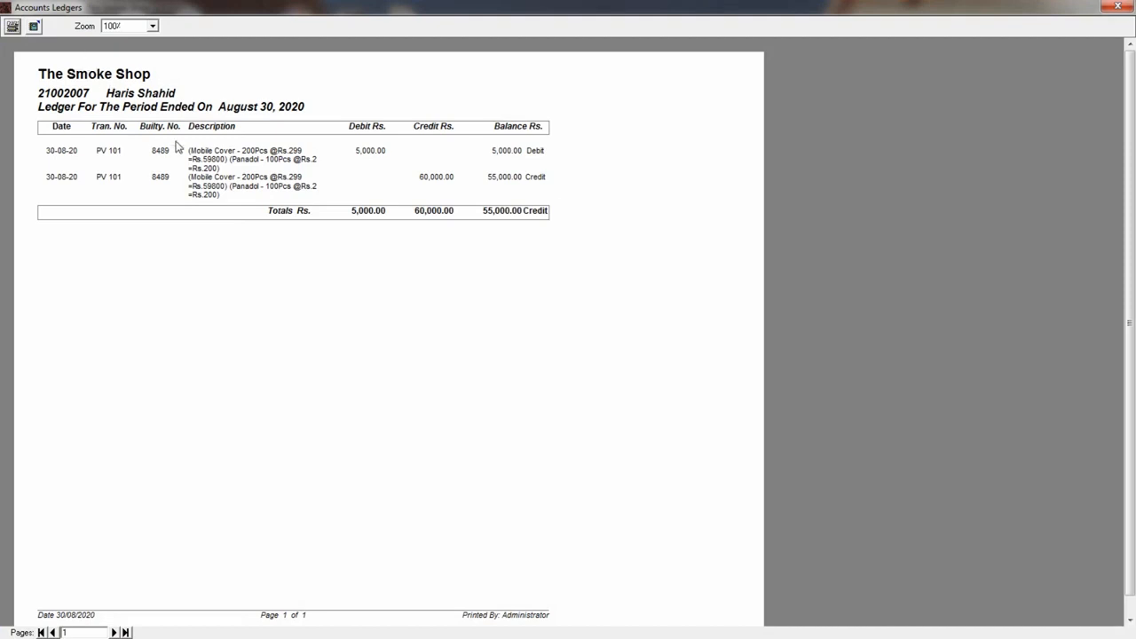
pyautogui.click(1118, 6)
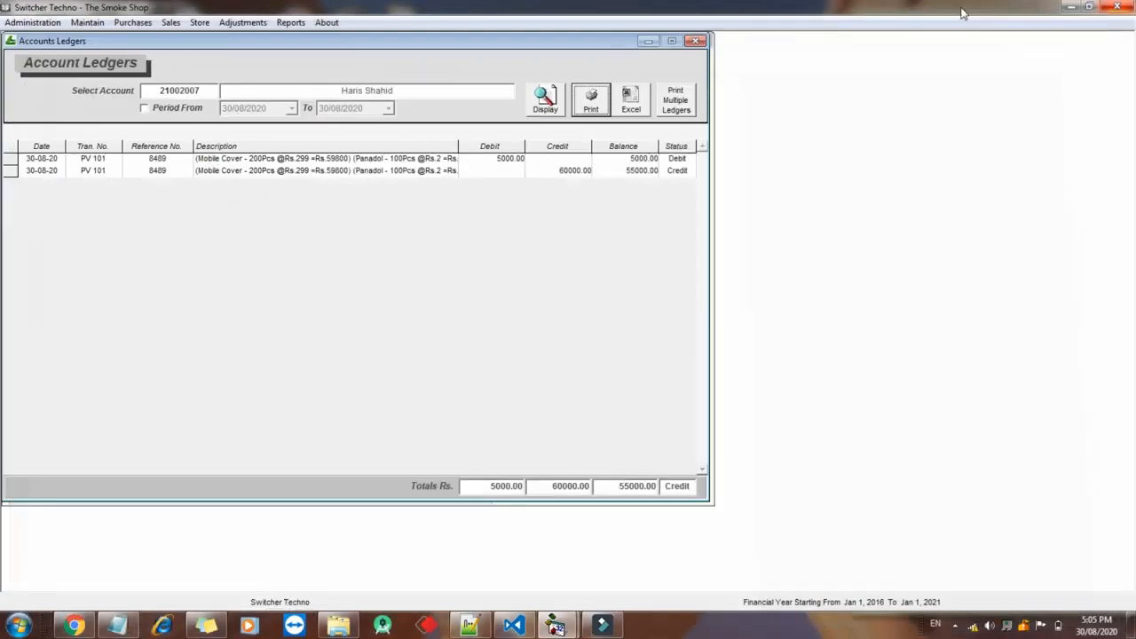
# Close the ledger and open the Purchase Register listing invoice 8489 totalling 60,000
pyautogui.click(633, 100)
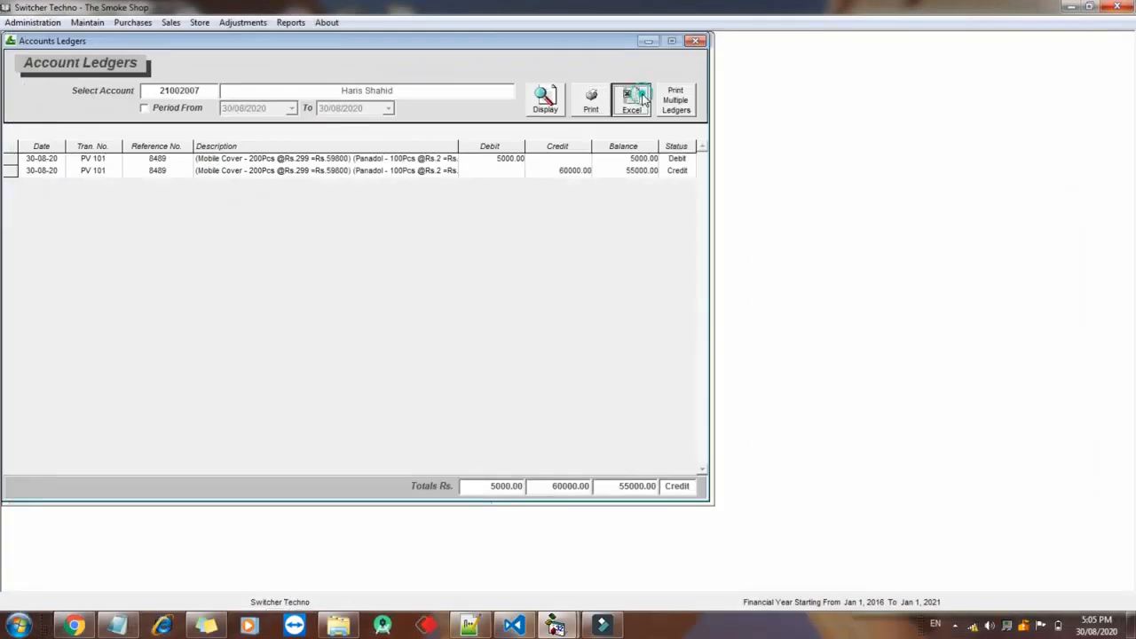
pyautogui.click(698, 40)
pyautogui.click(290, 22)
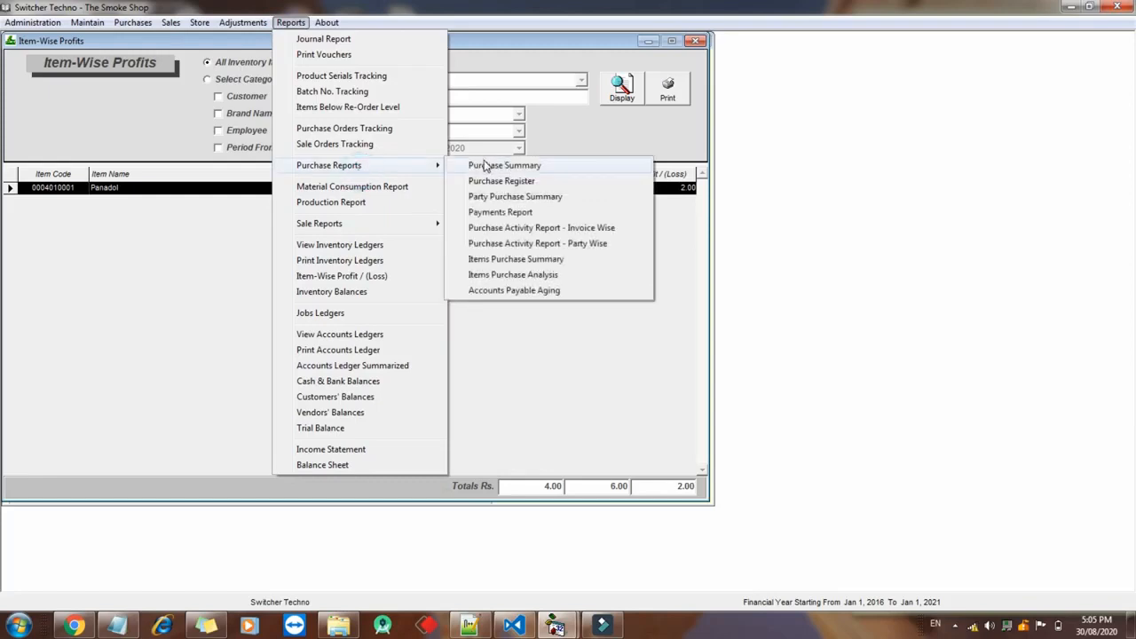
pyautogui.click(484, 182)
# Refresh the Purchase Register, turning the Period From filter on and off and enabling the Vendor filter
pyautogui.click(585, 99)
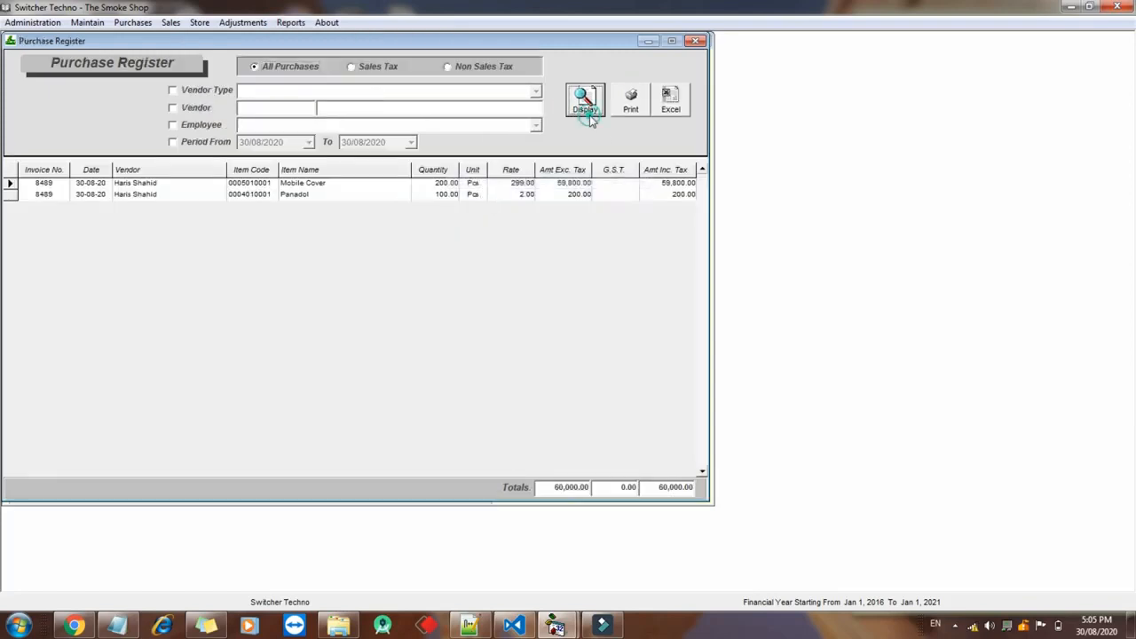
pyautogui.click(174, 109)
pyautogui.click(183, 146)
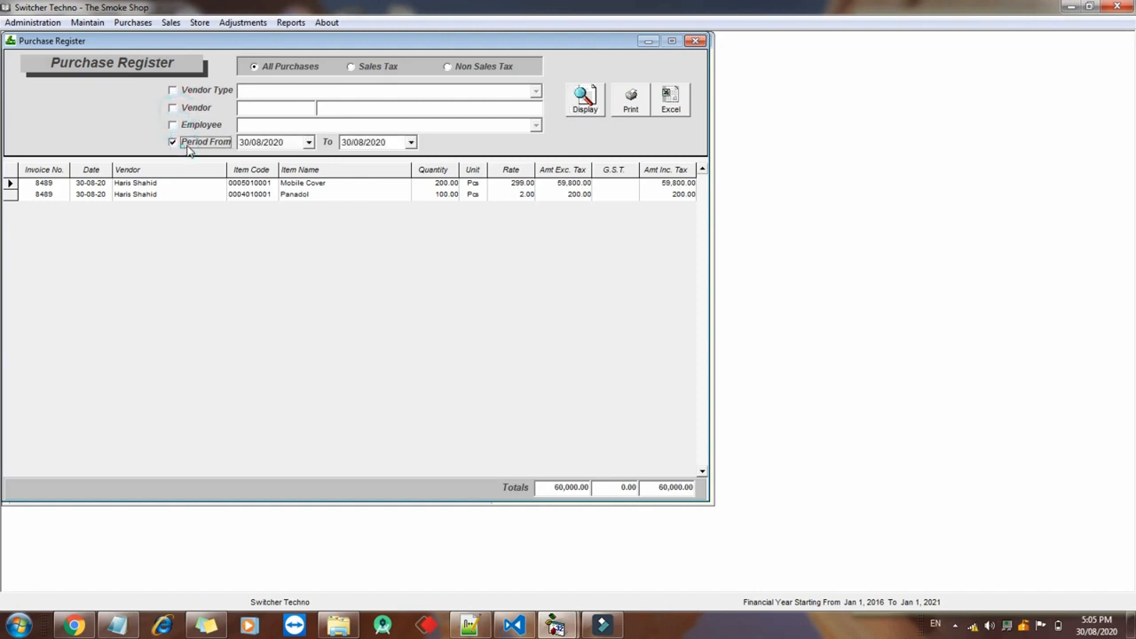
pyautogui.click(188, 147)
pyautogui.click(188, 107)
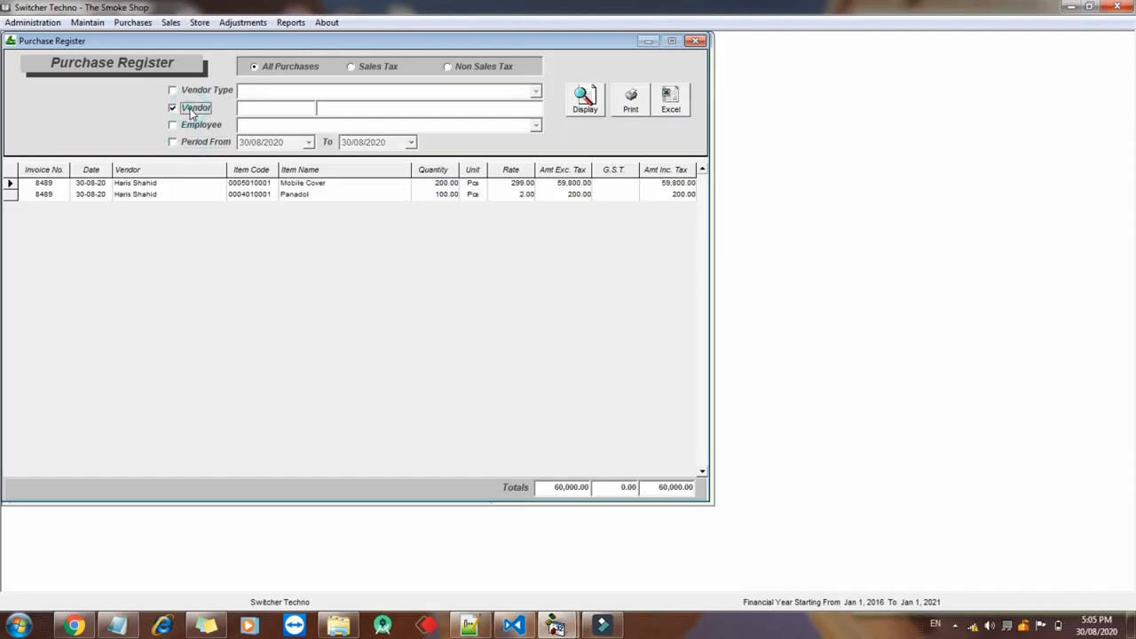
# Open the Vendors' Balances report showing a 55,000.00 credit closing balance
pyautogui.click(291, 22)
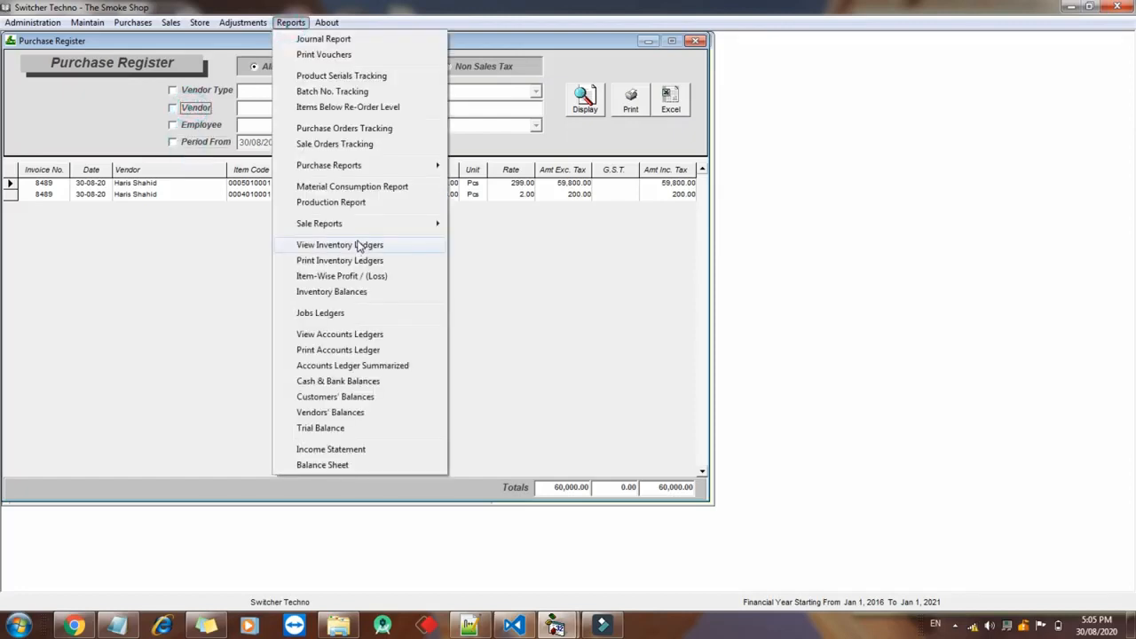
pyautogui.click(333, 413)
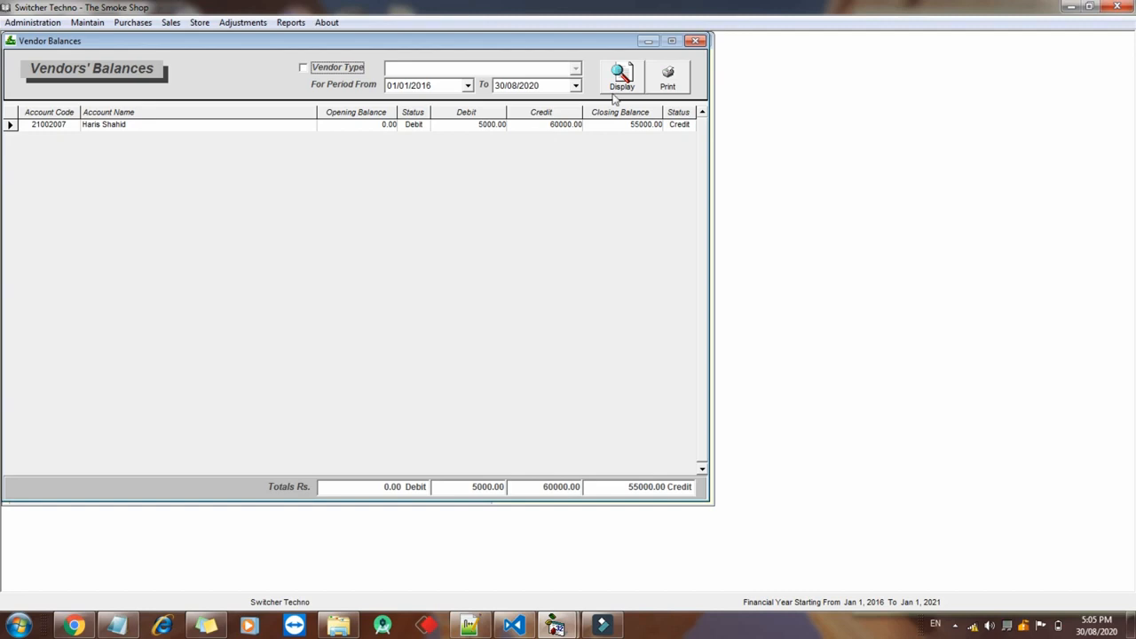
pyautogui.click(292, 23)
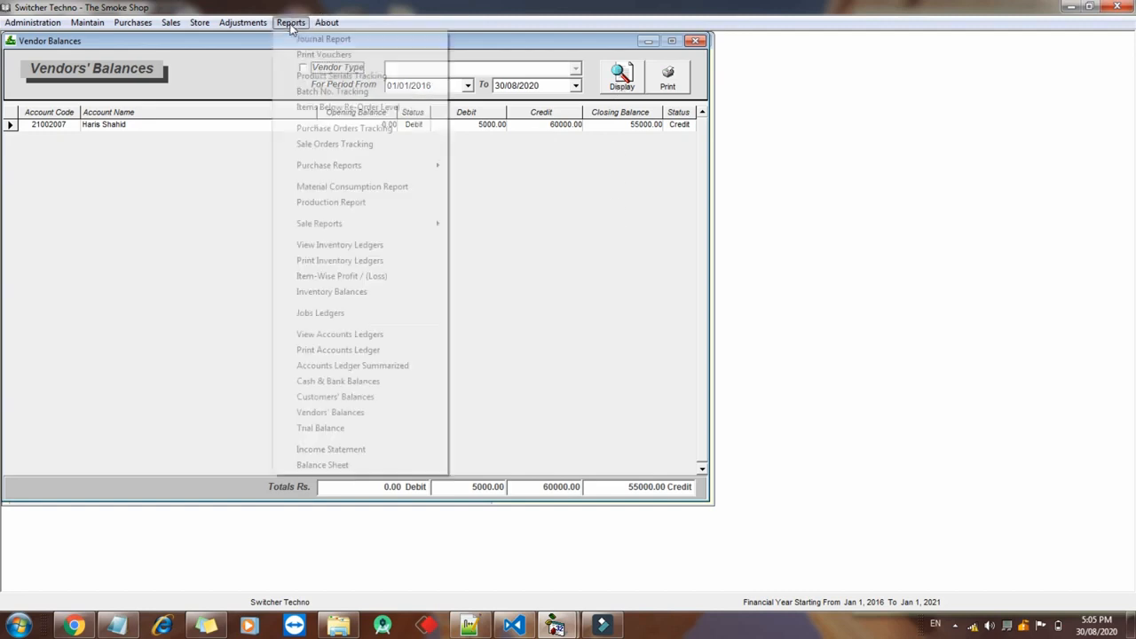
# View the Income Statement showing a 59,994 net loss, then close it
pyautogui.click(353, 451)
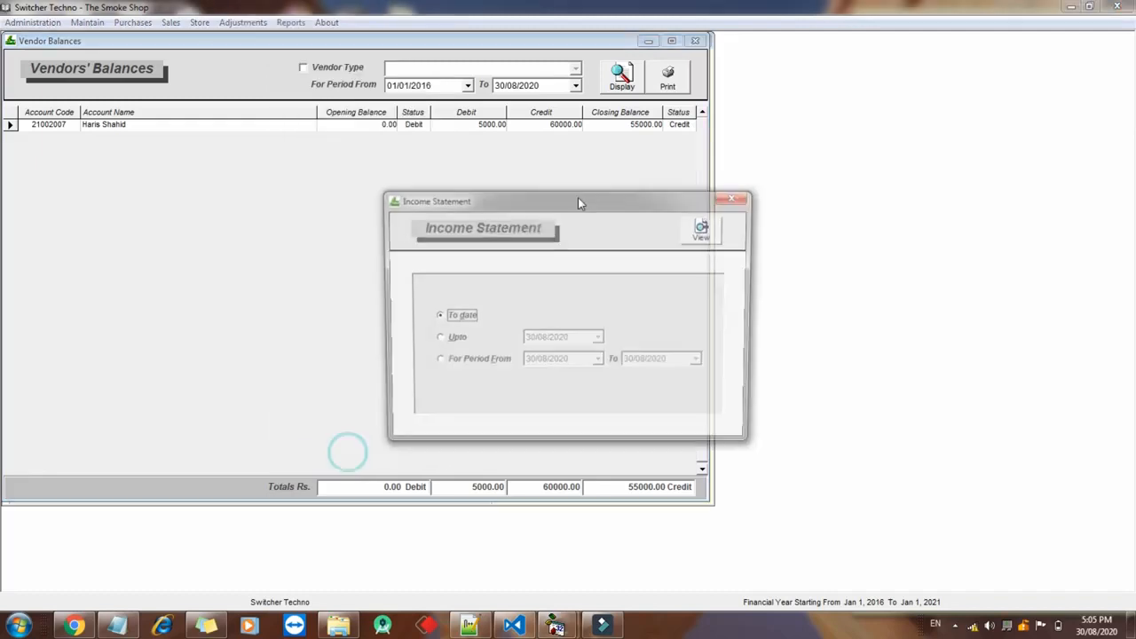
pyautogui.click(715, 230)
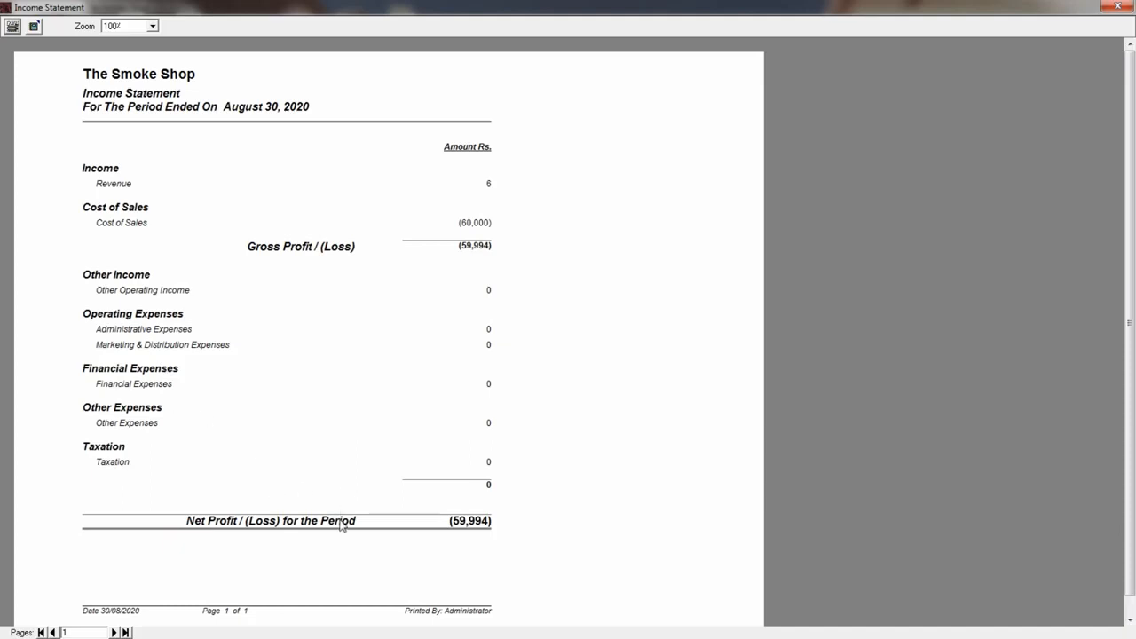
pyautogui.click(1117, 6)
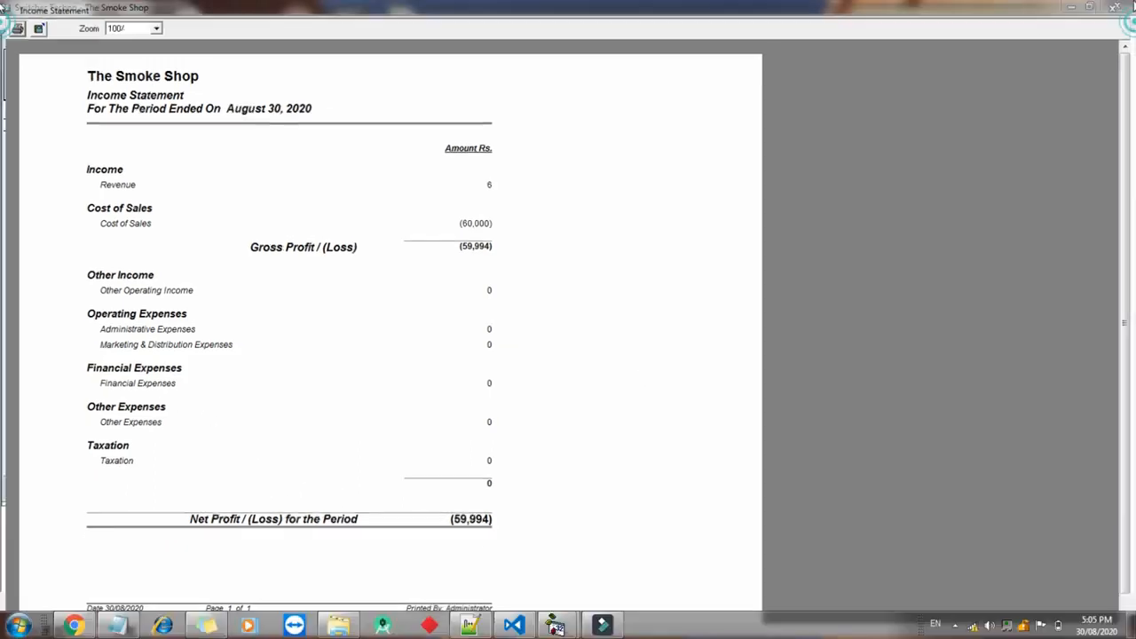
pyautogui.click(746, 196)
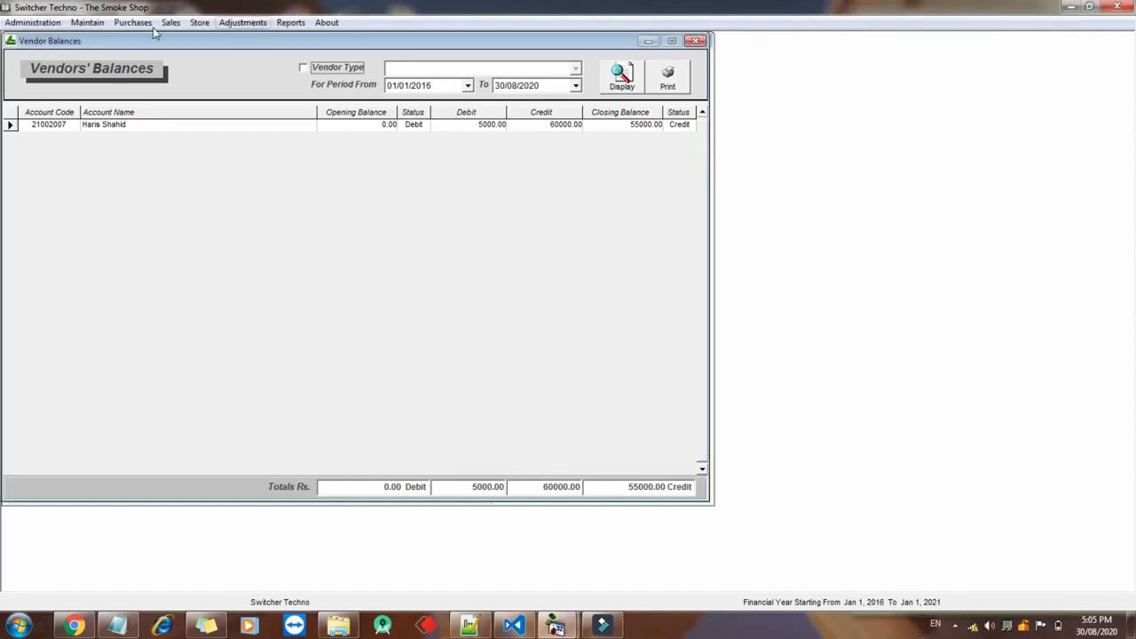
# Close the Vendors' Balances, Purchase Register and Sale Register windows
pyautogui.click(692, 43)
pyautogui.click(695, 41)
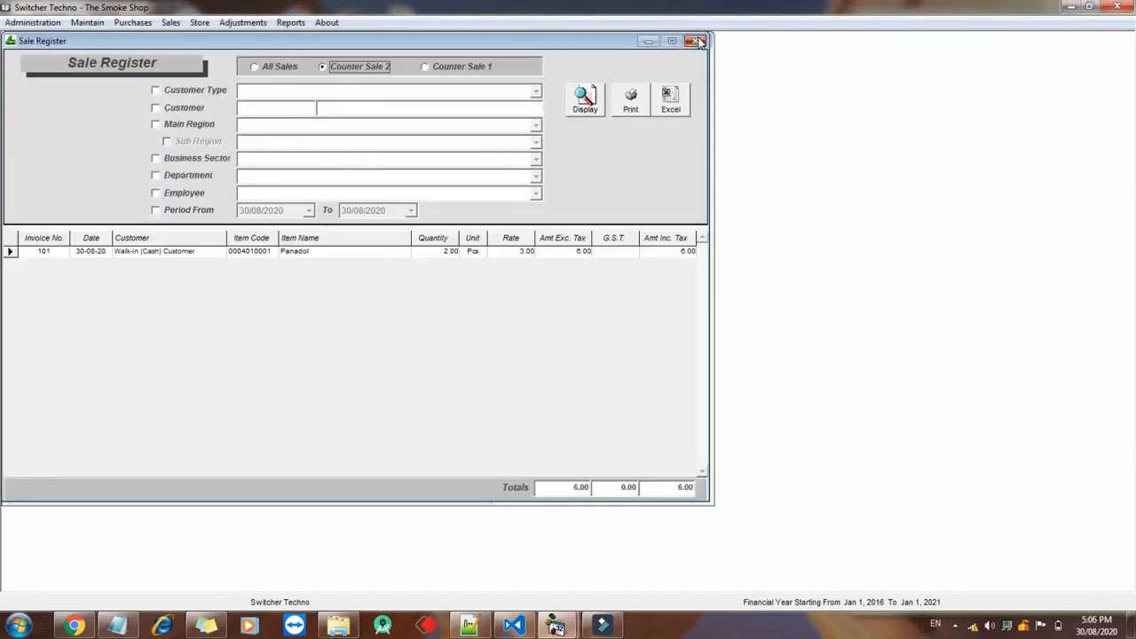
pyautogui.click(696, 40)
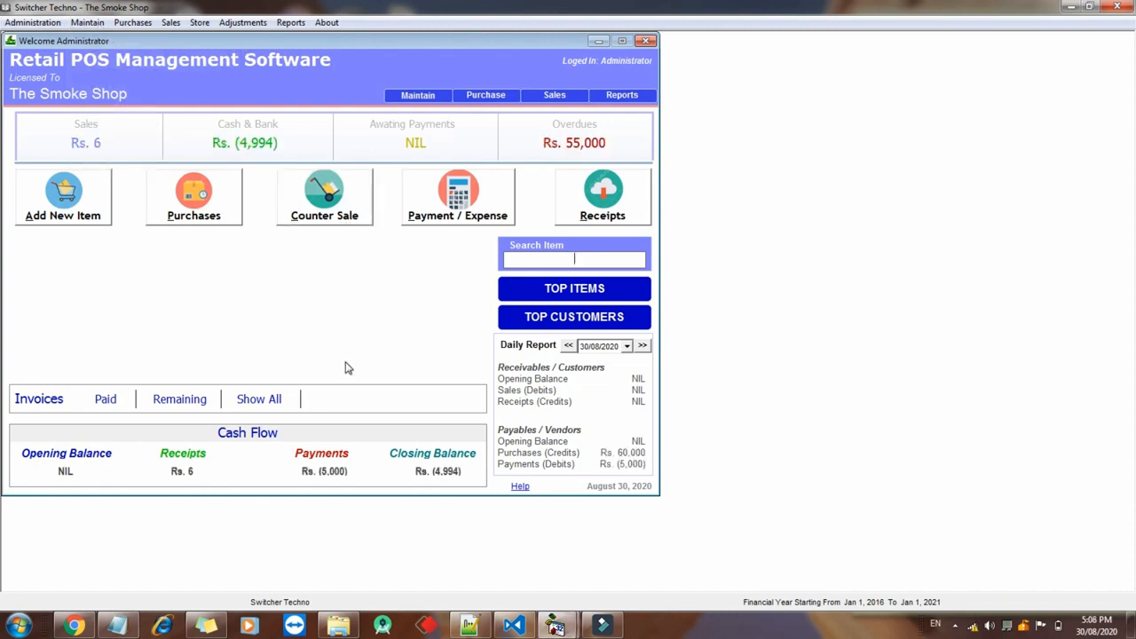
# In the Chart of Accounts, select the Other Expenses main account type
pyautogui.click(85, 23)
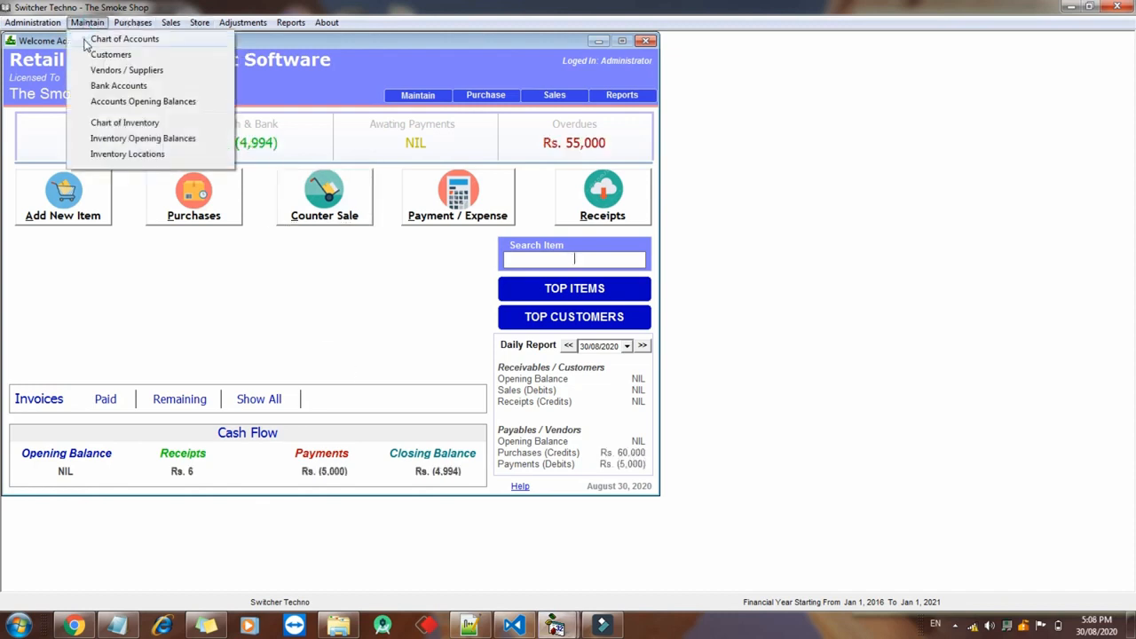
pyautogui.click(96, 39)
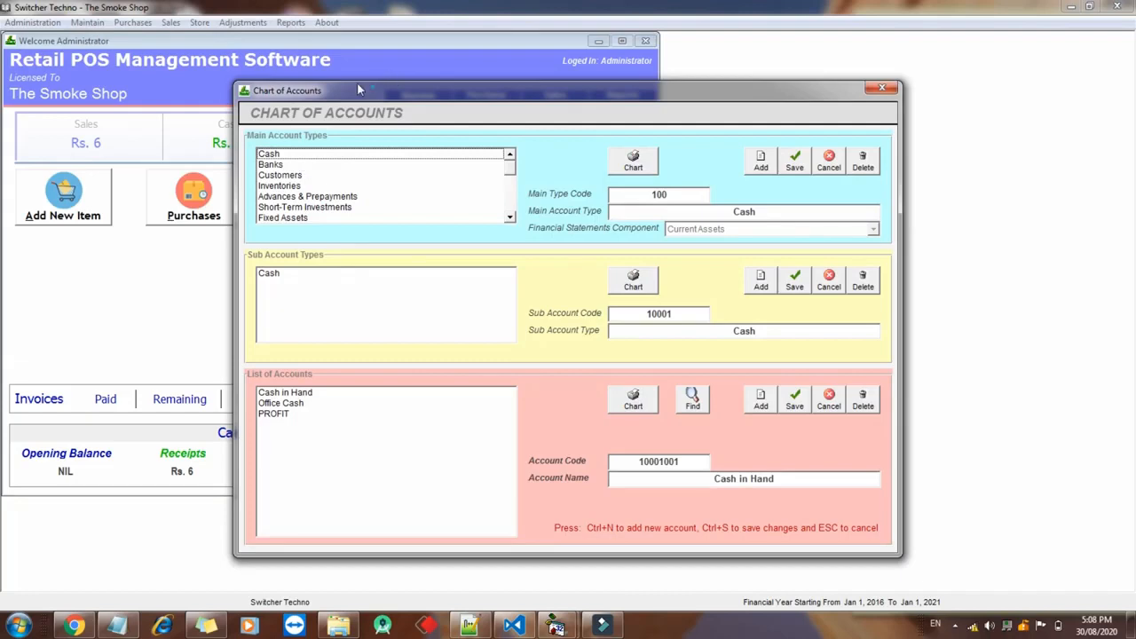
pyautogui.moveTo(360, 89); pyautogui.dragTo(274, 57)
pyautogui.click(270, 125)
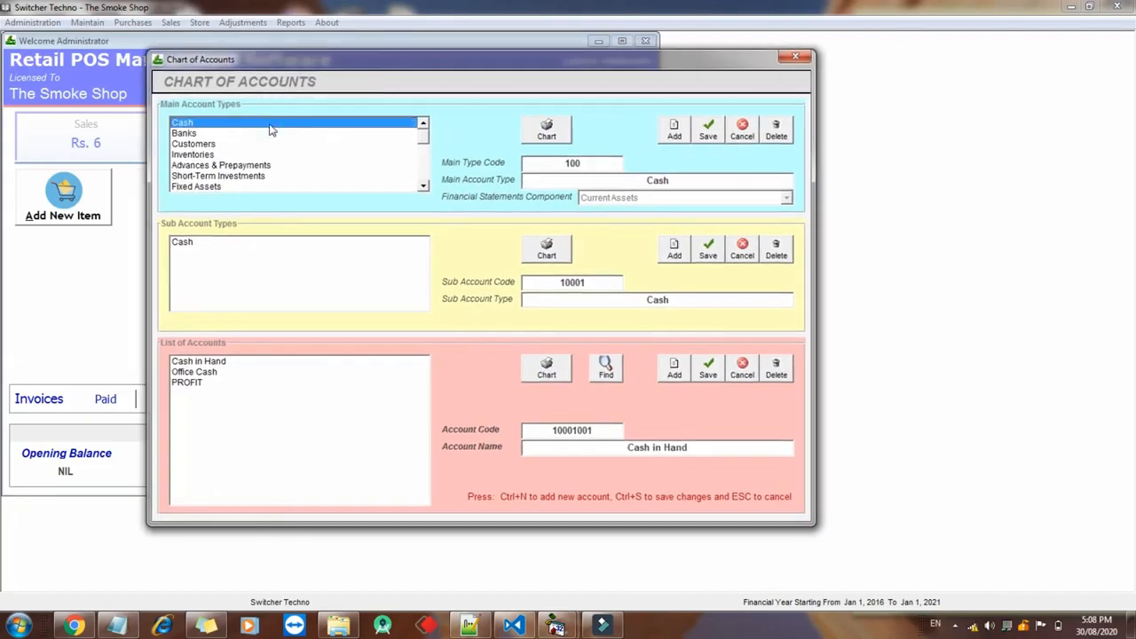
pyautogui.press('Down')
pyautogui.press('Down')
pyautogui.press('Down')
pyautogui.press('Down')
pyautogui.press('Down')
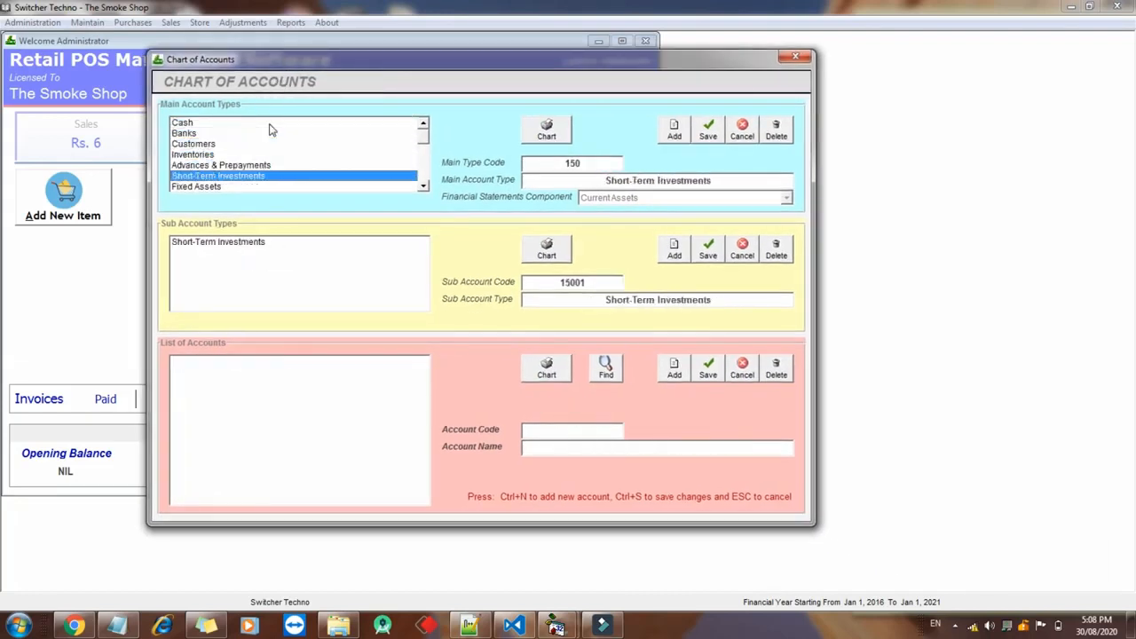
pyautogui.press('Down')
pyautogui.press('Down')
pyautogui.press('Down')
pyautogui.press('Down')
pyautogui.press('Down')
pyautogui.press('Down')
pyautogui.press('Down')
pyautogui.press('Down')
pyautogui.press('Up')
pyautogui.press('Up')
pyautogui.press('Down')
pyautogui.press('Down')
pyautogui.press('Down')
pyautogui.press('Up')
pyautogui.press('Down')
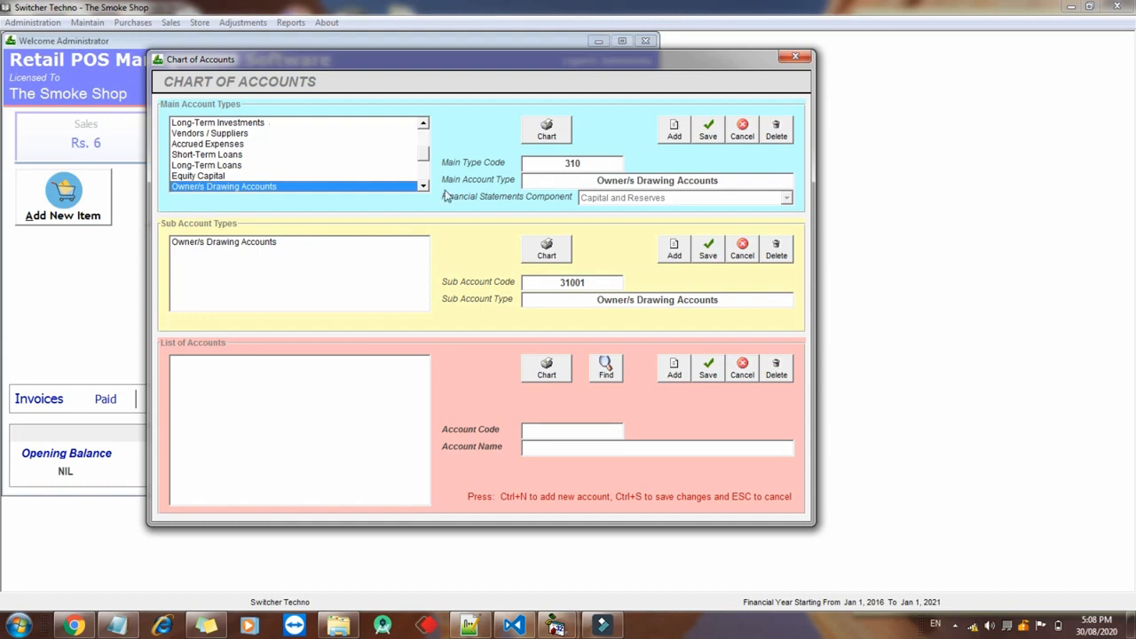
pyautogui.moveTo(419, 151); pyautogui.dragTo(419, 188)
pyautogui.click(367, 187)
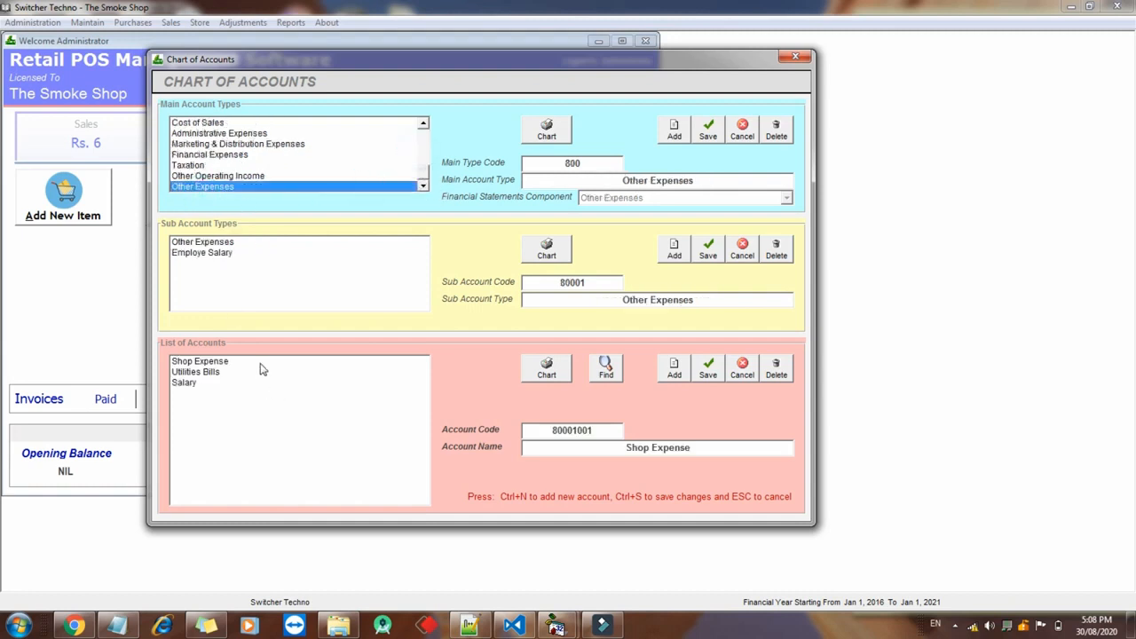
# Select the Other Expenses sub account type and review its Shop Expense, Utilities Bills and Salary accounts
pyautogui.click(241, 256)
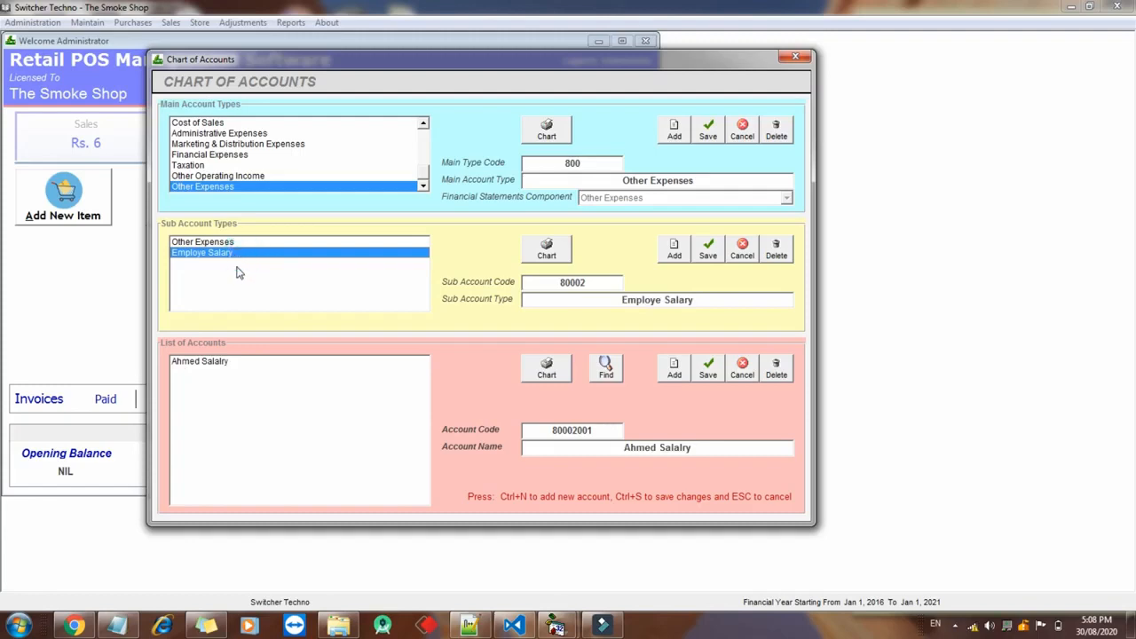
pyautogui.click(192, 392)
pyautogui.click(200, 243)
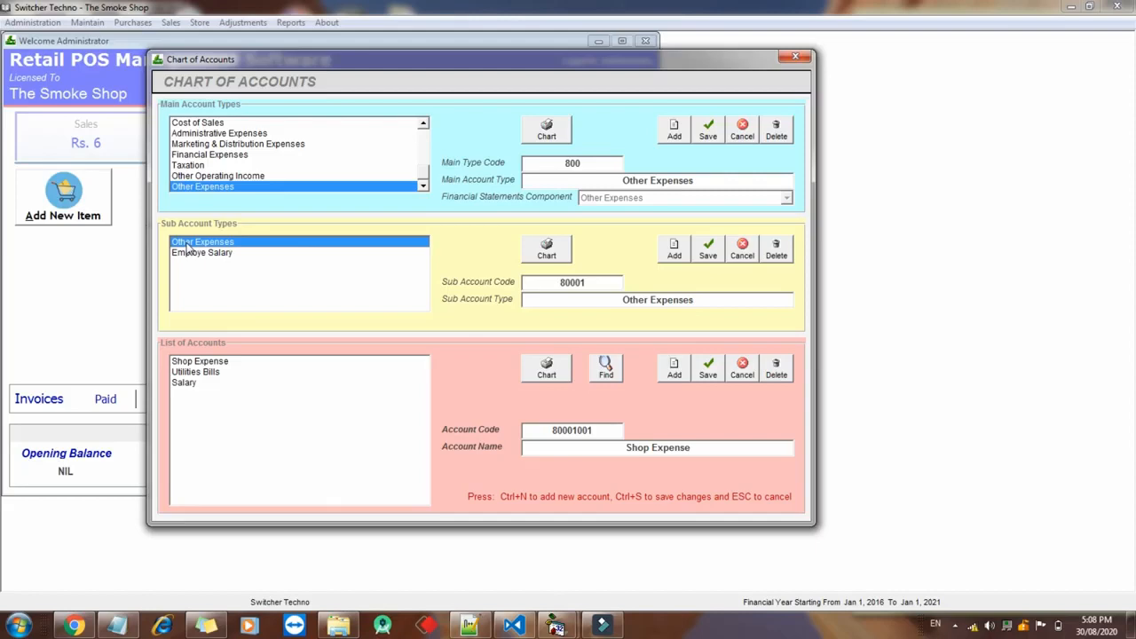
pyautogui.click(202, 361)
pyautogui.click(198, 372)
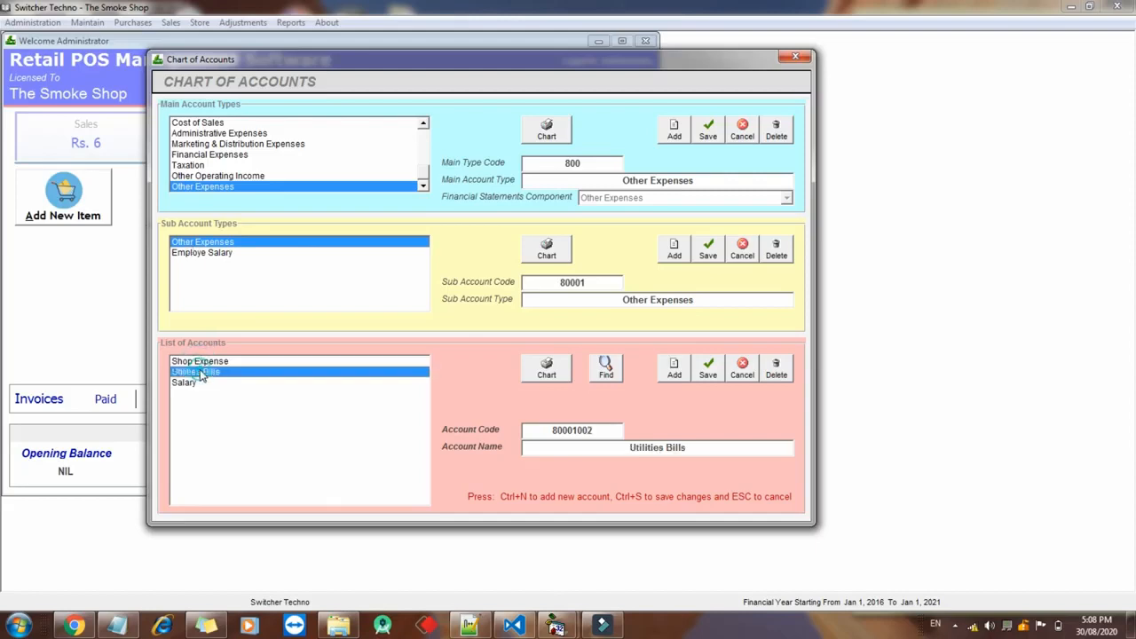
pyautogui.click(193, 382)
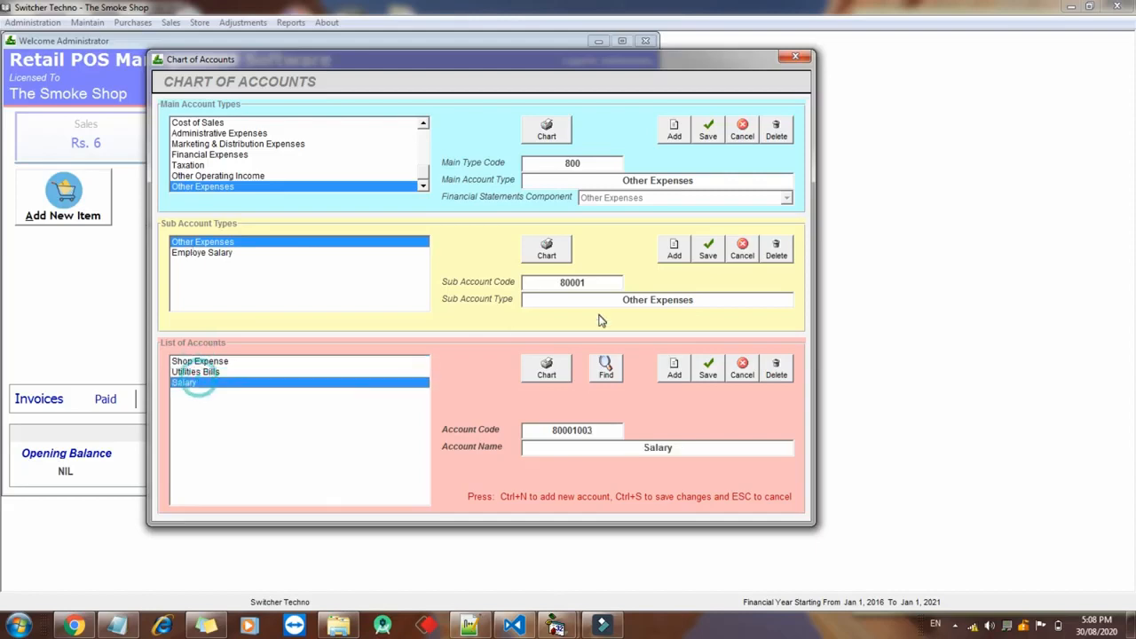
# Add and save the Tea Expense account (80001004), then close the Chart of Accounts
pyautogui.click(672, 371)
pyautogui.write('Tea Expense')
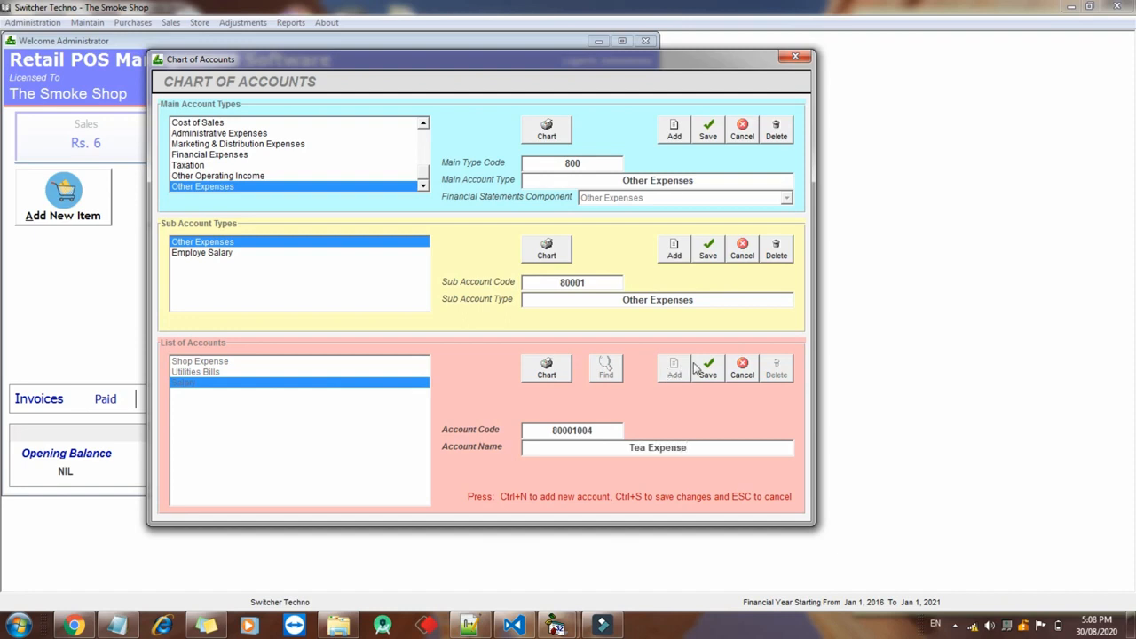
pyautogui.click(710, 369)
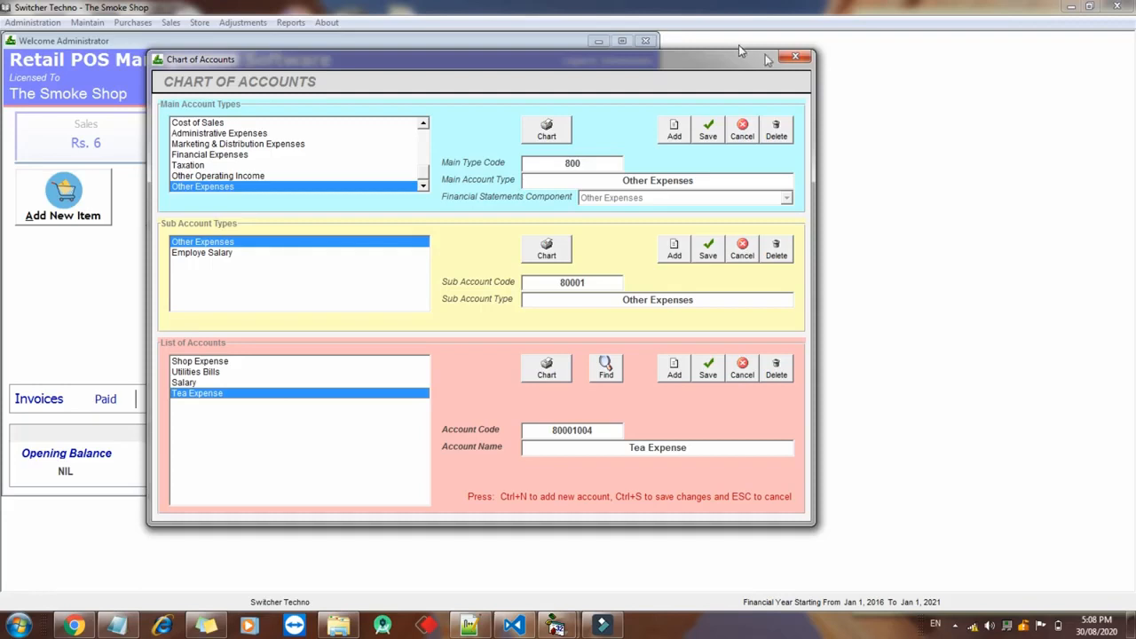
pyautogui.click(796, 56)
pyautogui.click(465, 229)
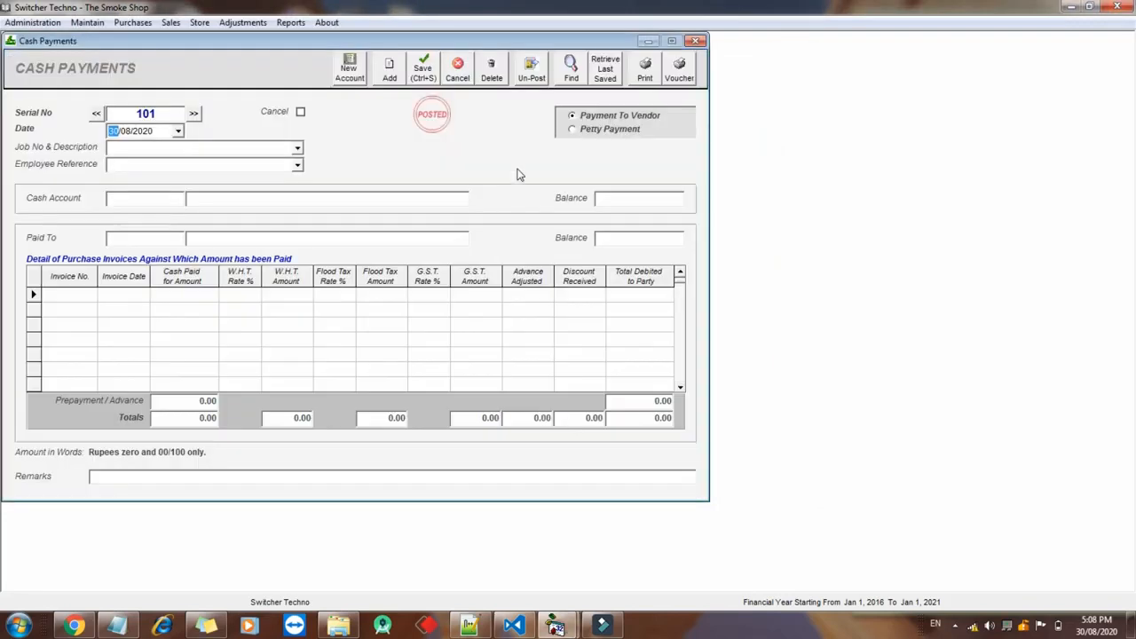
# Make it a Petty Payment paid from the Cash in Hand account
pyautogui.click(586, 132)
pyautogui.click(180, 201)
pyautogui.write('ca')
pyautogui.press('Down')
pyautogui.press('Return')
# Add a Tea Expense line for 500 described 'Today' and save the payment
pyautogui.click(71, 256)
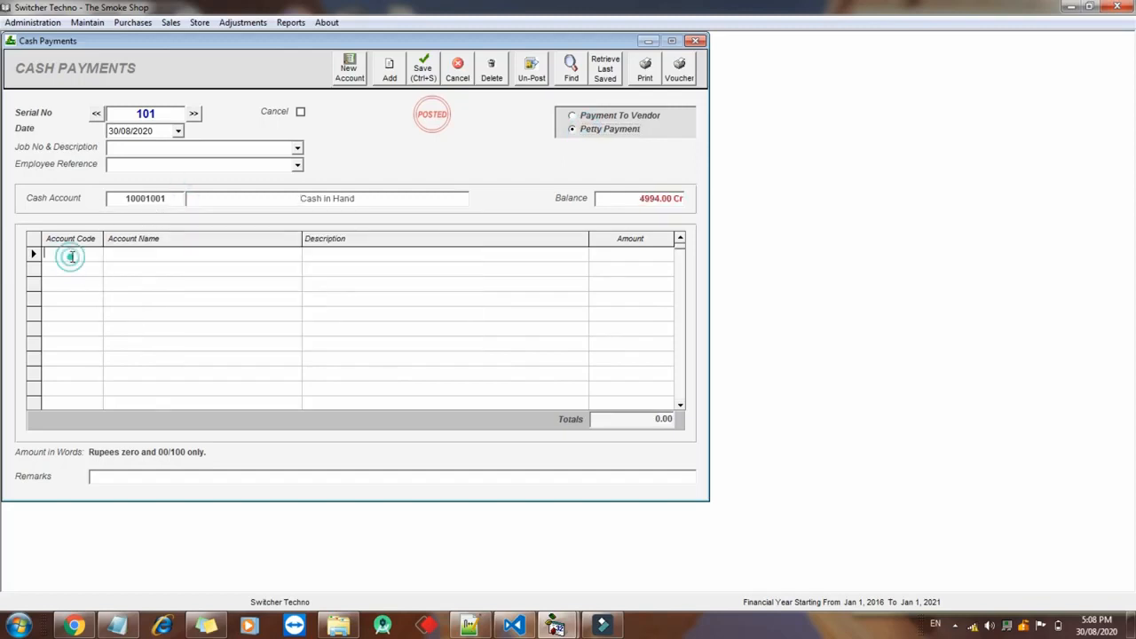
pyautogui.write('tea')
pyautogui.press('Down')
pyautogui.press('Down')
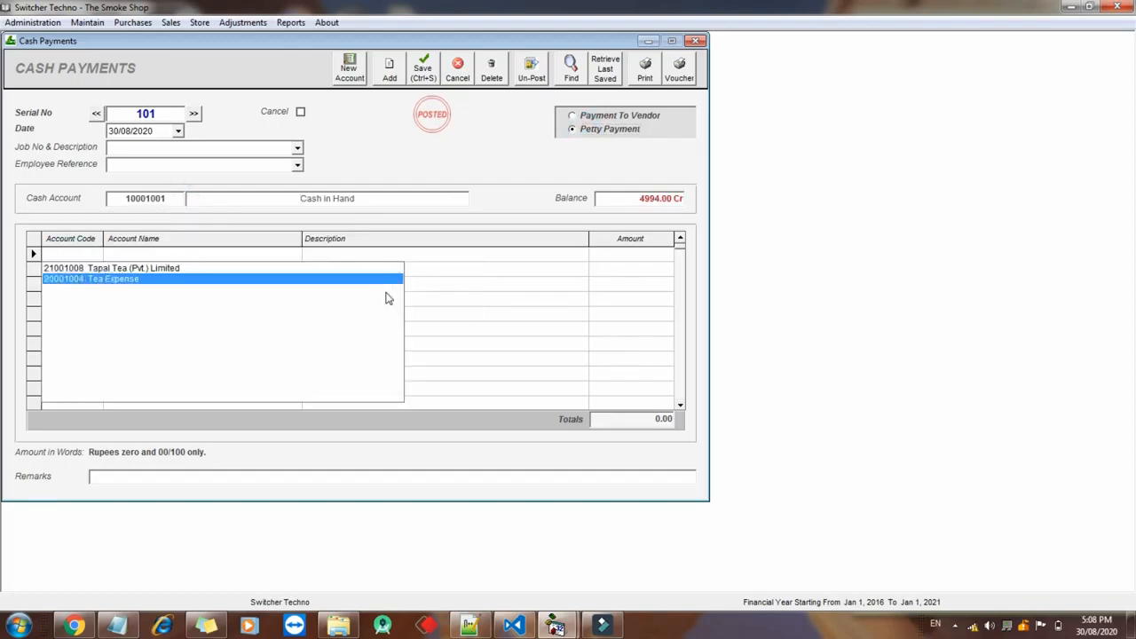
pyautogui.press('Return')
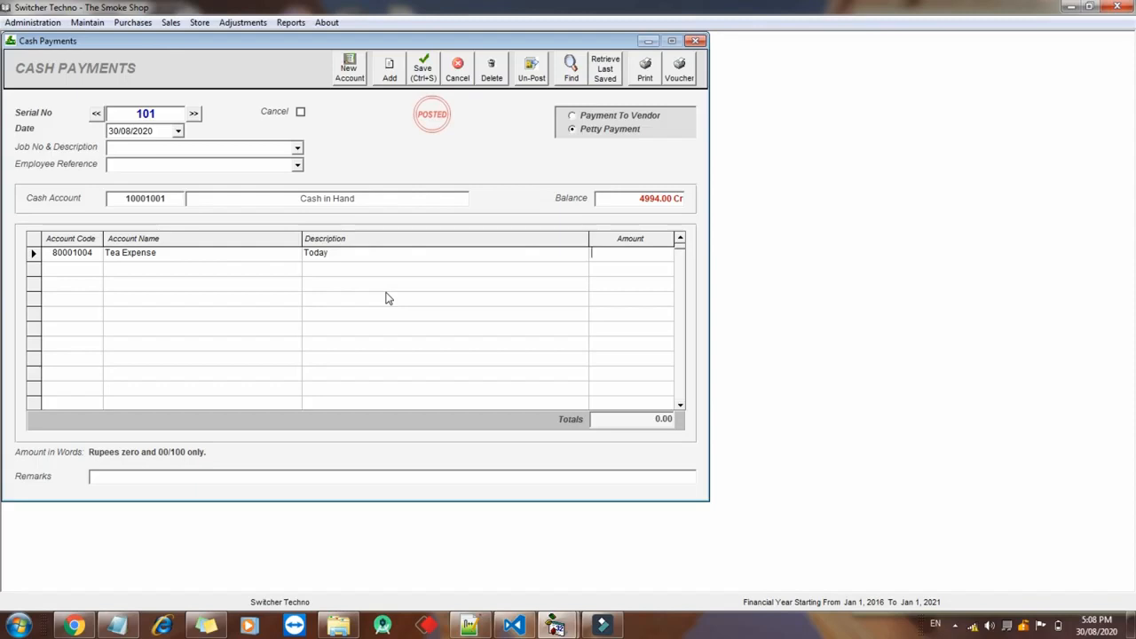
pyautogui.press('Return')
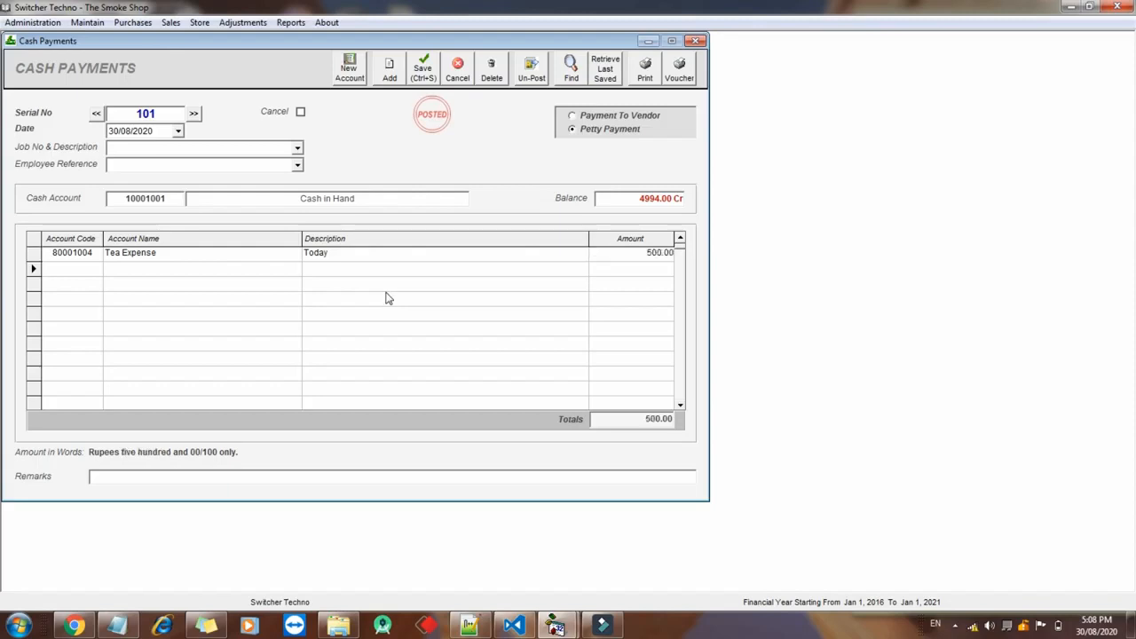
pyautogui.click(423, 71)
pyautogui.click(290, 22)
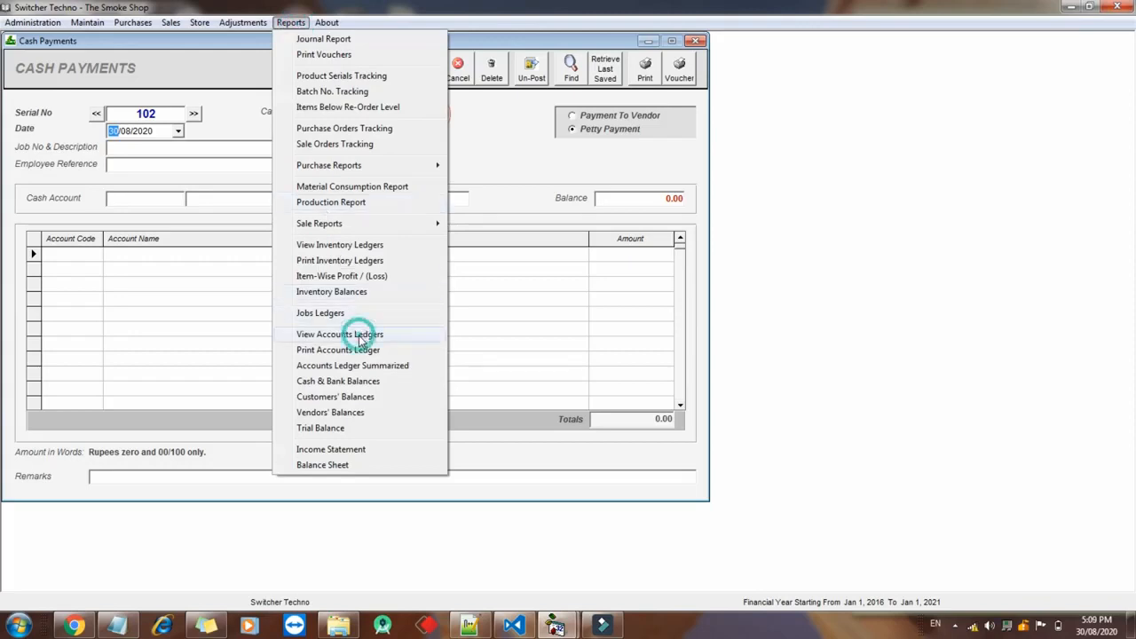
# Display the Tea Expense account ledger showing the 500.00 payment
pyautogui.click(319, 335)
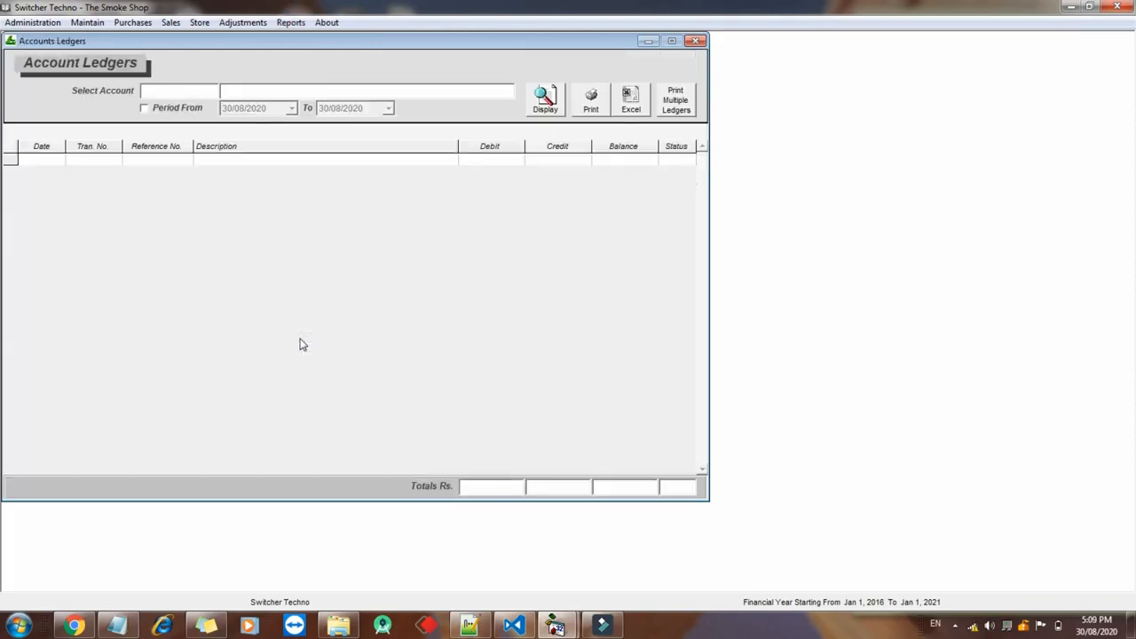
pyautogui.write('Tea')
pyautogui.press('Down')
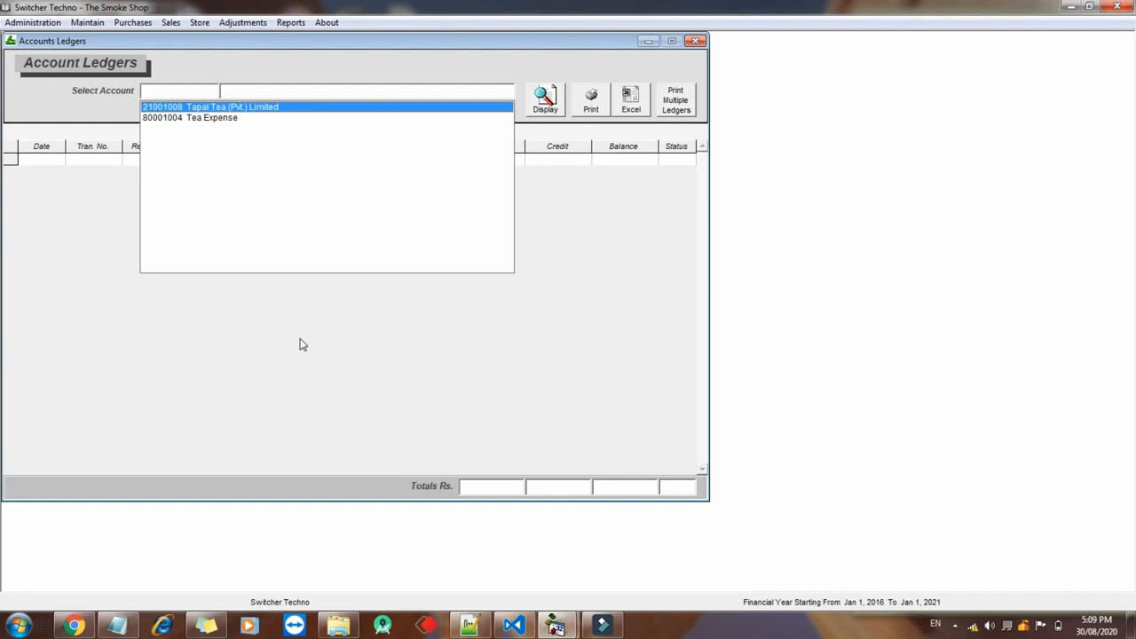
pyautogui.press('Down')
pyautogui.press('Return')
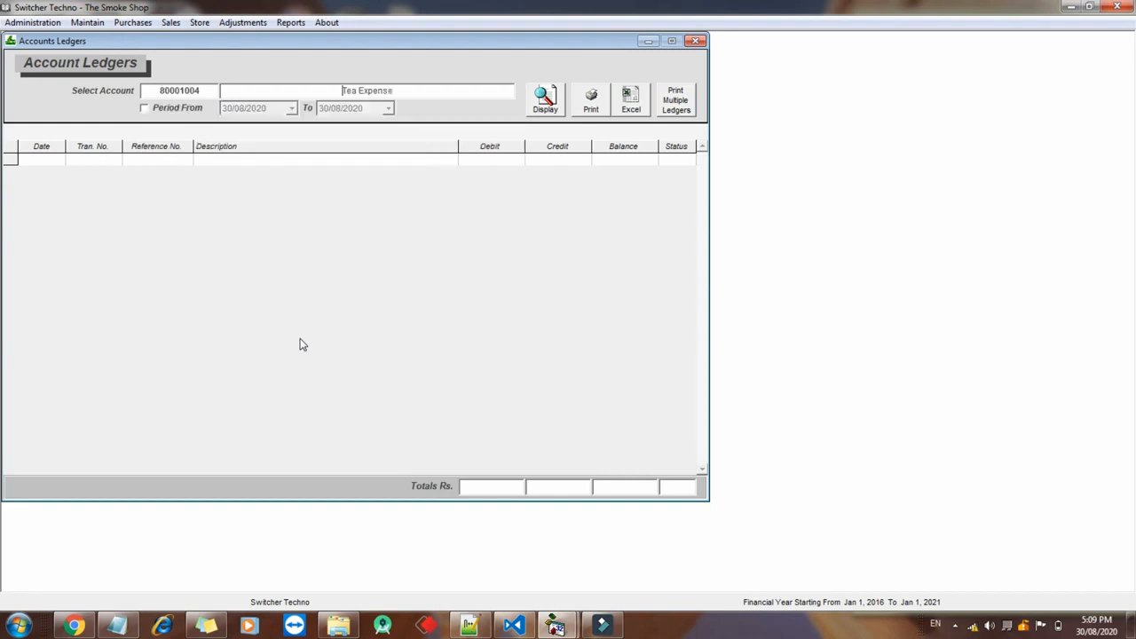
pyautogui.click(548, 97)
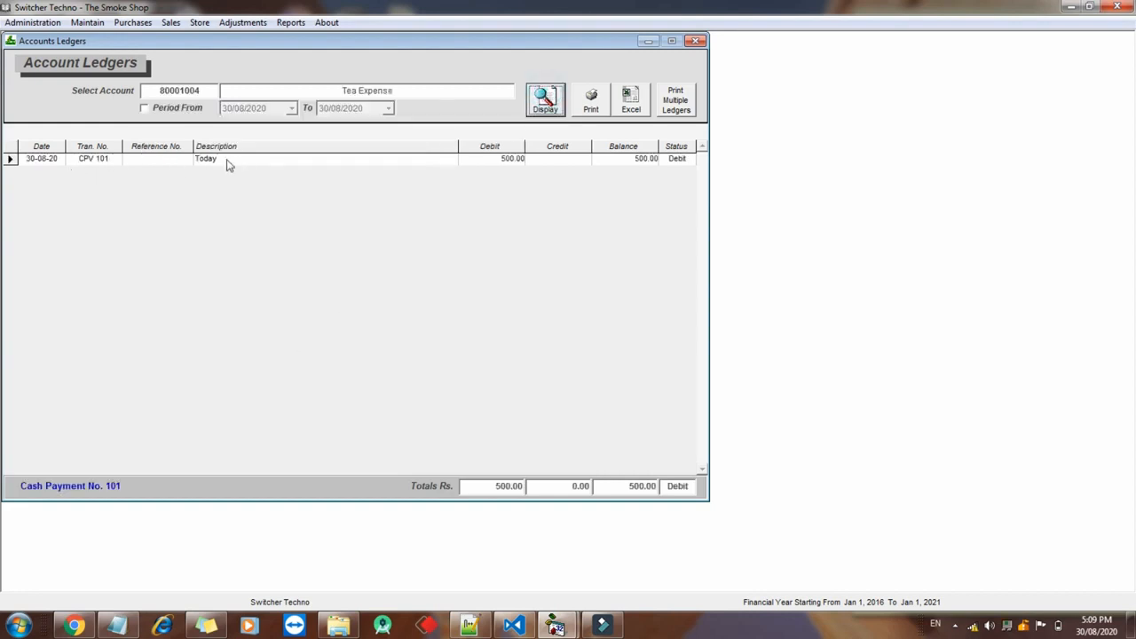
# Preview the ledger printout, then close the preview, ledger and Cash Payments windows
pyautogui.click(600, 101)
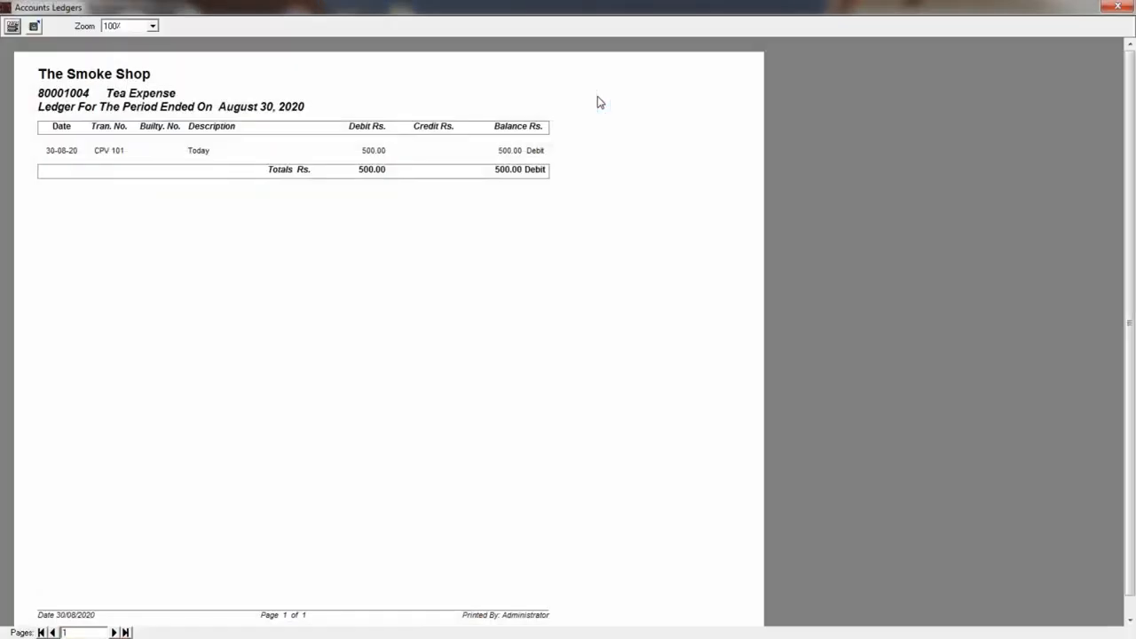
pyautogui.click(1131, 6)
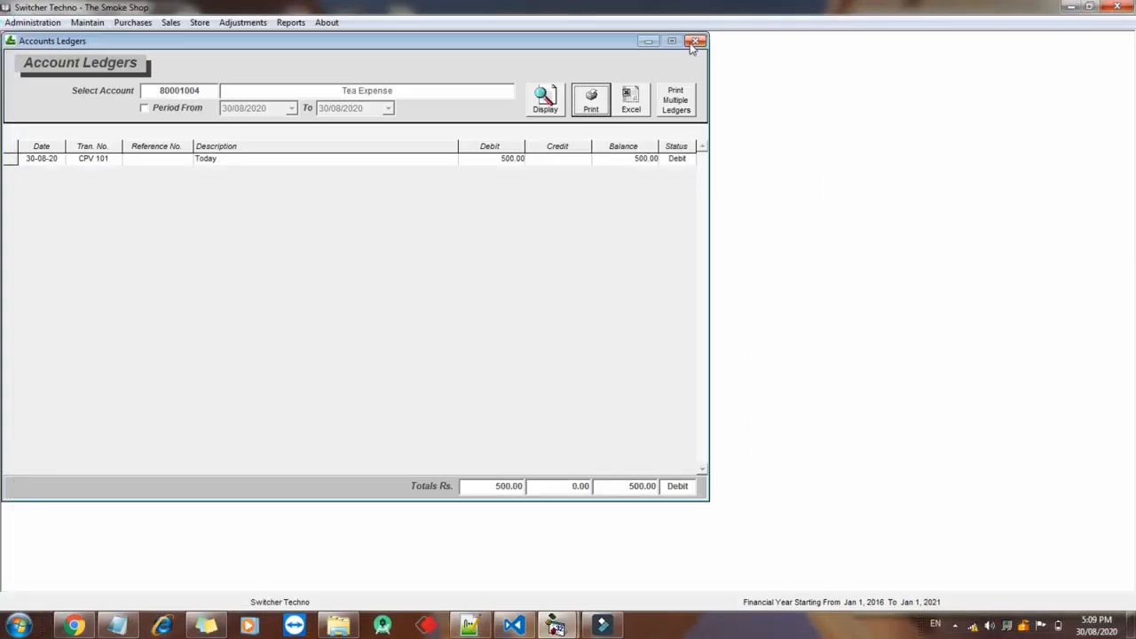
pyautogui.click(695, 42)
pyautogui.click(694, 44)
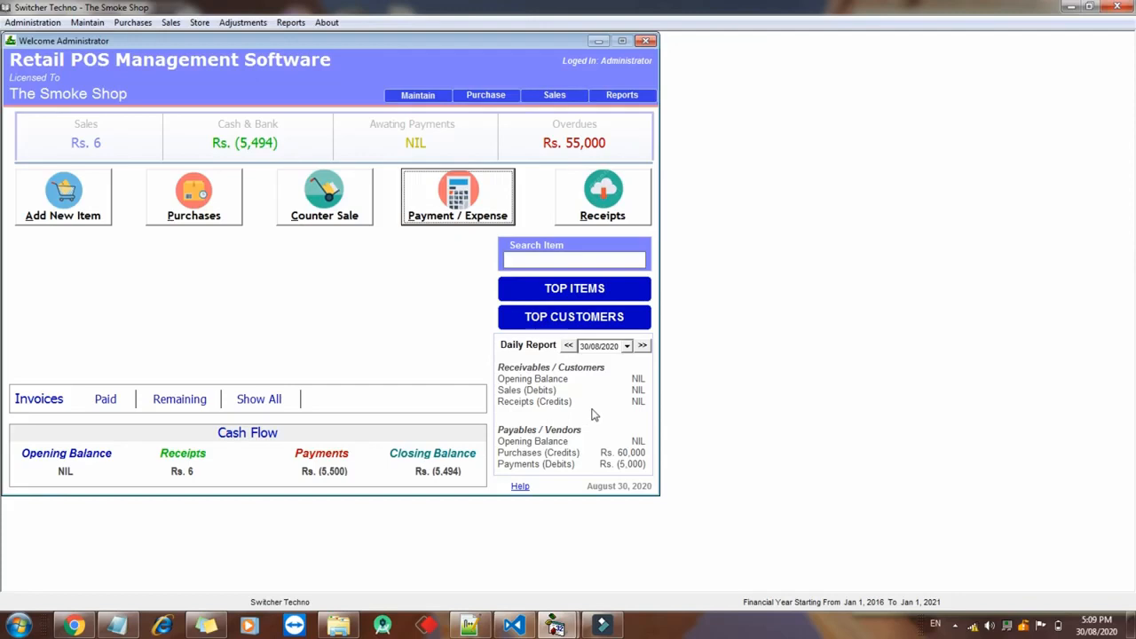
# Check the Top Items and Top Customers sales summaries, then return to the Notepad feature list
pyautogui.click(594, 297)
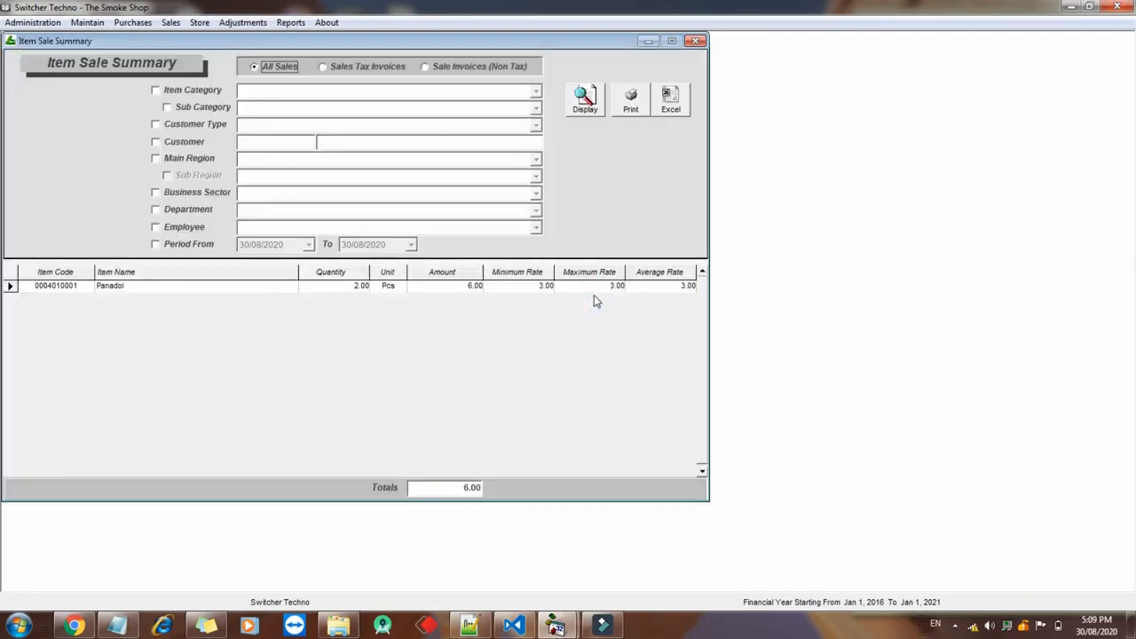
pyautogui.click(698, 41)
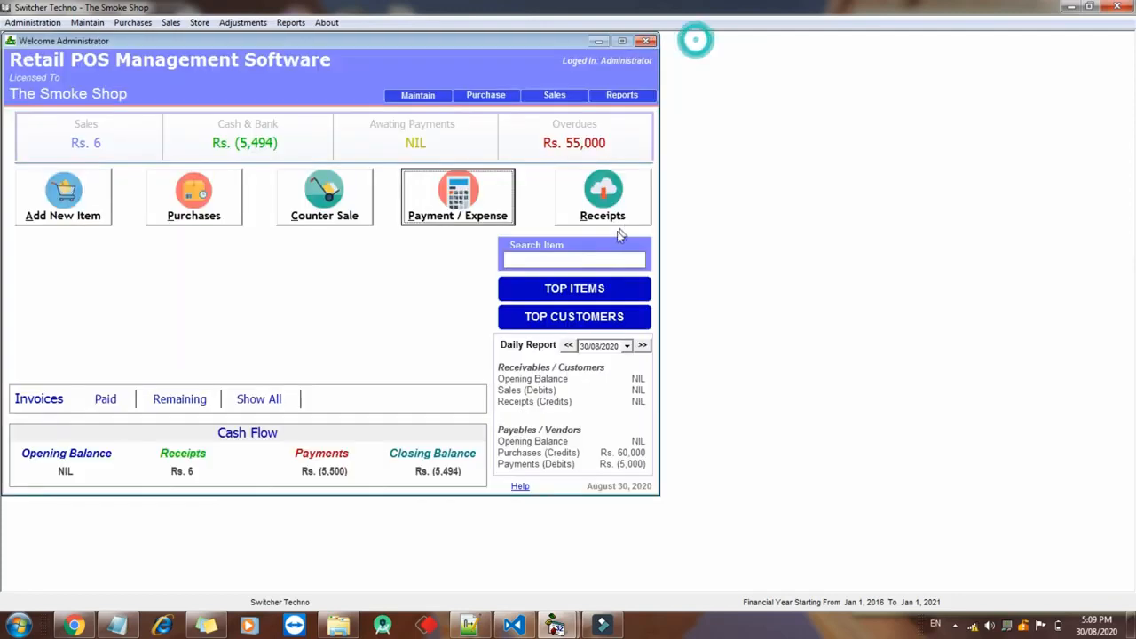
pyautogui.click(590, 319)
pyautogui.click(697, 41)
pyautogui.click(114, 627)
# Highlight the whole contact phone number in the Notepad advert, then bring up Wondershare Filmora's empty workspace
pyautogui.moveTo(294, 454); pyautogui.dragTo(303, 454)
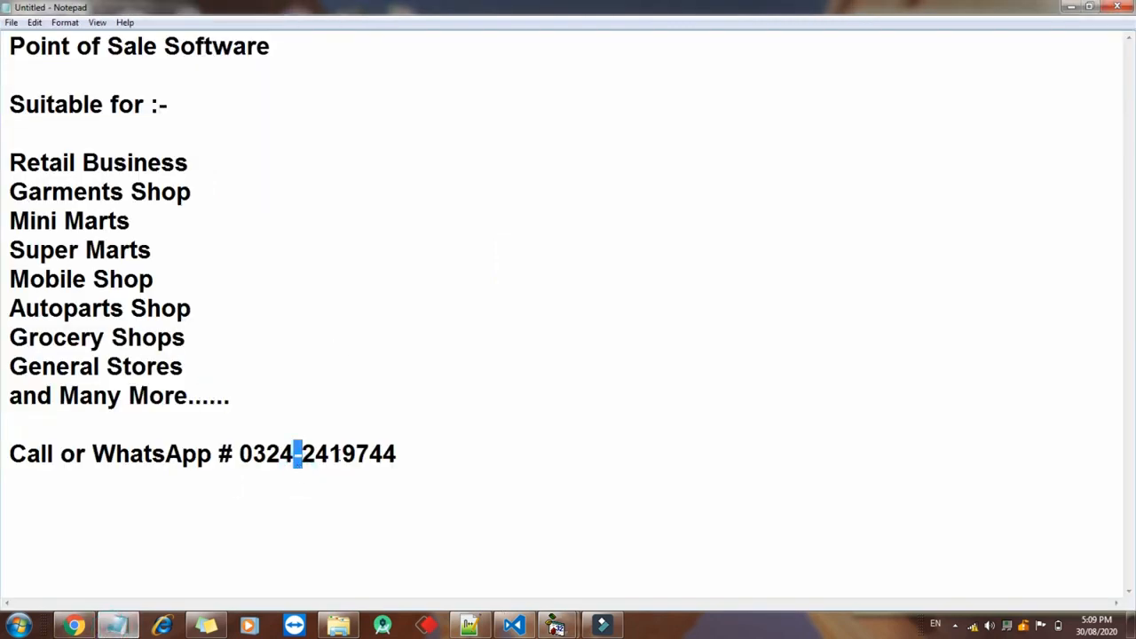
pyautogui.doubleClick(299, 456)
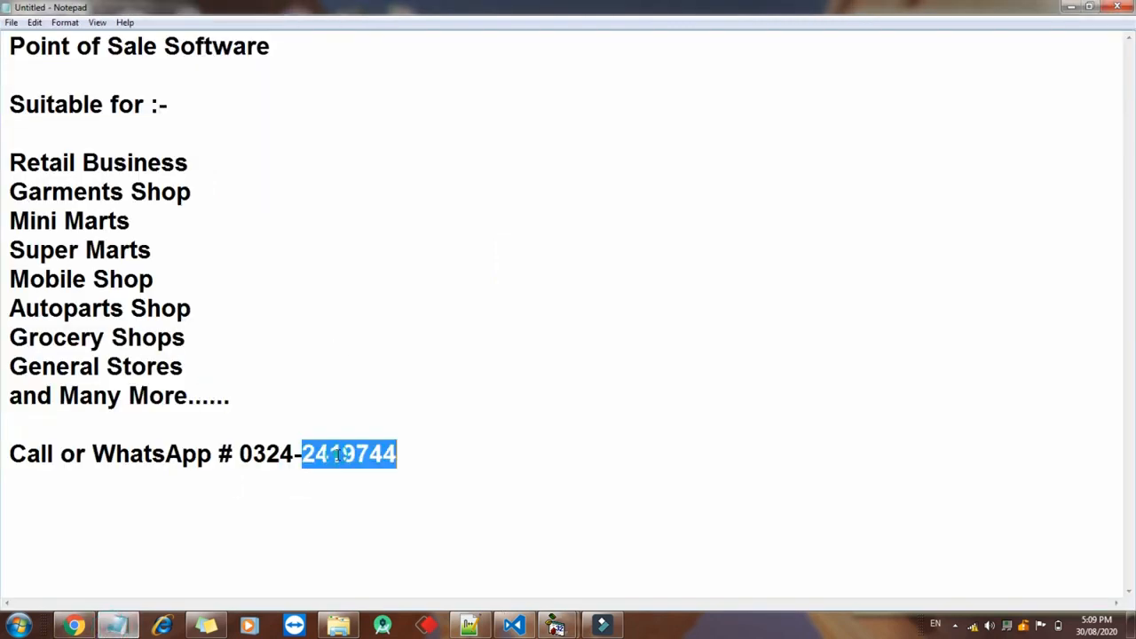
pyautogui.doubleClick(266, 458)
pyautogui.moveTo(258, 471); pyautogui.dragTo(377, 462)
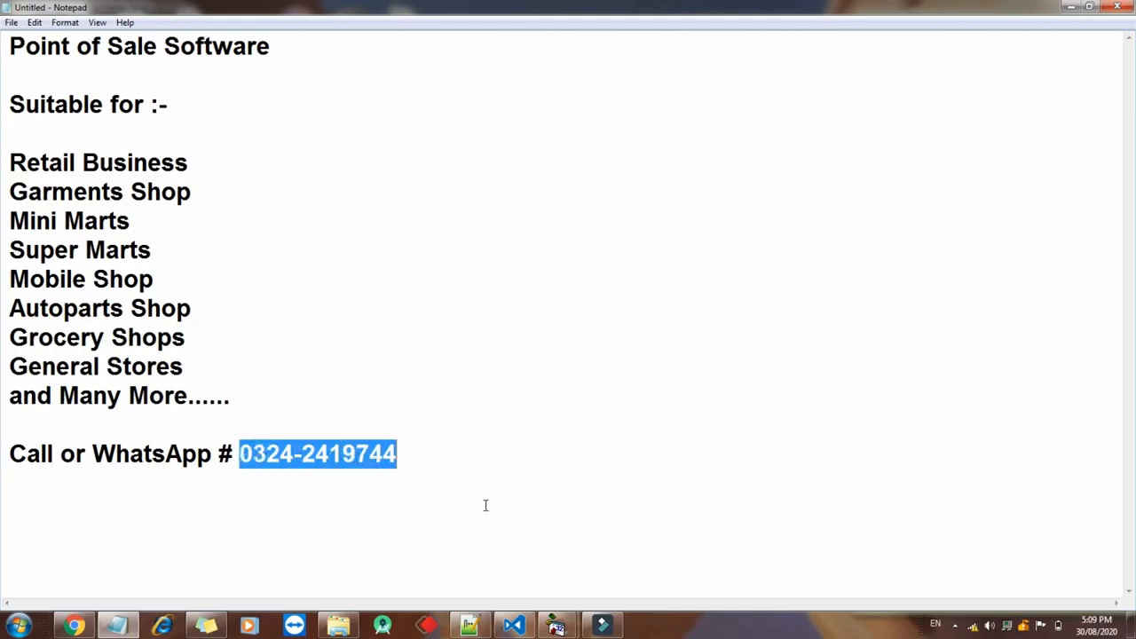
pyautogui.click(602, 626)
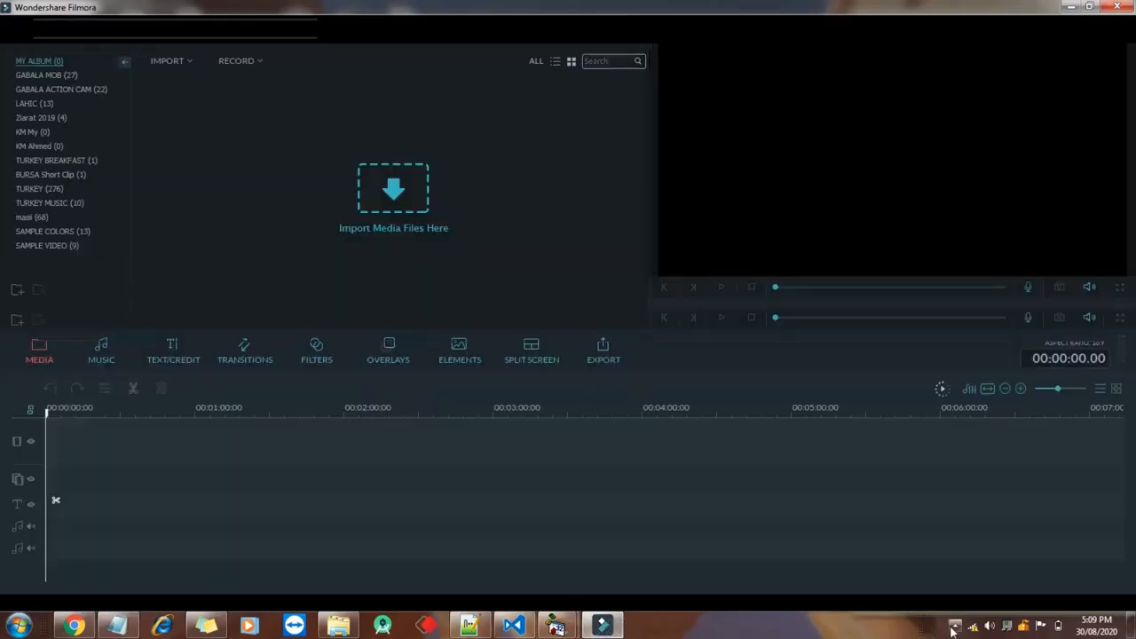
pyautogui.click(955, 625)
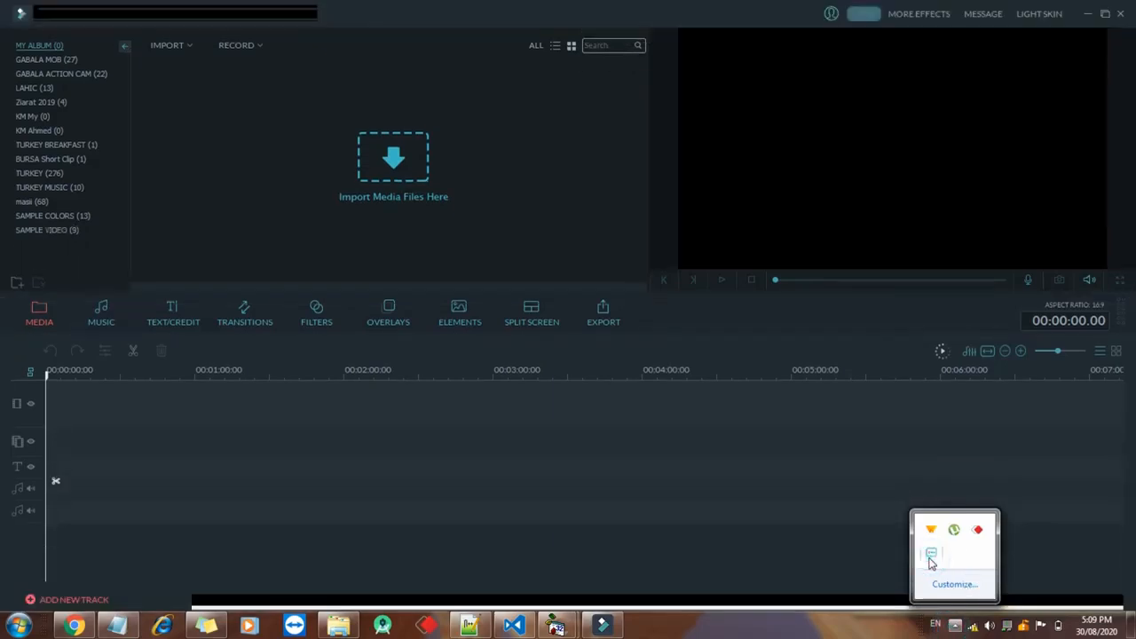